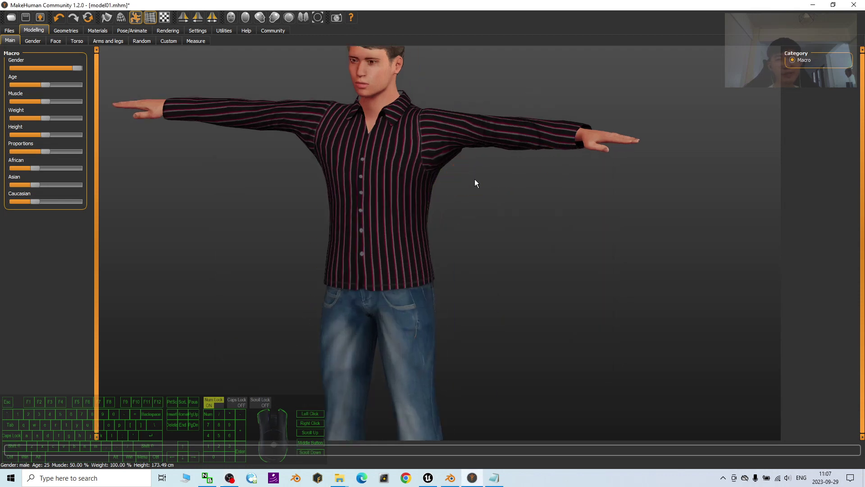
Examine the clothed male character in the viewport, from the full figure down to its upper body.
{"action": "scroll", "coordinate": [475, 180], "scroll_direction": "down", "scroll_amount": 3}
{"action": "middle_click_drag", "start_coordinate": [494, 192], "coordinate": [486, 115], "text": "shift"}
{"action": "scroll", "coordinate": [479, 167], "scroll_direction": "down", "scroll_amount": 2}
{"action": "scroll", "coordinate": [468, 174], "scroll_direction": "down", "scroll_amount": 1}
{"action": "scroll", "coordinate": [468, 174], "scroll_direction": "up", "scroll_amount": 1}
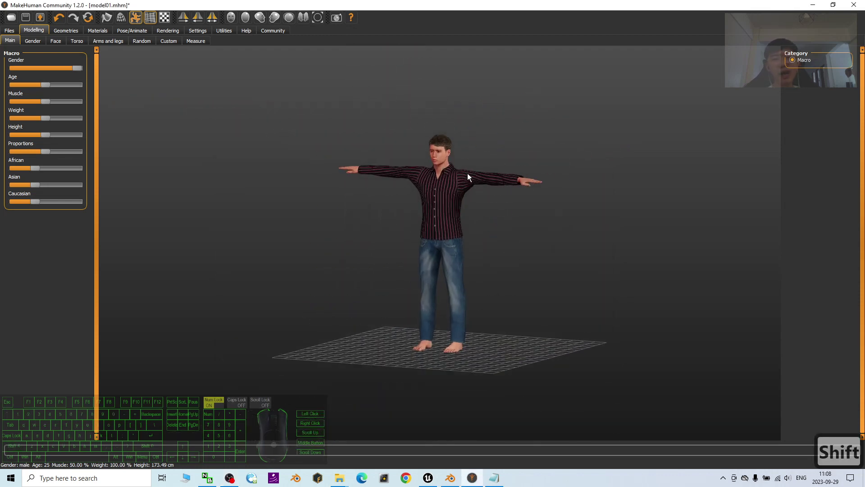
{"action": "scroll", "coordinate": [458, 173], "scroll_direction": "up", "scroll_amount": 3}
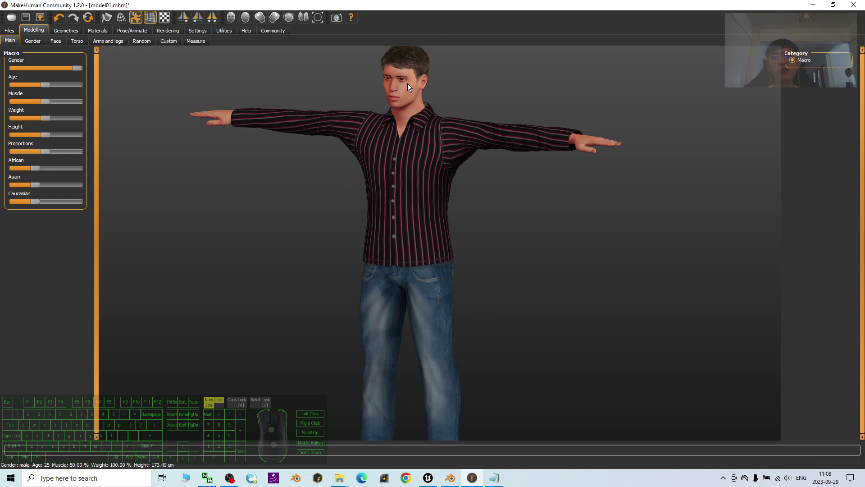
Switch to Blender and examine the rigged character's face and its facial bones.
{"action": "left_click", "coordinate": [451, 477]}
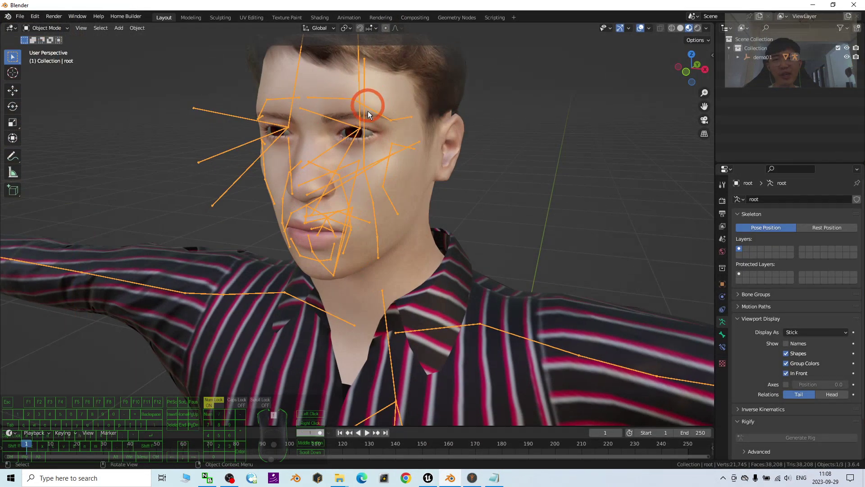
{"action": "scroll", "coordinate": [368, 111], "scroll_direction": "down", "scroll_amount": 4}
{"action": "scroll", "coordinate": [368, 163], "scroll_direction": "up", "scroll_amount": 4}
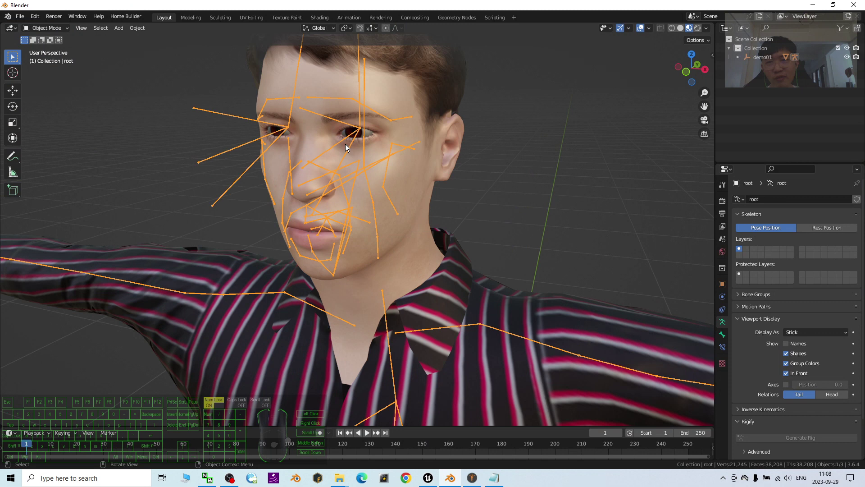
{"action": "left_click", "coordinate": [340, 123]}
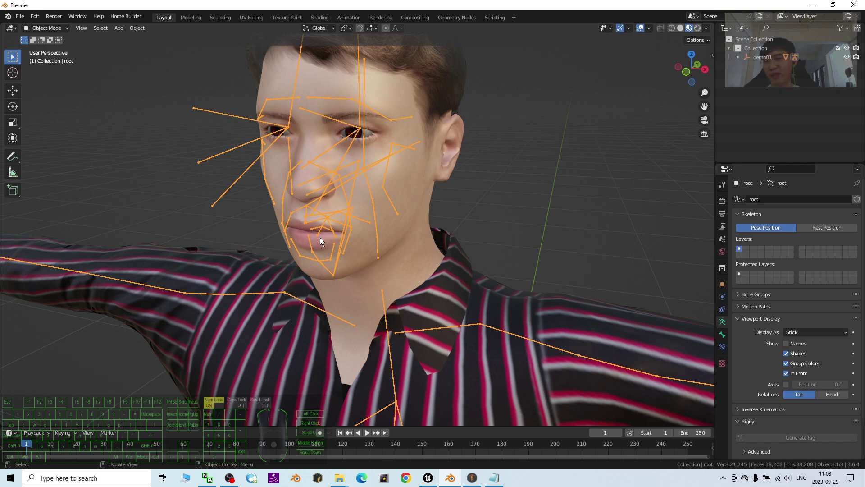
{"action": "scroll", "coordinate": [421, 212], "scroll_direction": "down", "scroll_amount": 4}
{"action": "scroll", "coordinate": [459, 270], "scroll_direction": "up", "scroll_amount": 2}
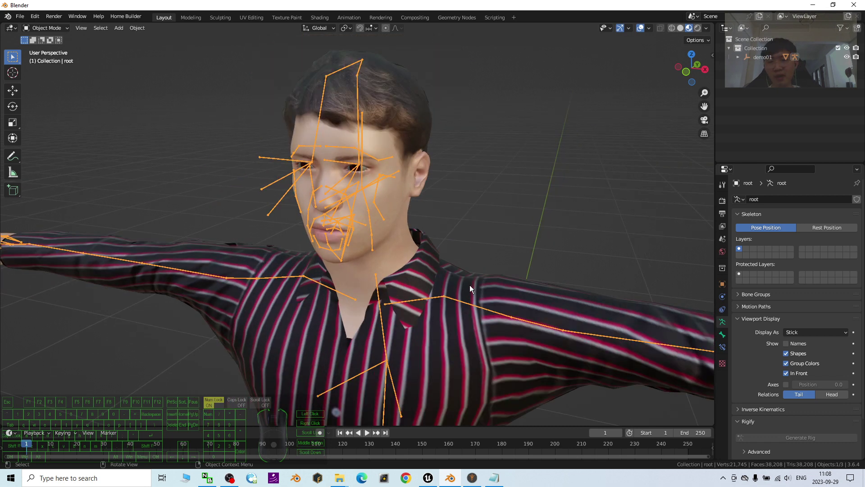
Return to MakeHuman, inspect the character once more, and exit the application without saving the changes.
{"action": "left_click_drag", "start_coordinate": [472, 478], "coordinate": [449, 478]}
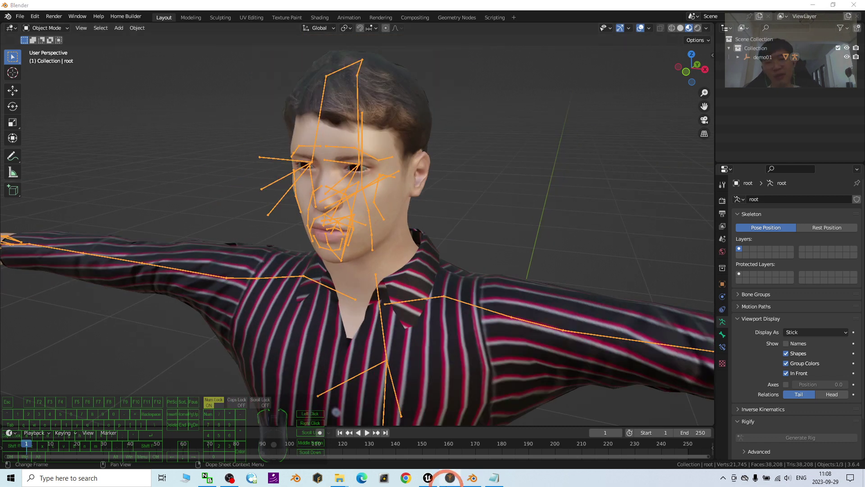
{"action": "left_click", "coordinate": [451, 478]}
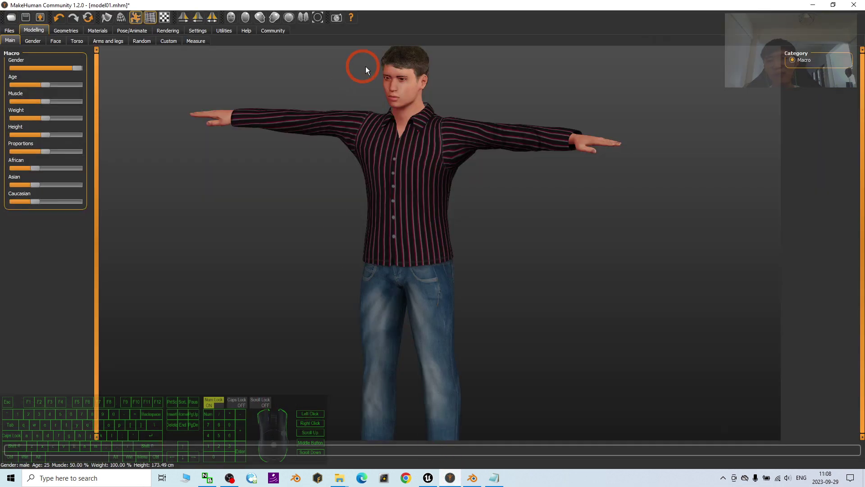
{"action": "left_click_drag", "start_coordinate": [487, 141], "coordinate": [460, 139]}
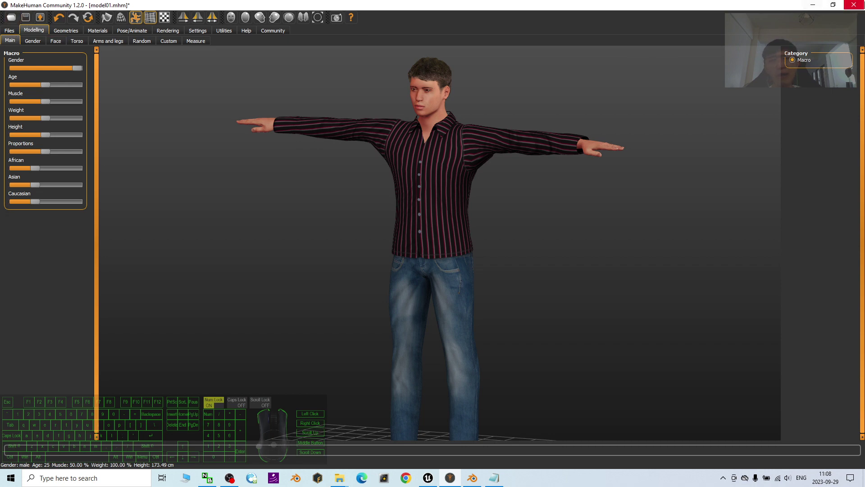
{"action": "left_click", "coordinate": [855, 6]}
{"action": "left_click", "coordinate": [517, 248]}
{"action": "left_click", "coordinate": [854, 6]}
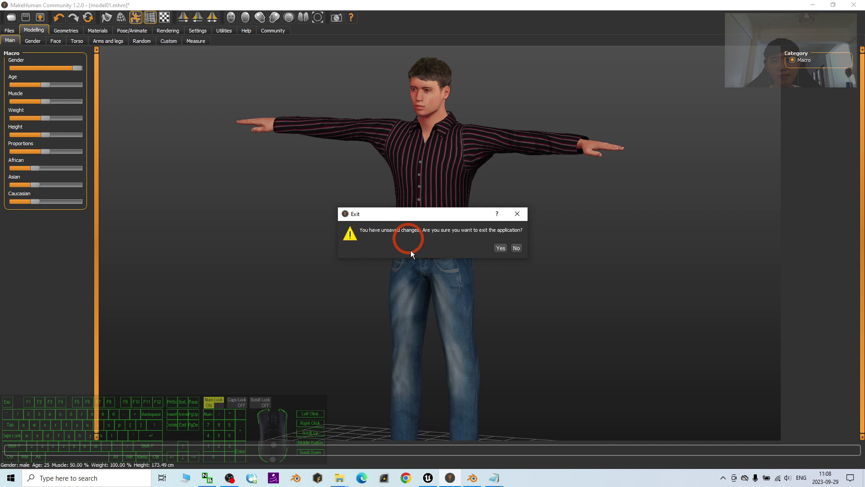
{"action": "left_click", "coordinate": [502, 248]}
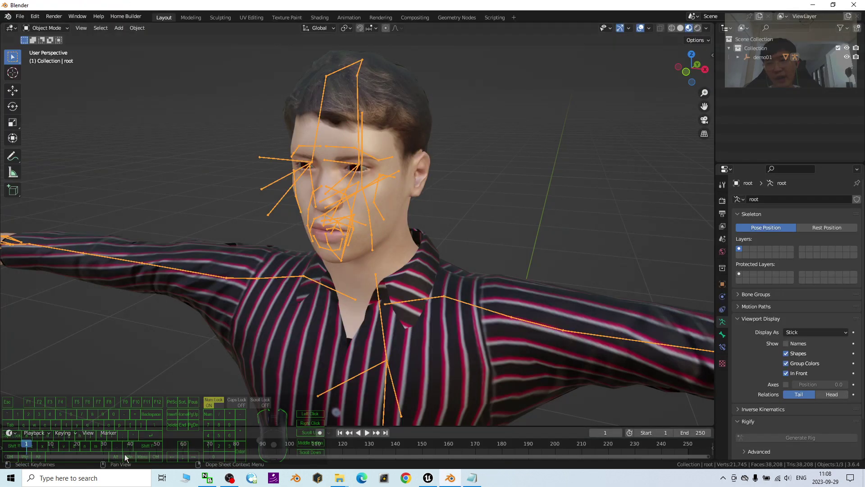
Search Windows for "makehuman" and launch the makehuman-community app.
{"action": "left_click", "coordinate": [88, 483]}
{"action": "type", "text": "mak"}
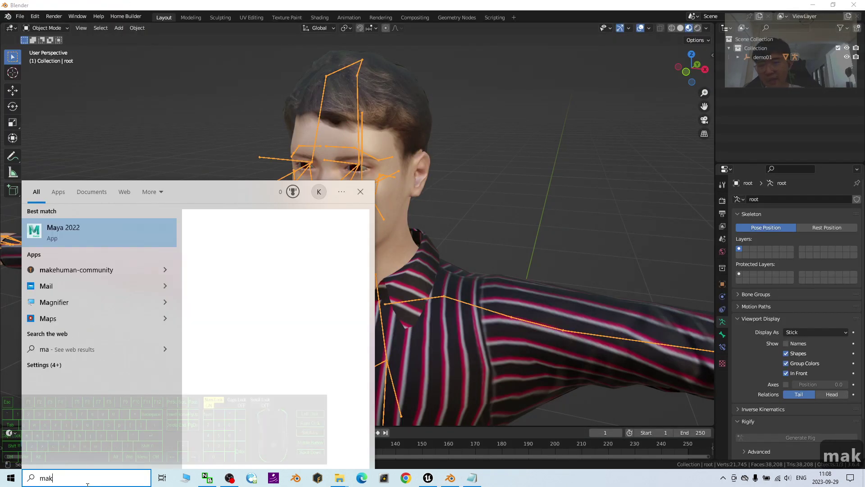
{"action": "type", "text": "ehuman"}
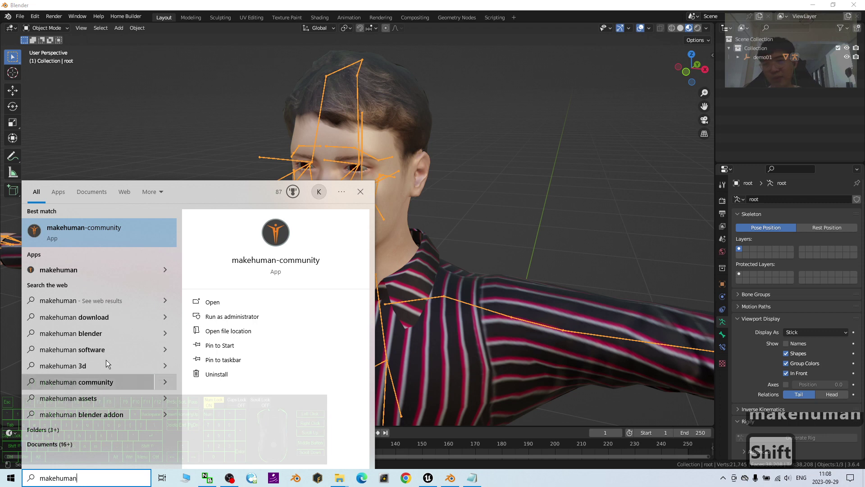
{"action": "left_click", "coordinate": [115, 231]}
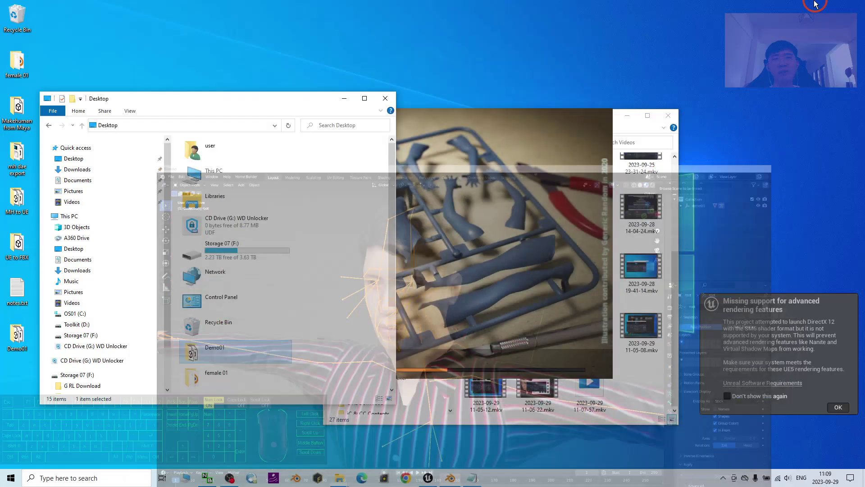
Close both File Explorer windows and dismiss the notice about missing support for advanced rendering features.
{"action": "left_click", "coordinate": [507, 108]}
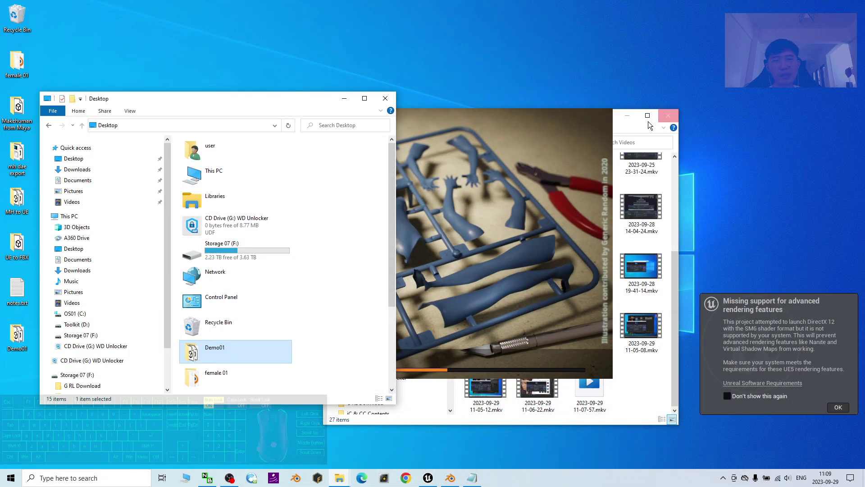
{"action": "left_click", "coordinate": [668, 115]}
{"action": "left_click", "coordinate": [402, 116]}
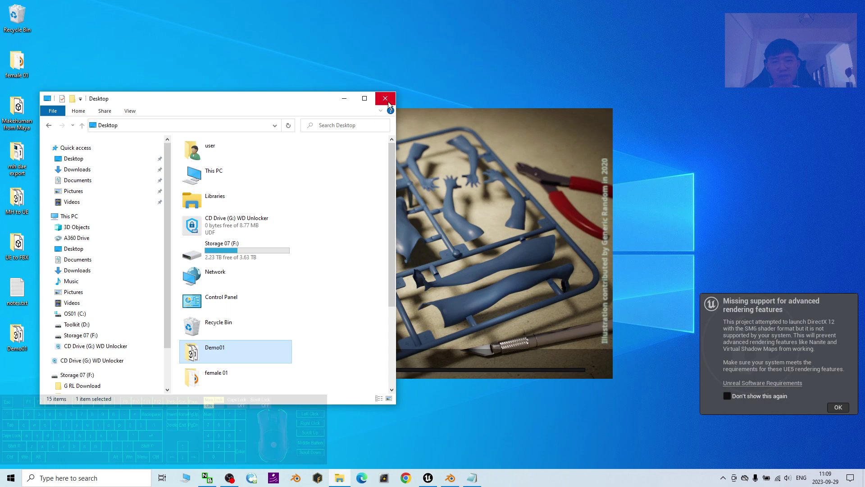
{"action": "left_click", "coordinate": [388, 104]}
{"action": "left_click", "coordinate": [838, 407]}
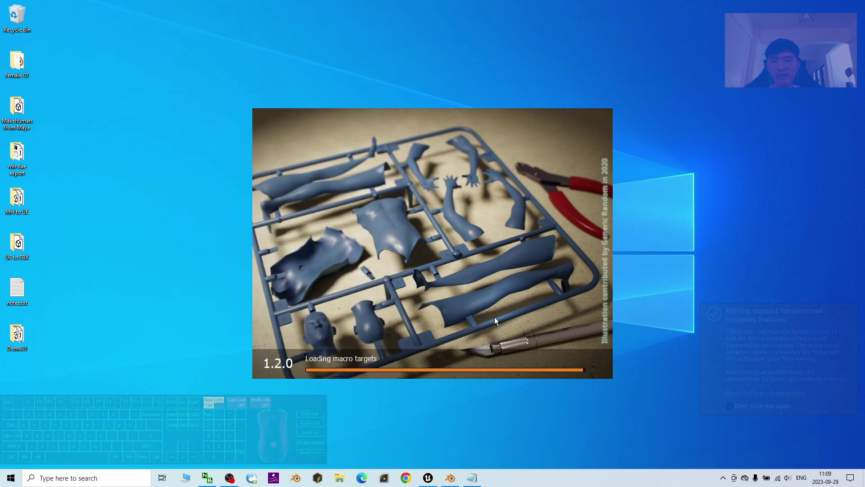
Dress the new base character in the Male casualsuit05 outfit from the clothes library.
{"action": "scroll", "coordinate": [515, 238], "scroll_direction": "down", "scroll_amount": 2}
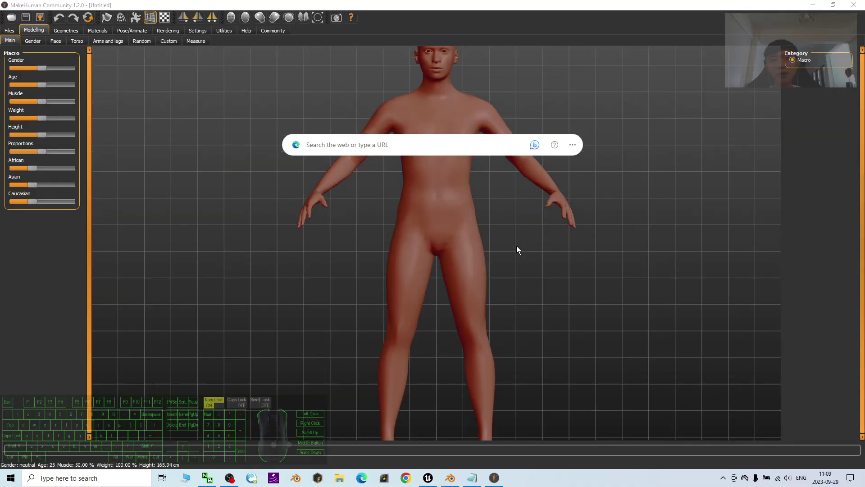
{"action": "scroll", "coordinate": [523, 216], "scroll_direction": "up", "scroll_amount": 5}
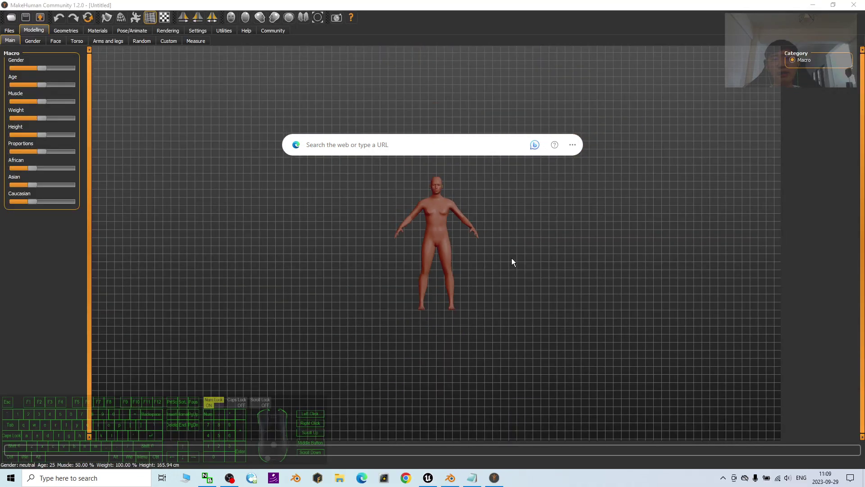
{"action": "middle_click", "coordinate": [569, 265]}
{"action": "middle_click", "coordinate": [544, 279]}
{"action": "mouse_move", "coordinate": [544, 276]}
{"action": "right_mouse_down"}
{"action": "mouse_move", "coordinate": [552, 285]}
{"action": "mouse_move", "coordinate": [557, 277]}
{"action": "right_mouse_up"}
{"action": "mouse_move", "coordinate": [556, 277]}
{"action": "left_mouse_down"}
{"action": "mouse_move", "coordinate": [561, 283]}
{"action": "mouse_move", "coordinate": [551, 277]}
{"action": "left_mouse_up"}
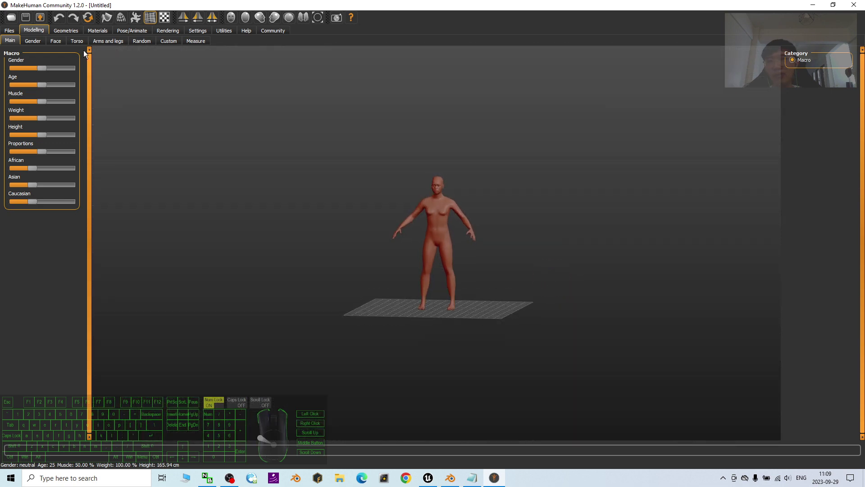
{"action": "left_click", "coordinate": [66, 31]}
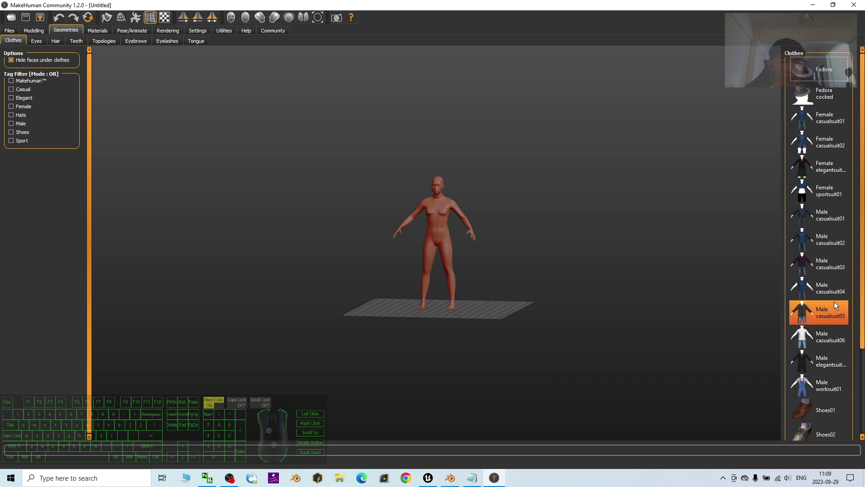
{"action": "left_click", "coordinate": [827, 320]}
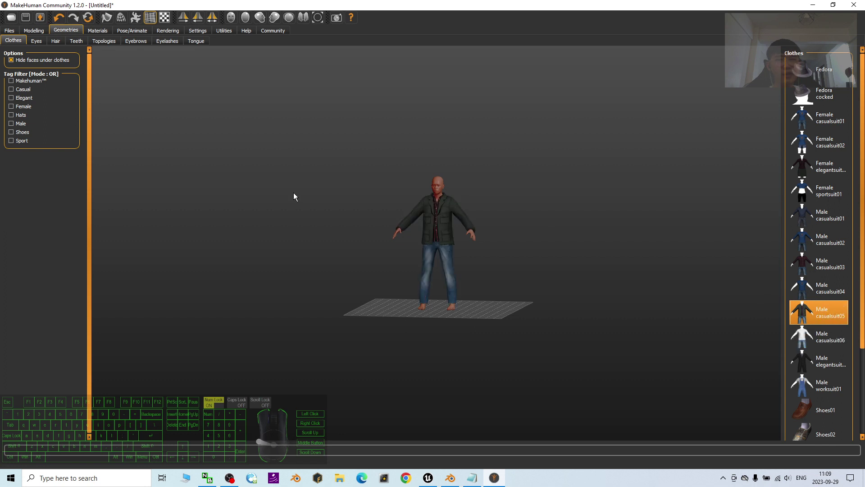
Replace the Male casualsuit05 outfit with Male casualsuit04.
{"action": "scroll", "coordinate": [293, 194], "scroll_direction": "up", "scroll_amount": 2}
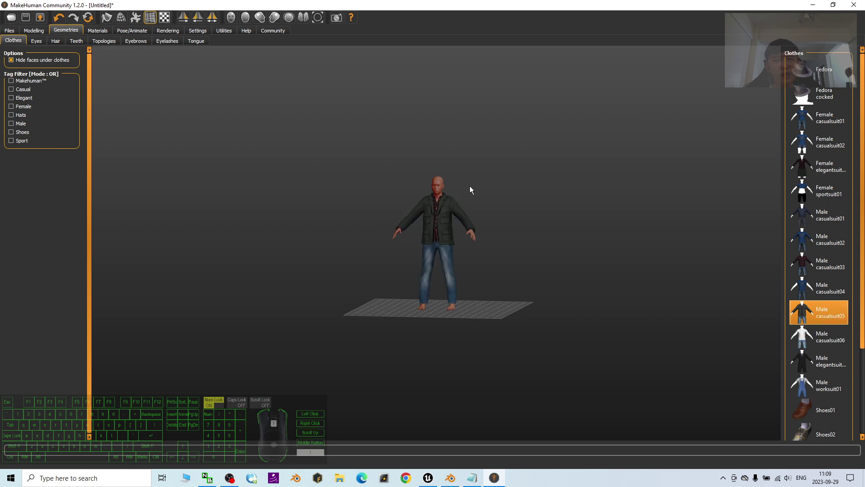
{"action": "left_click", "coordinate": [832, 296]}
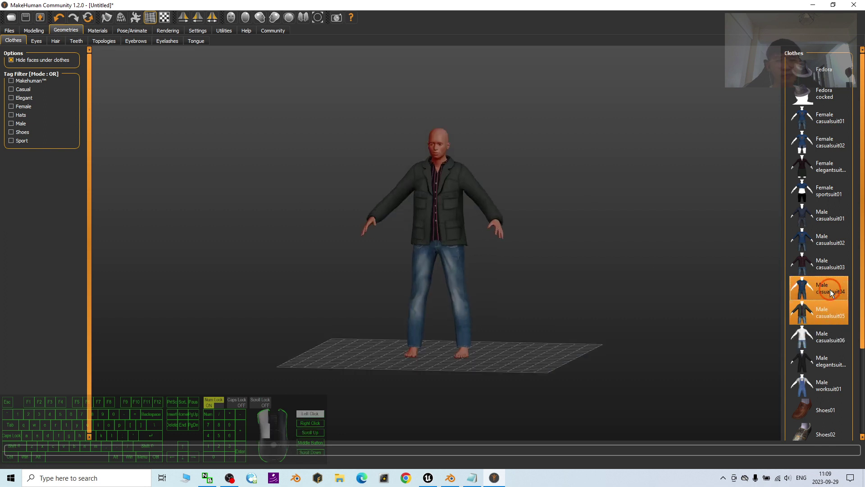
{"action": "left_click", "coordinate": [820, 311]}
{"action": "scroll", "coordinate": [455, 191], "scroll_direction": "up", "scroll_amount": 1}
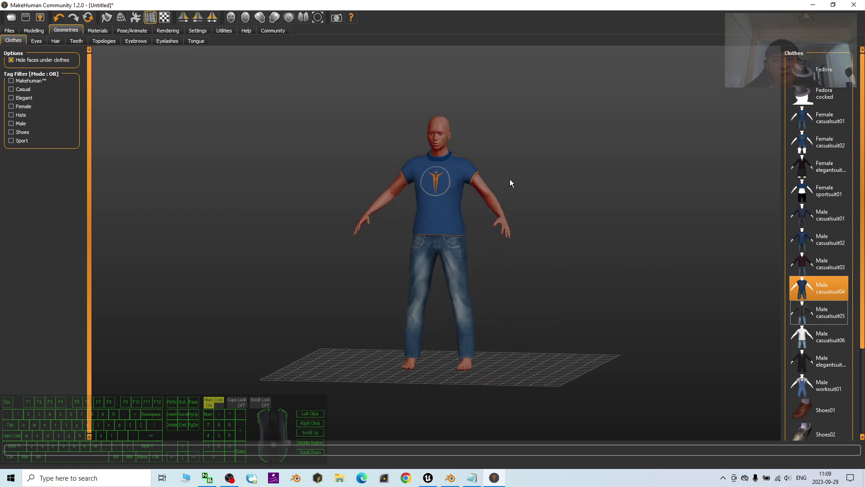
{"action": "scroll", "coordinate": [510, 183], "scroll_direction": "up", "scroll_amount": 2}
{"action": "scroll", "coordinate": [602, 176], "scroll_direction": "down", "scroll_amount": 1}
Replace the Male casualsuit04 outfit with Male casualsuit03.
{"action": "left_click", "coordinate": [832, 270]}
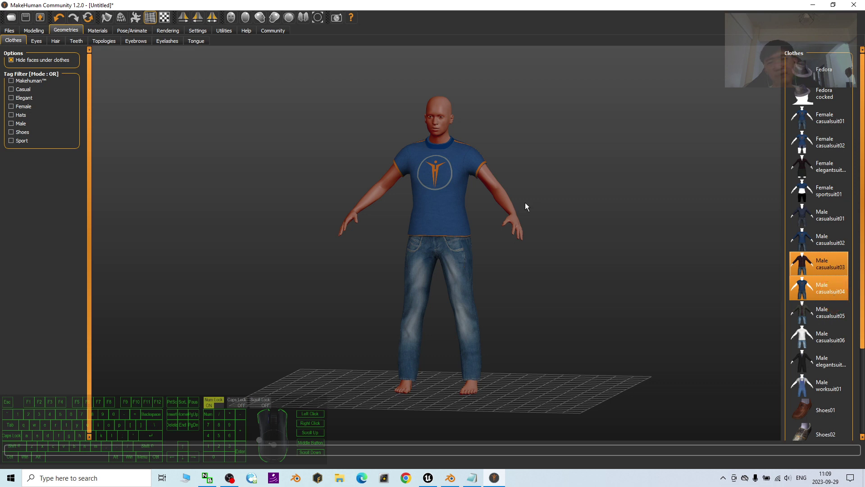
{"action": "scroll", "coordinate": [519, 179], "scroll_direction": "down", "scroll_amount": 2}
{"action": "scroll", "coordinate": [519, 179], "scroll_direction": "up", "scroll_amount": 3}
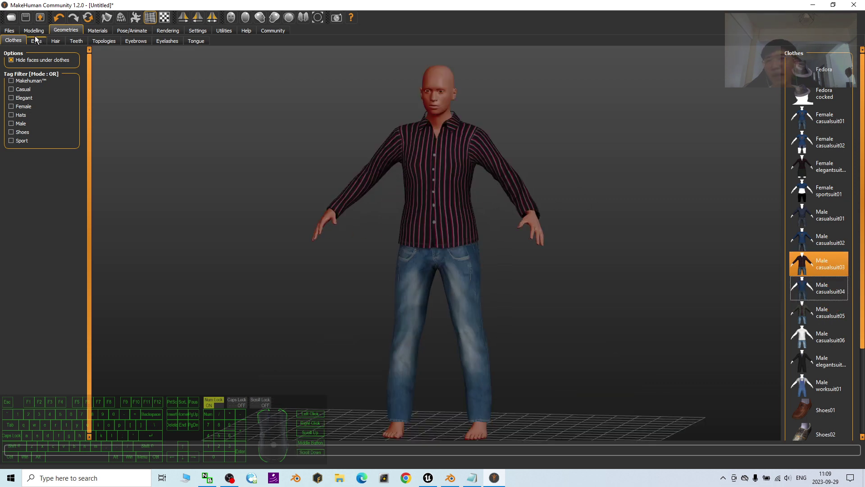
In the macro modelling settings, set the character's gender fully to male and the age to 13.
{"action": "left_click", "coordinate": [34, 33]}
{"action": "scroll", "coordinate": [509, 128], "scroll_direction": "down", "scroll_amount": 3}
{"action": "scroll", "coordinate": [509, 128], "scroll_direction": "up", "scroll_amount": 3}
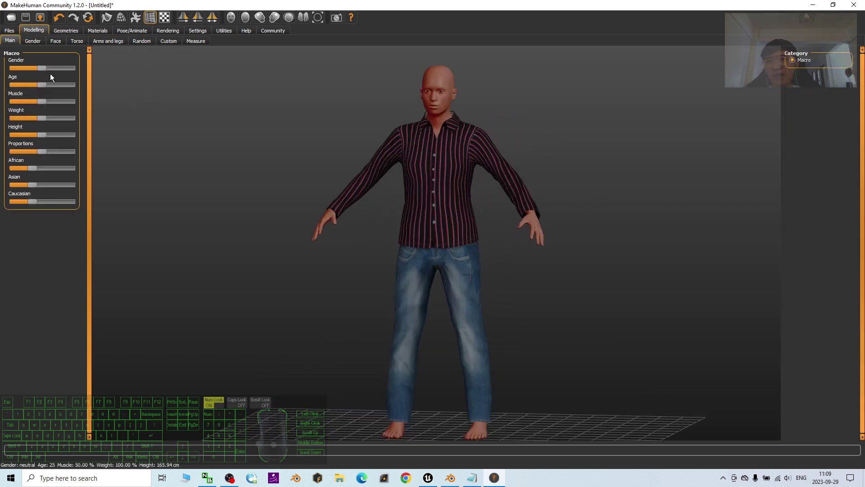
{"action": "left_click_drag", "start_coordinate": [42, 68], "coordinate": [71, 87]}
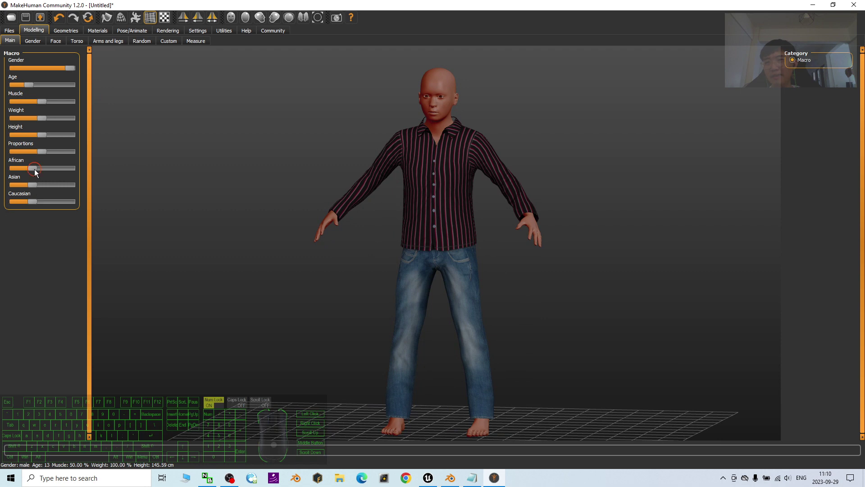
Try the African and Asian traits at maximum, finishing with Caucasian at maximum and the other two at zero.
{"action": "left_click_drag", "start_coordinate": [35, 169], "coordinate": [90, 181]}
{"action": "left_click_drag", "start_coordinate": [15, 185], "coordinate": [114, 184]}
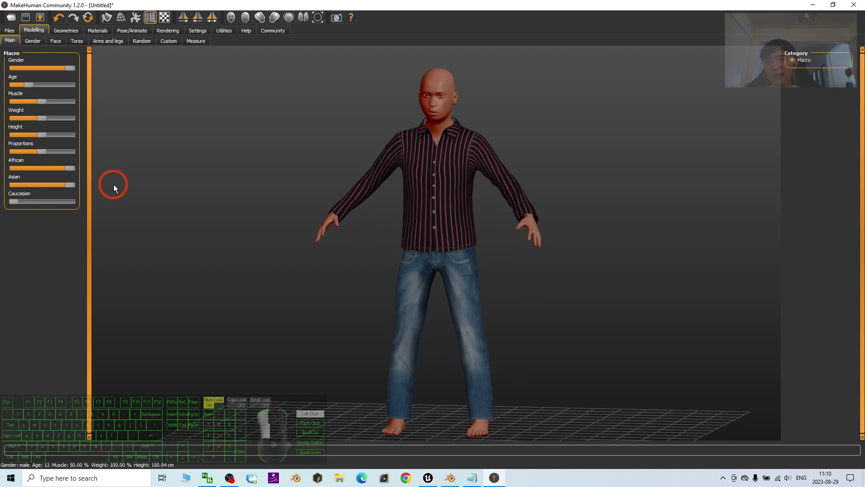
{"action": "left_click_drag", "start_coordinate": [13, 203], "coordinate": [83, 202]}
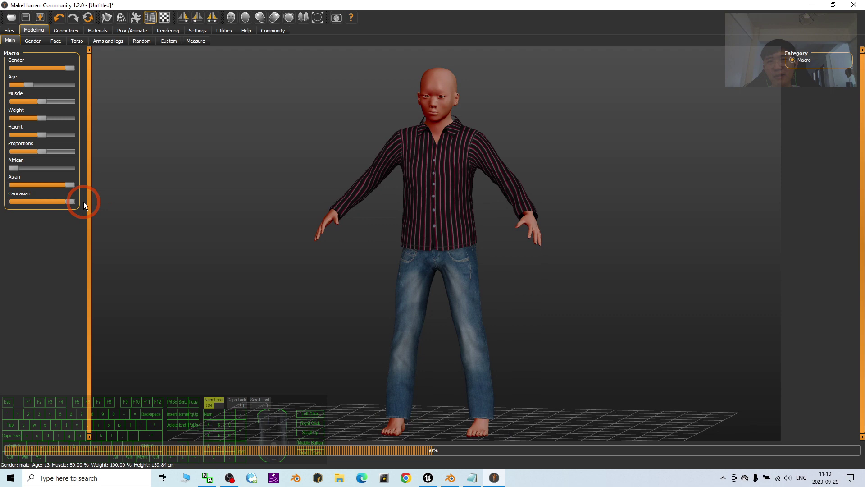
{"action": "scroll", "coordinate": [460, 181], "scroll_direction": "up", "scroll_amount": 1}
{"action": "scroll", "coordinate": [460, 185], "scroll_direction": "up", "scroll_amount": 1}
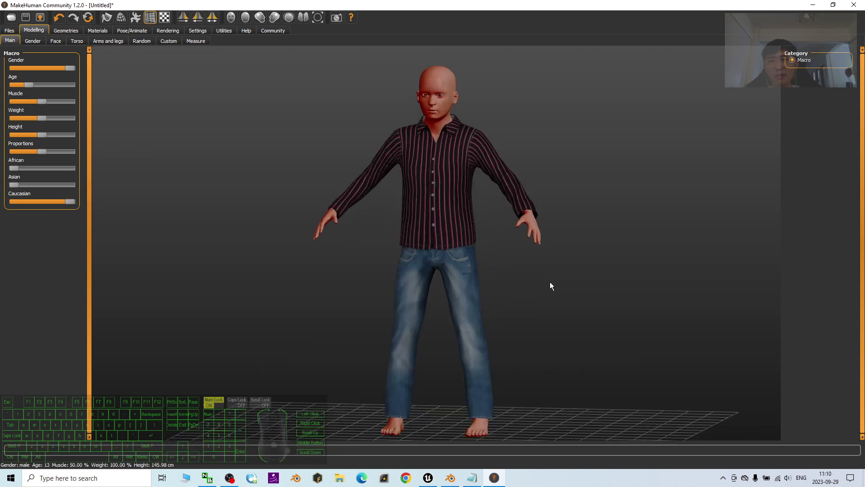
{"action": "middle_click_drag", "start_coordinate": [550, 282], "coordinate": [550, 282]}
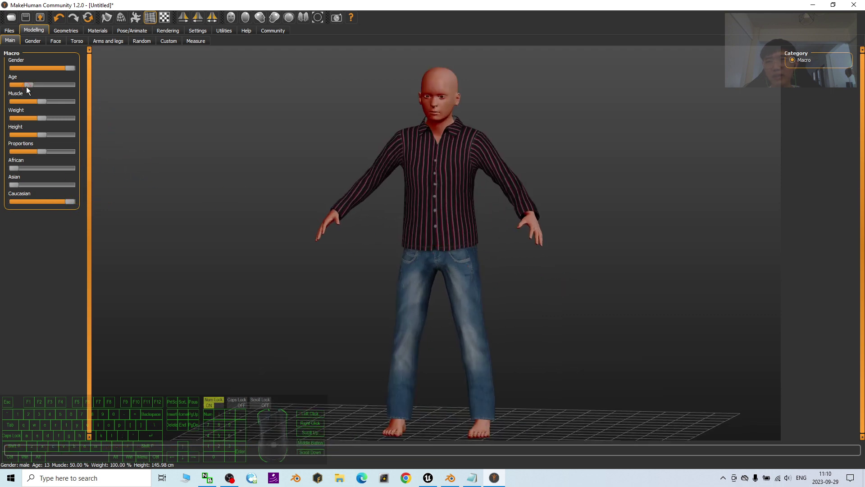
Try the character's age at 6, finishing with the age set to 14.
{"action": "left_click_drag", "start_coordinate": [26, 86], "coordinate": [20, 86]}
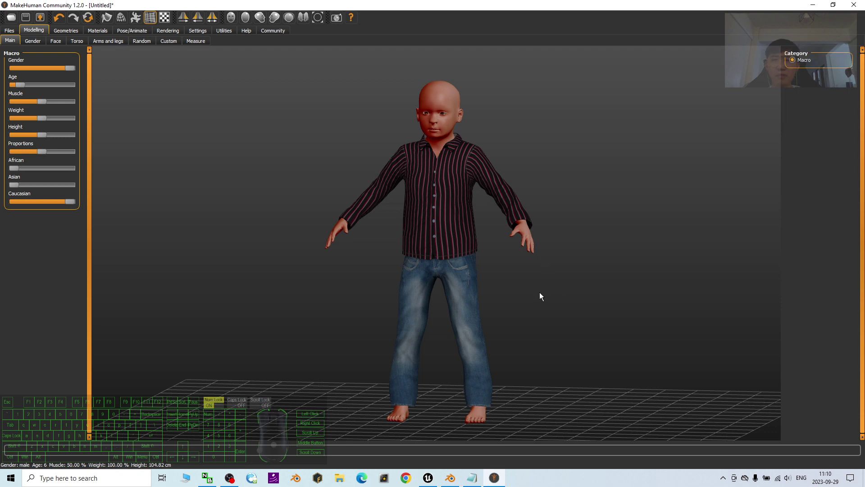
{"action": "mouse_move", "coordinate": [535, 309]}
{"action": "left_mouse_down"}
{"action": "mouse_move", "coordinate": [617, 314]}
{"action": "mouse_move", "coordinate": [532, 318]}
{"action": "left_mouse_up"}
{"action": "left_click_drag", "start_coordinate": [18, 85], "coordinate": [29, 84]}
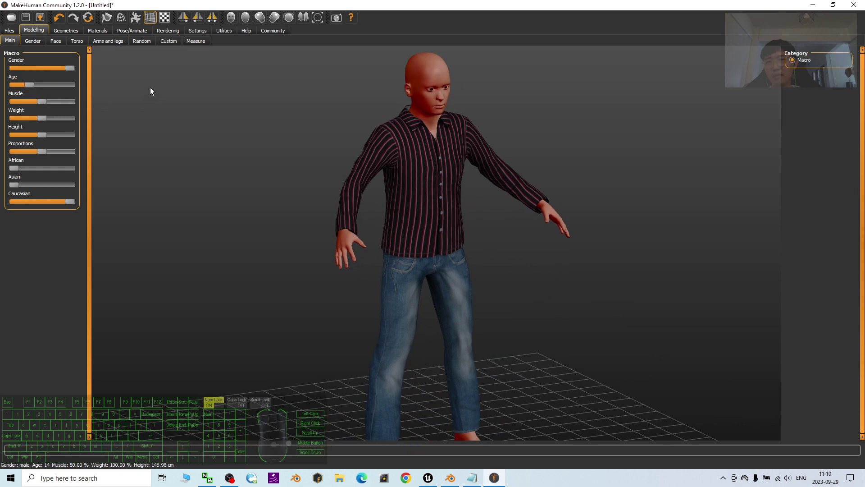
Try the Bob02 hairstyle on the character.
{"action": "left_click", "coordinate": [66, 30]}
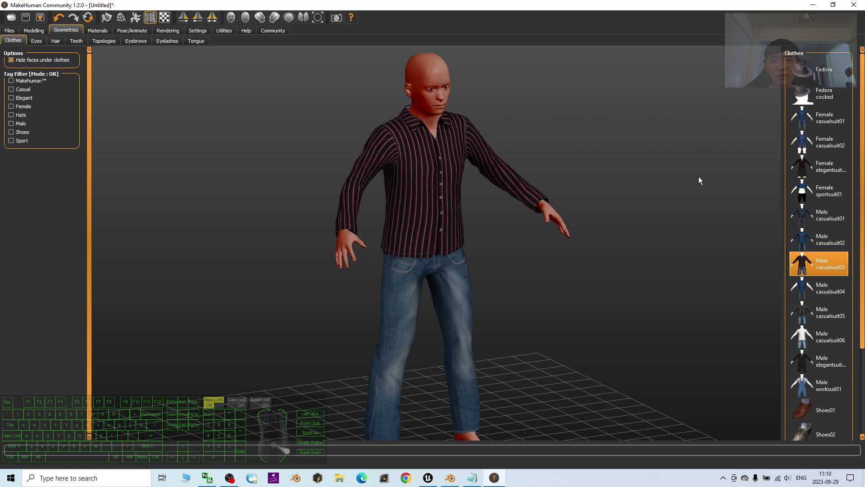
{"action": "left_click", "coordinate": [55, 41]}
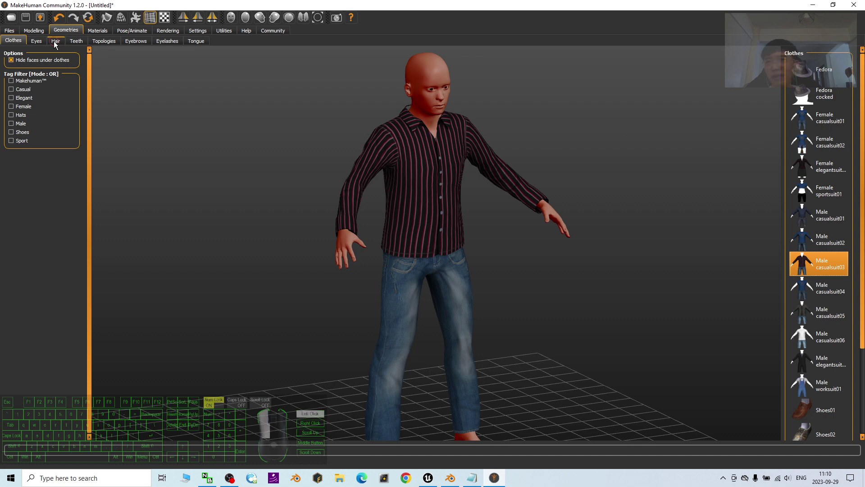
{"action": "left_click", "coordinate": [818, 144]}
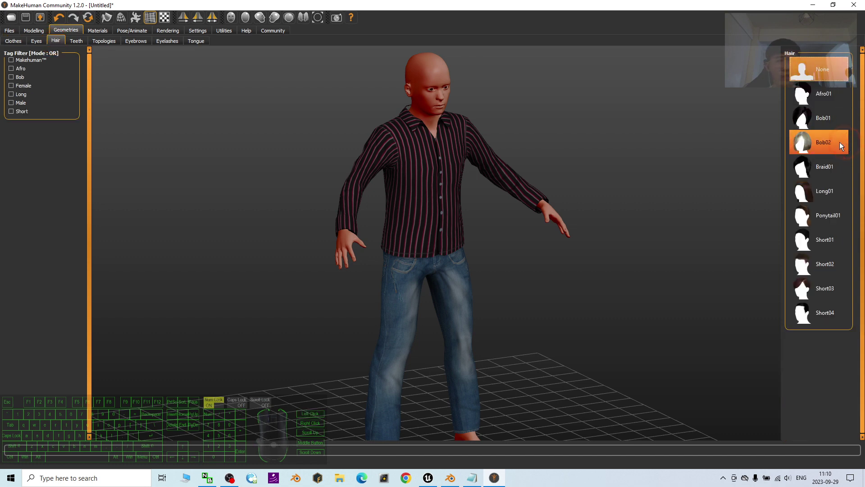
Give the character the Eyebrow001 eyebrows.
{"action": "left_click", "coordinate": [104, 40]}
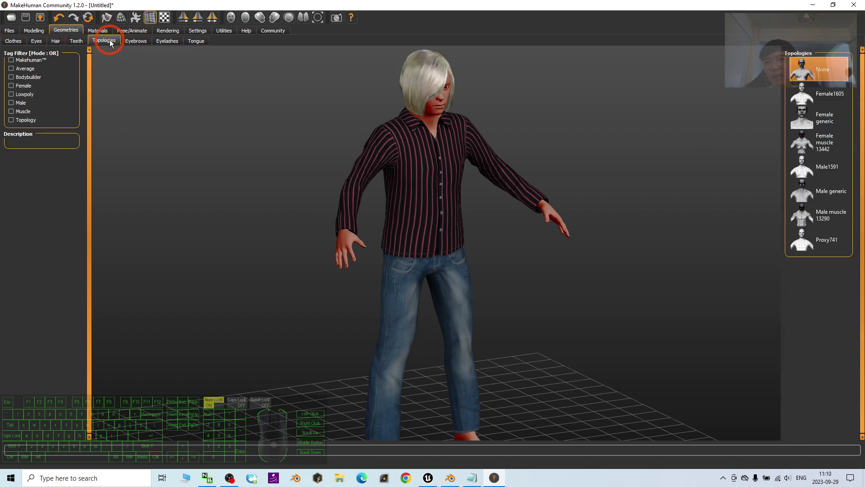
{"action": "left_click", "coordinate": [136, 40]}
{"action": "left_click", "coordinate": [835, 92]}
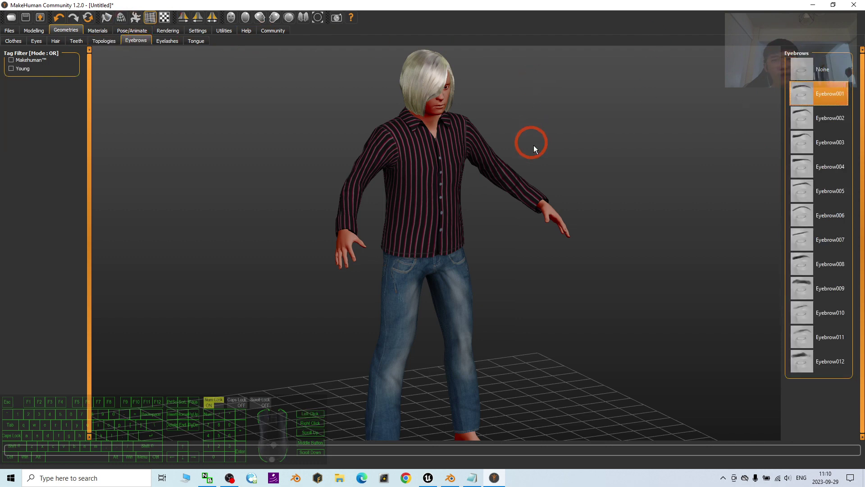
Try the Short01 hairstyle in place of Bob02.
{"action": "left_click", "coordinate": [61, 41]}
{"action": "left_click", "coordinate": [832, 234]}
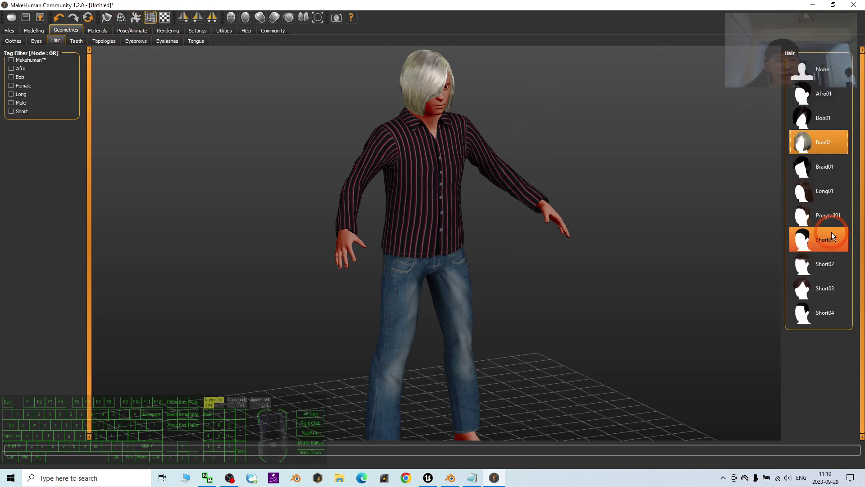
{"action": "left_click", "coordinate": [820, 238]}
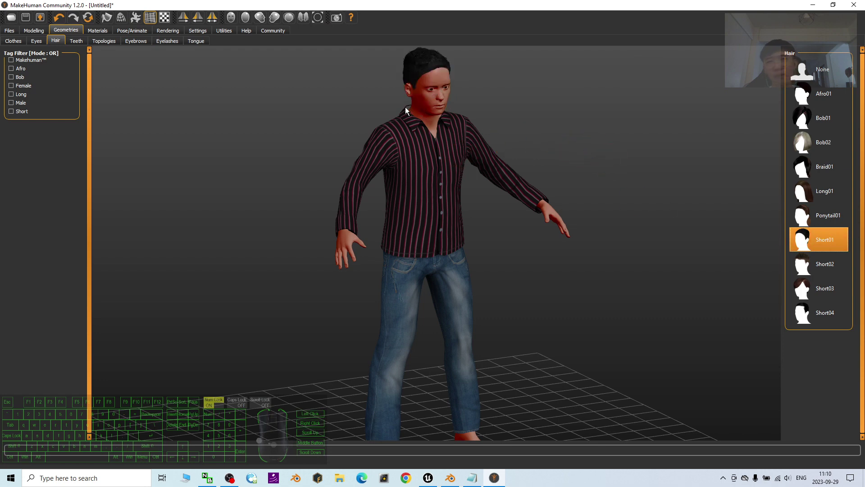
Add the Eyelashes01 eyelashes to the character.
{"action": "left_click", "coordinate": [74, 41]}
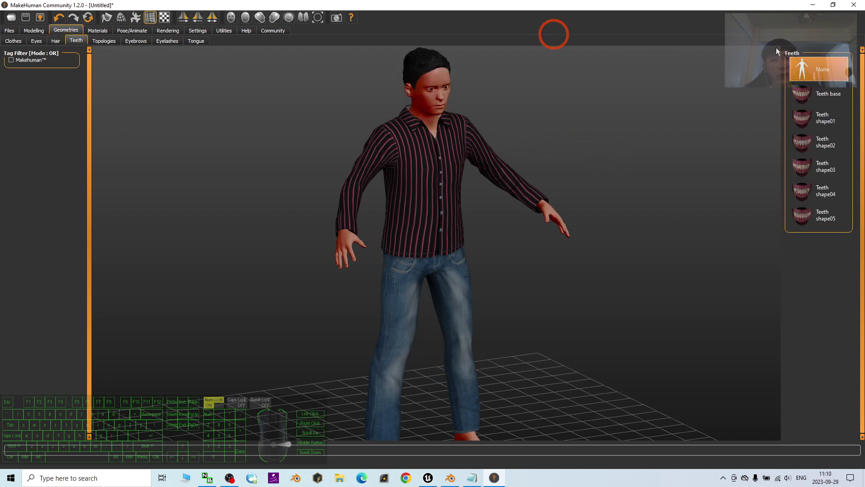
{"action": "left_click", "coordinate": [138, 41]}
{"action": "left_click", "coordinate": [158, 41]}
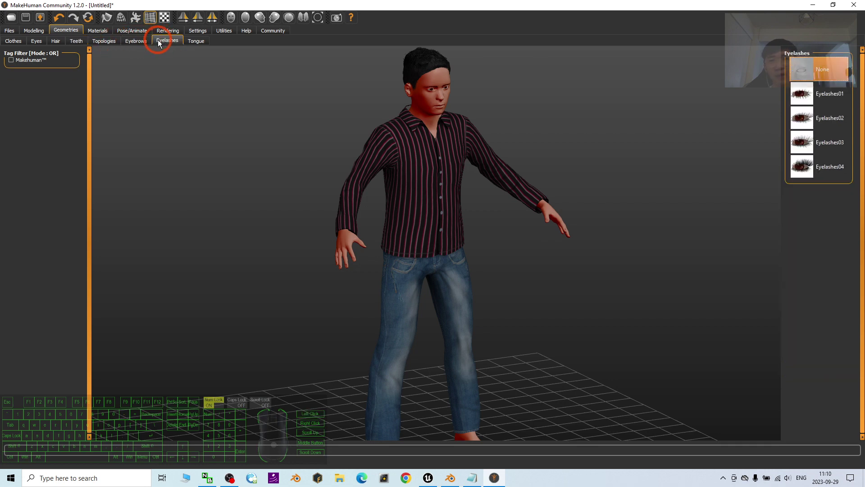
{"action": "left_click", "coordinate": [824, 94]}
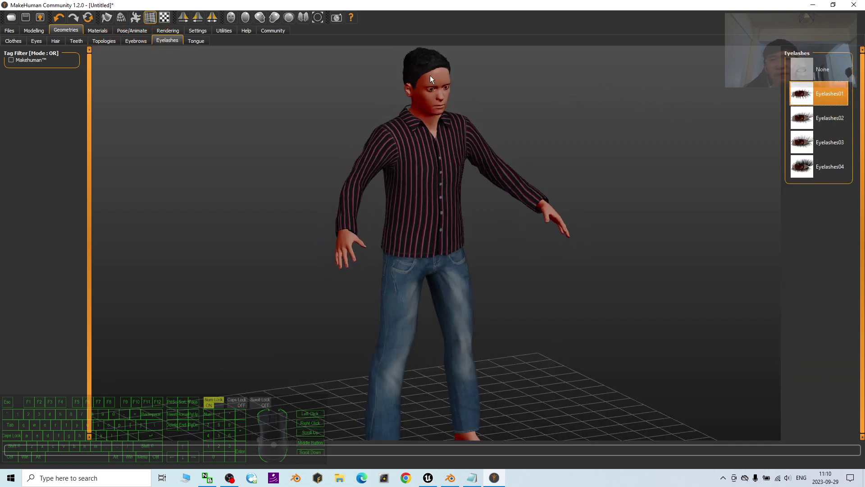
Change the character's hair to Short02 and look at it from another angle.
{"action": "left_click", "coordinate": [55, 40]}
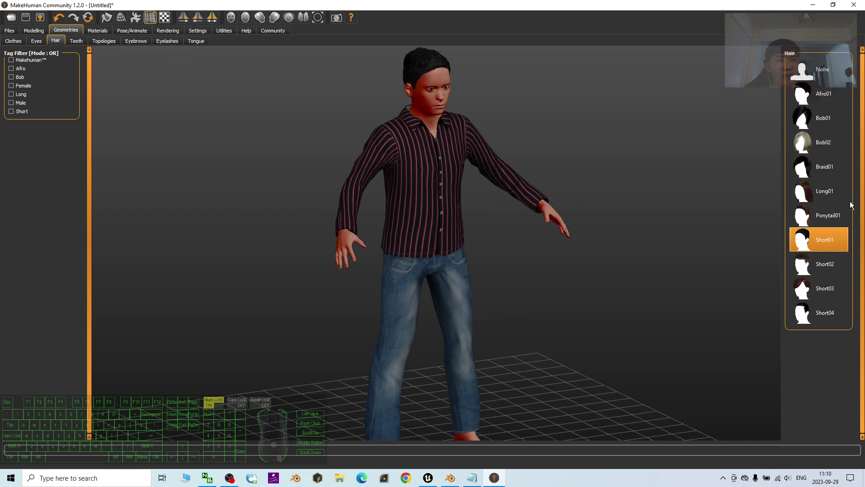
{"action": "left_click", "coordinate": [819, 263]}
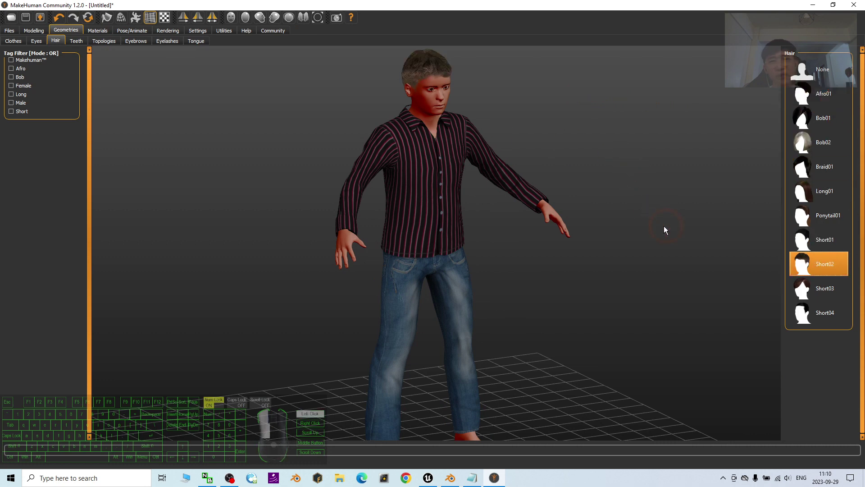
{"action": "left_click_drag", "start_coordinate": [663, 226], "coordinate": [371, 66]}
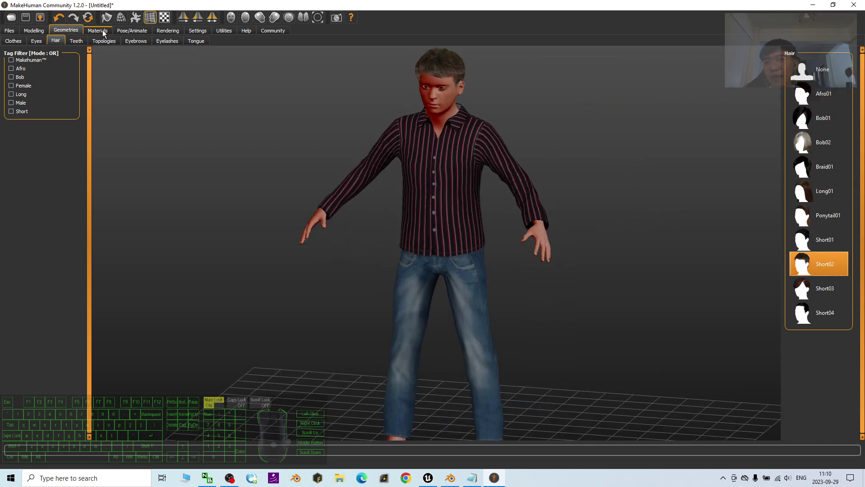
Review the eye geometry options up close and give the character the Tongue01 tongue.
{"action": "left_click", "coordinate": [36, 41]}
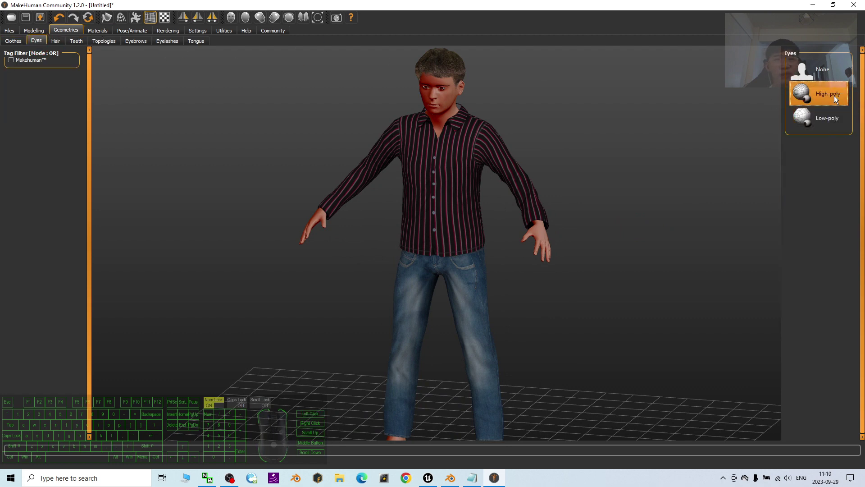
{"action": "scroll", "coordinate": [572, 129], "scroll_direction": "up", "scroll_amount": 2}
{"action": "scroll", "coordinate": [541, 142], "scroll_direction": "down", "scroll_amount": 6}
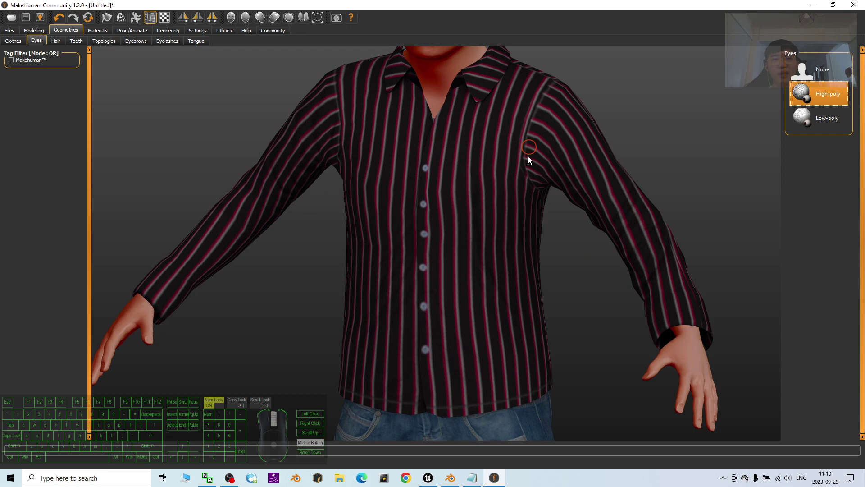
{"action": "middle_click_drag", "start_coordinate": [528, 156], "coordinate": [517, 187]}
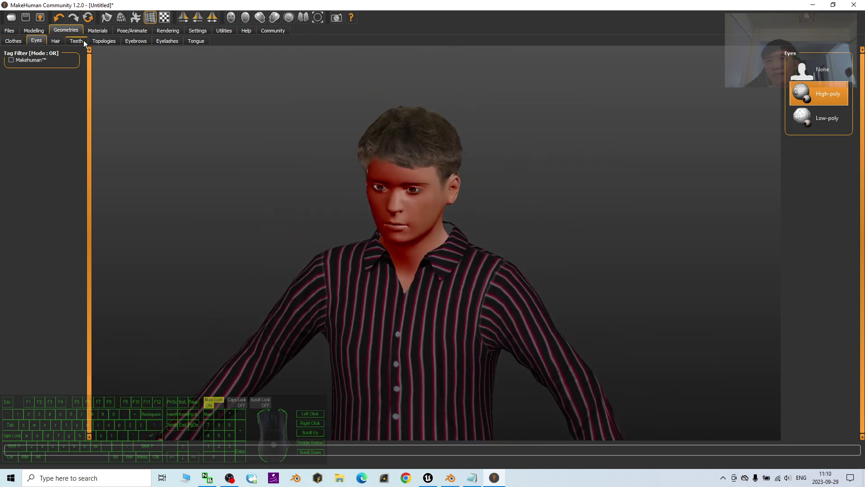
{"action": "left_click", "coordinate": [197, 41]}
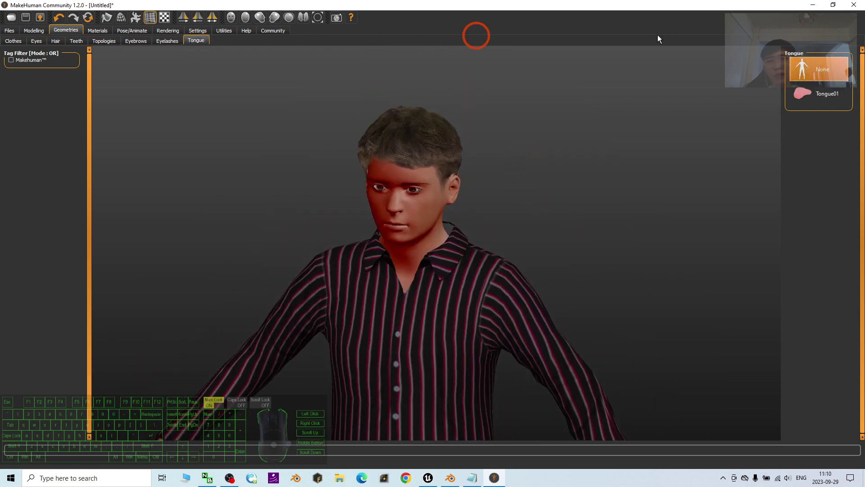
{"action": "left_click", "coordinate": [827, 95]}
Apply the Young caucasian male skin material to the character and examine the face.
{"action": "left_click", "coordinate": [97, 30]}
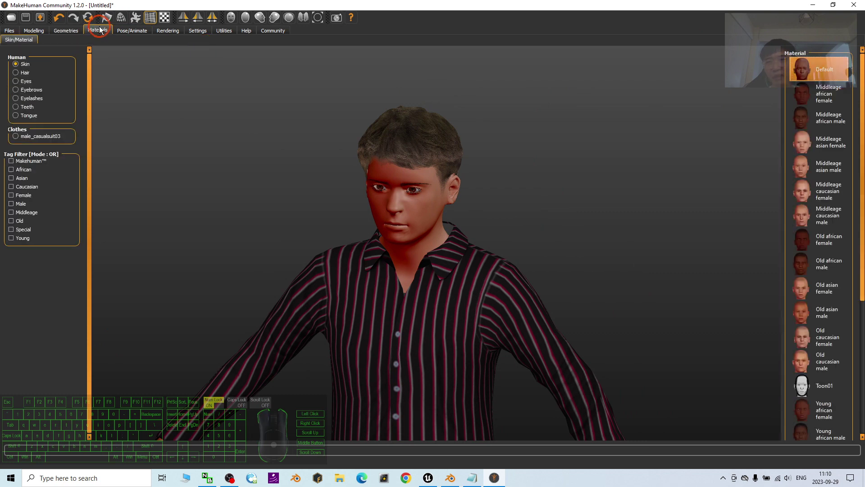
{"action": "left_click", "coordinate": [821, 197]}
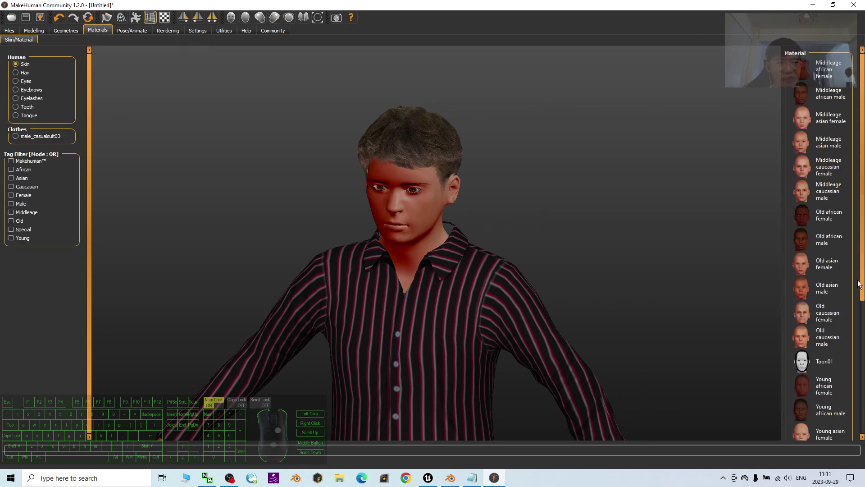
{"action": "left_click_drag", "start_coordinate": [860, 258], "coordinate": [859, 345]}
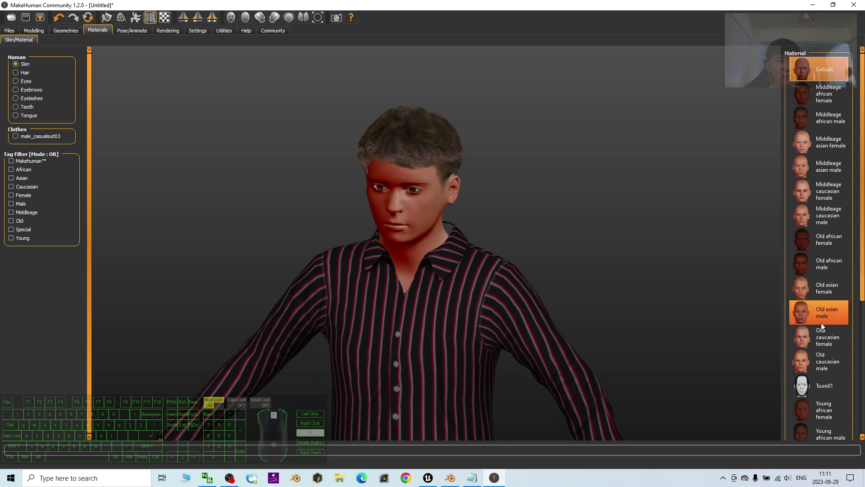
{"action": "scroll", "coordinate": [832, 385], "scroll_direction": "up", "scroll_amount": 1}
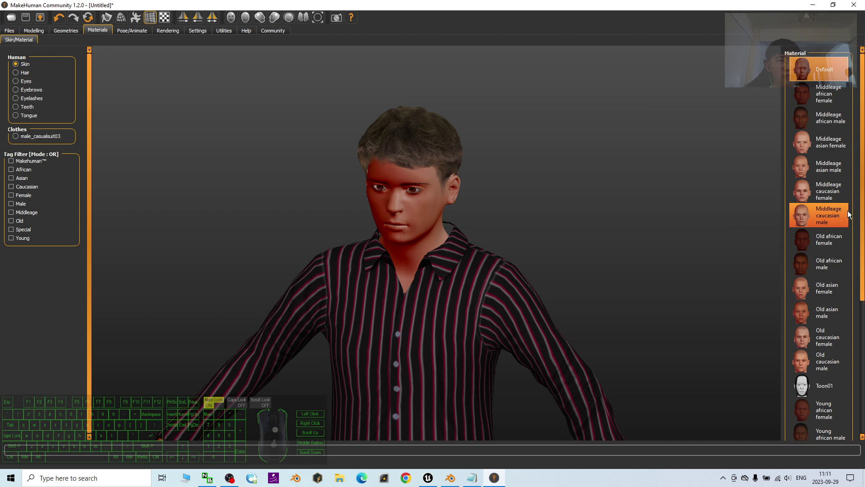
{"action": "scroll", "coordinate": [830, 231], "scroll_direction": "down", "scroll_amount": 1}
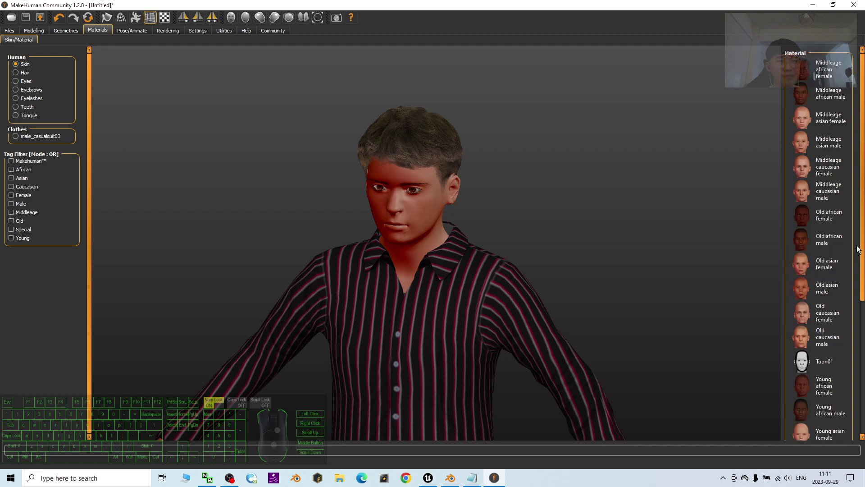
{"action": "left_click_drag", "start_coordinate": [863, 253], "coordinate": [861, 368]}
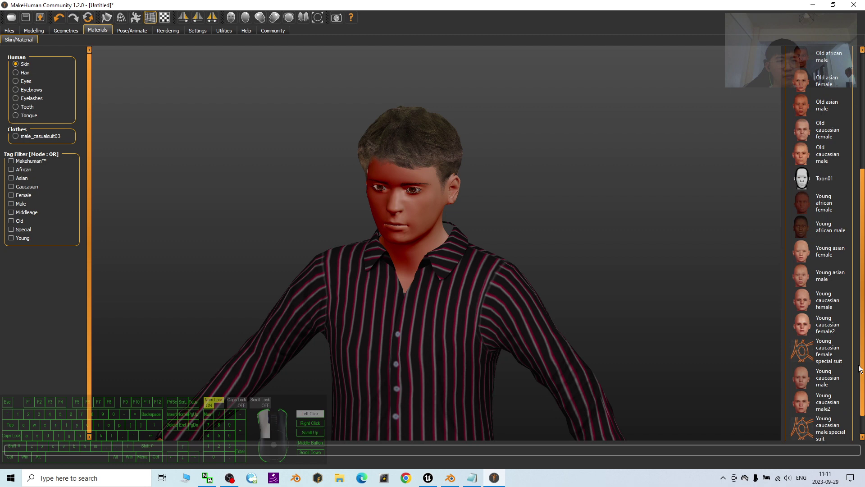
{"action": "left_click", "coordinate": [823, 375]}
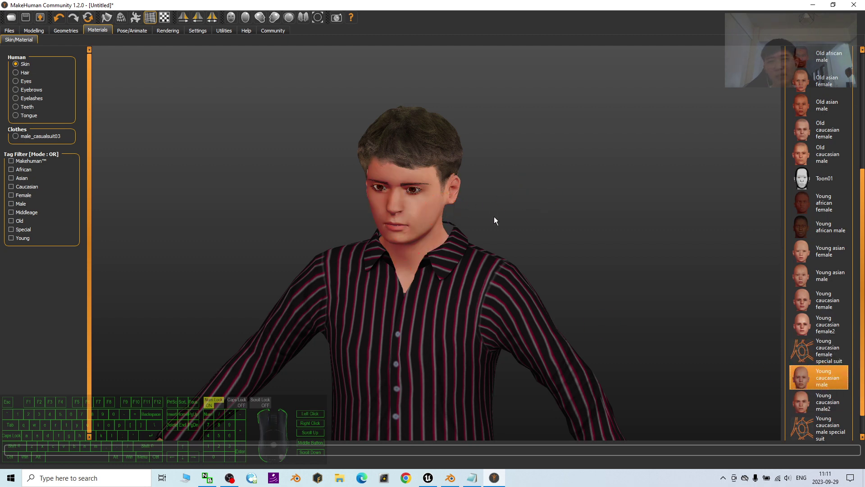
{"action": "scroll", "coordinate": [465, 152], "scroll_direction": "down", "scroll_amount": 2}
{"action": "scroll", "coordinate": [377, 159], "scroll_direction": "up", "scroll_amount": 3}
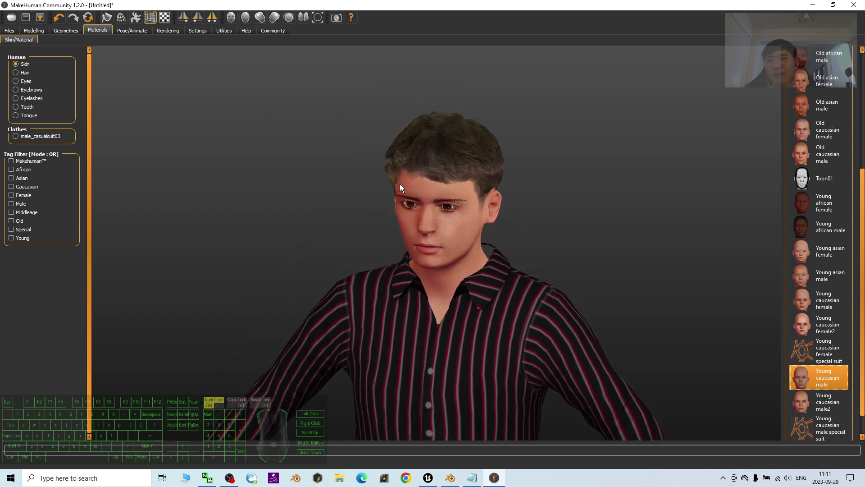
{"action": "right_click_drag", "start_coordinate": [421, 253], "coordinate": [396, 224]}
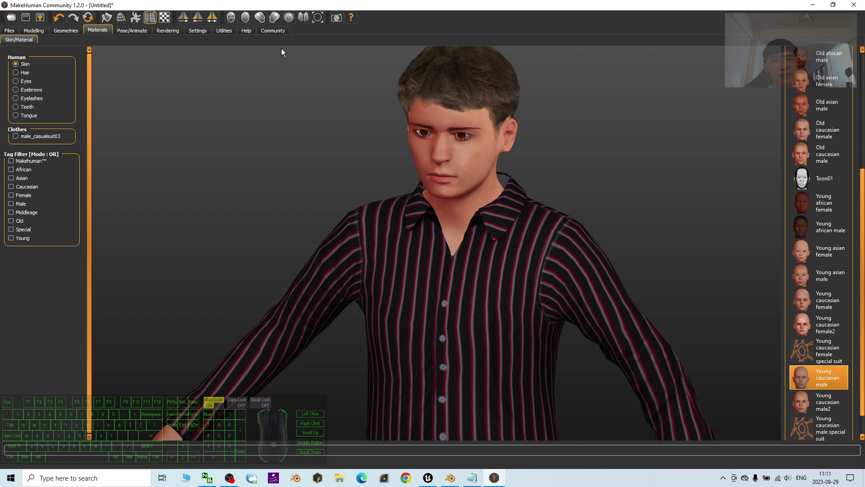
Try the Bluegreen material on the character's eyes, finishing with Blue.
{"action": "left_click", "coordinate": [18, 82]}
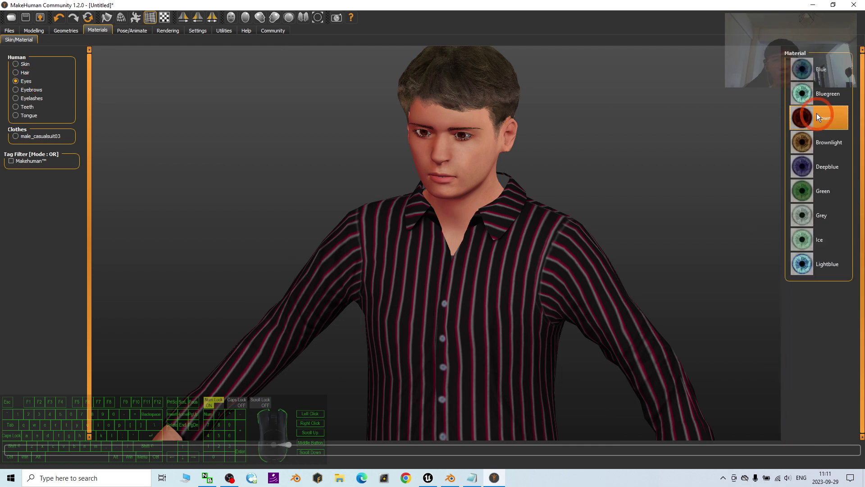
{"action": "left_click", "coordinate": [820, 99]}
{"action": "left_click", "coordinate": [819, 96]}
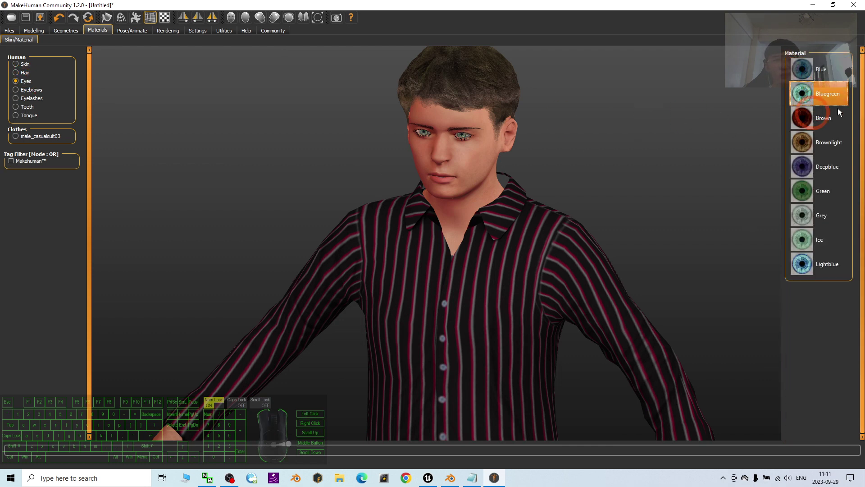
{"action": "left_click", "coordinate": [822, 71]}
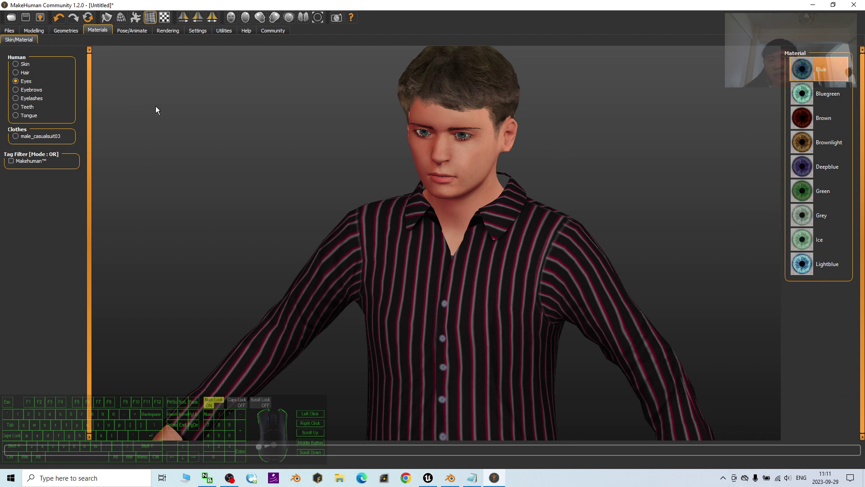
Assign the Default rig preset as the character's skeleton.
{"action": "left_click", "coordinate": [130, 31]}
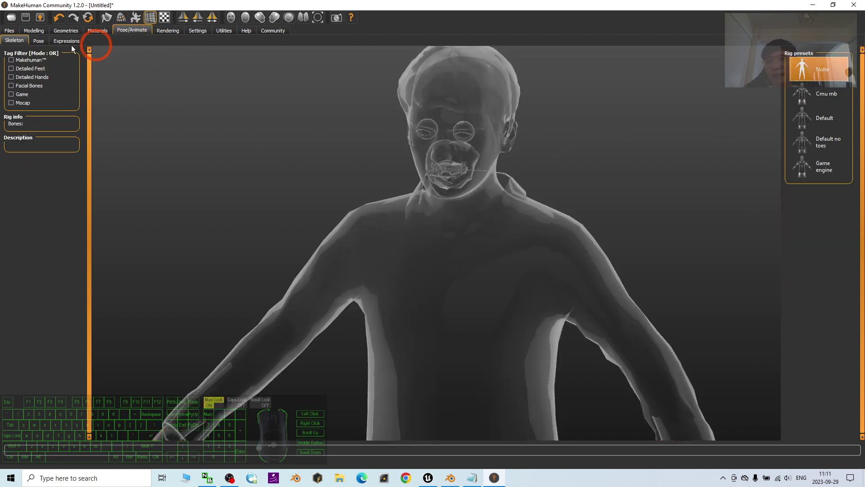
{"action": "left_click", "coordinate": [39, 41]}
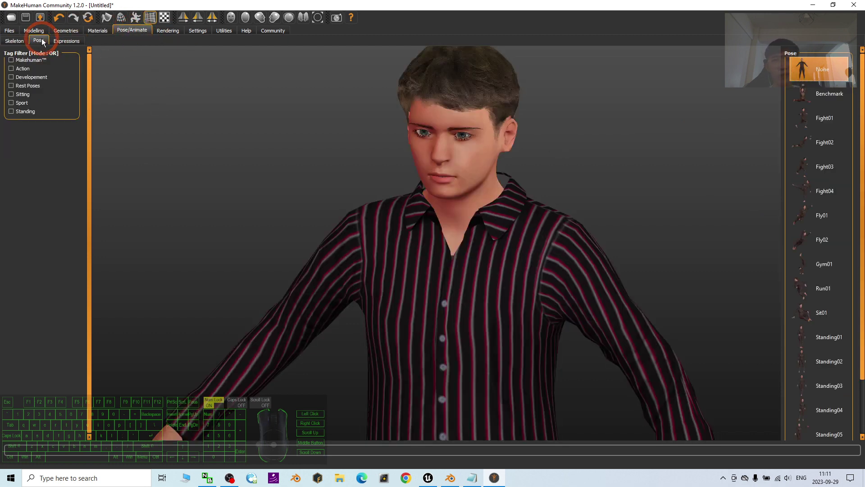
{"action": "left_click", "coordinate": [14, 40]}
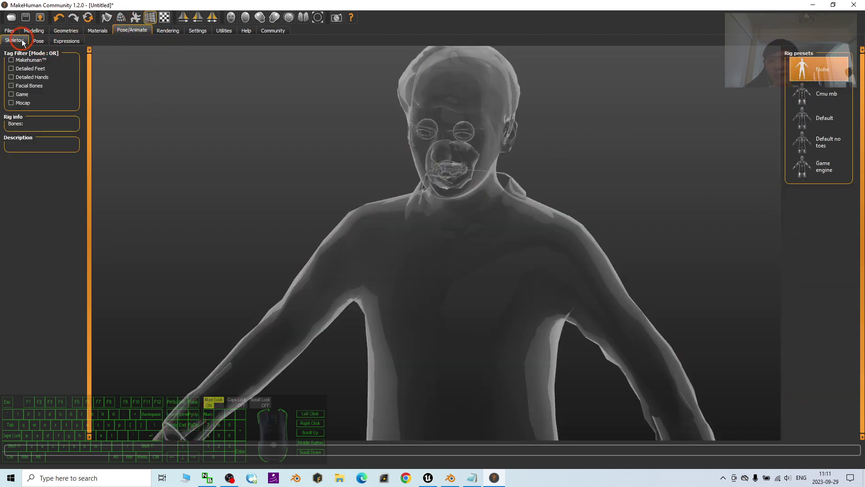
{"action": "left_click", "coordinate": [832, 124]}
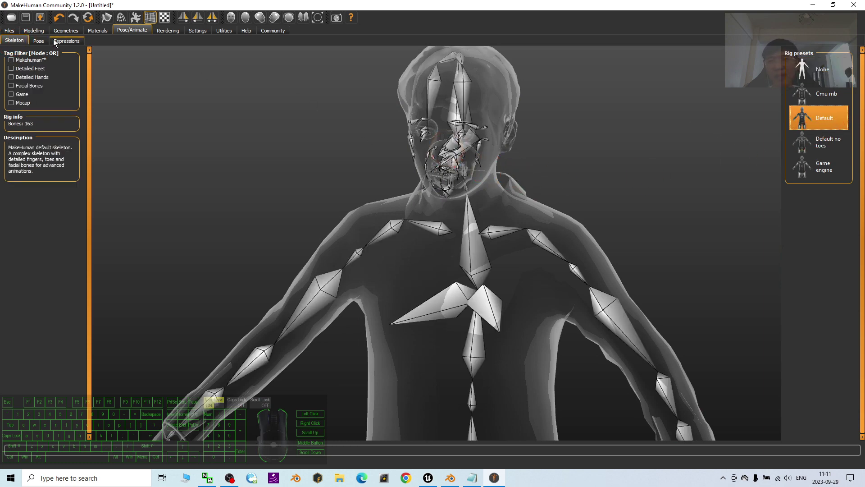
Put the character in the Tpose pose.
{"action": "left_click", "coordinate": [38, 41]}
{"action": "left_click", "coordinate": [863, 228]}
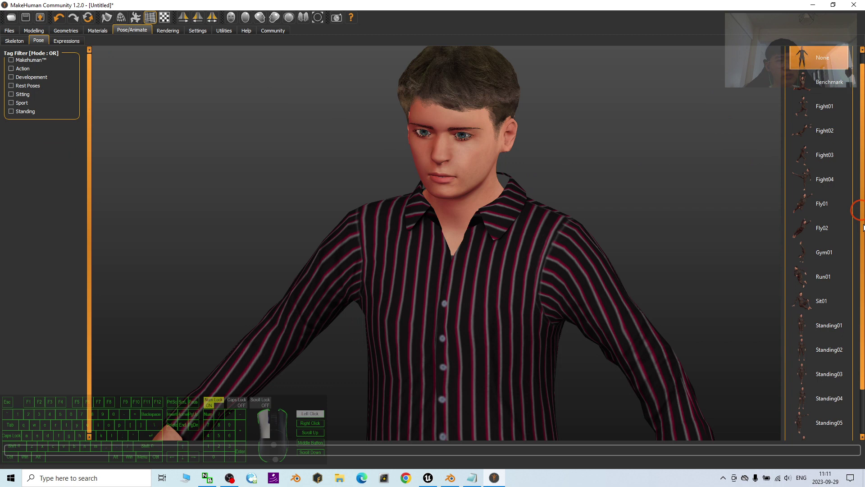
{"action": "left_click_drag", "start_coordinate": [863, 224], "coordinate": [863, 320]}
{"action": "left_click", "coordinate": [825, 418]}
{"action": "scroll", "coordinate": [516, 200], "scroll_direction": "down", "scroll_amount": 1}
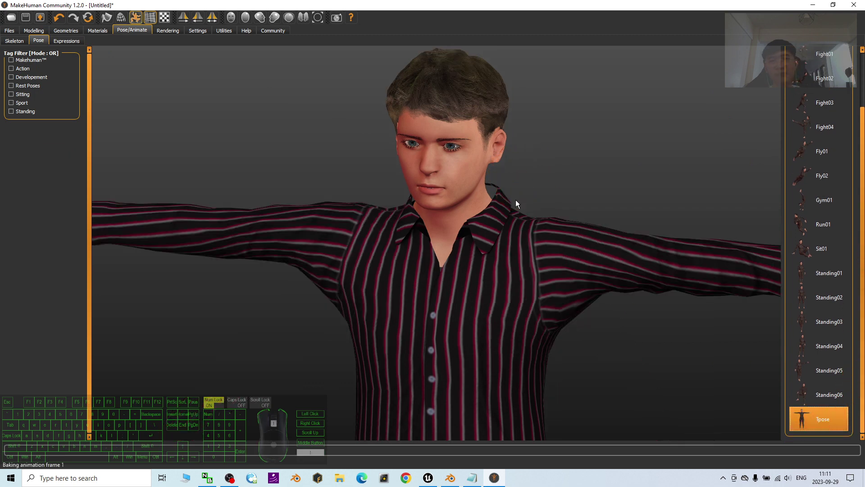
Examine the T-posed character, the available facial expressions and the skeleton inside the body.
{"action": "scroll", "coordinate": [516, 200], "scroll_direction": "down", "scroll_amount": 8}
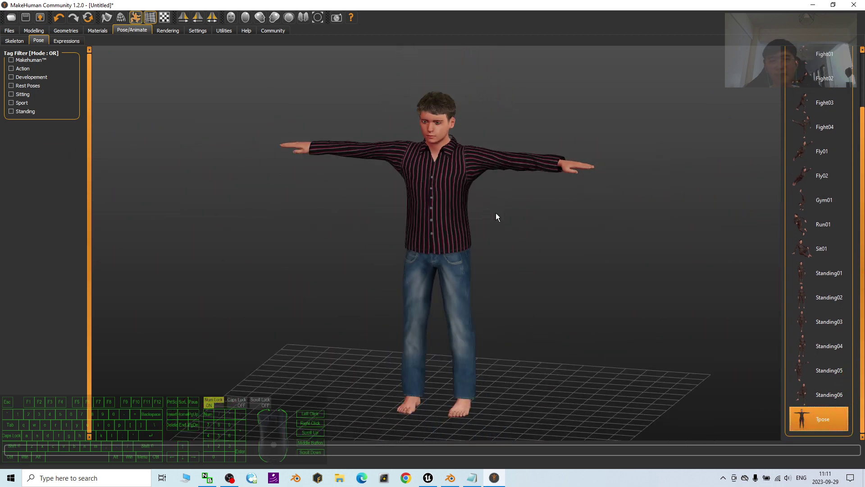
{"action": "middle_click", "coordinate": [532, 237], "text": "shift"}
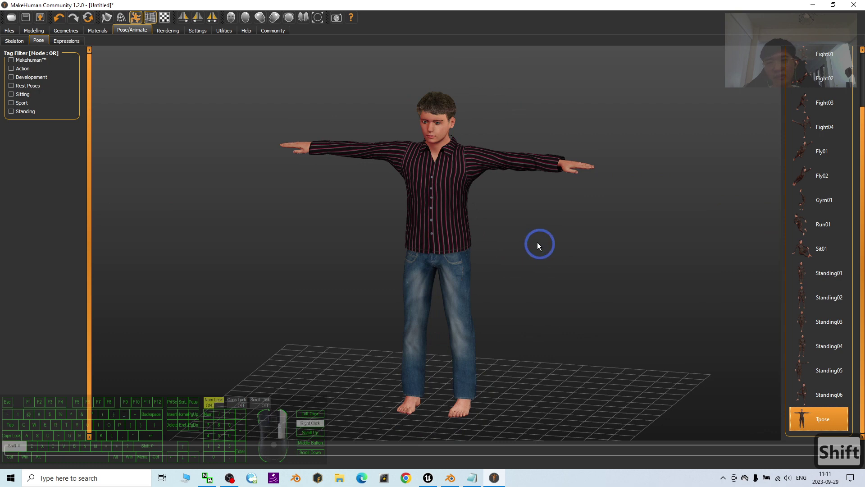
{"action": "scroll", "coordinate": [523, 233], "scroll_direction": "up", "scroll_amount": 4}
{"action": "scroll", "coordinate": [516, 227], "scroll_direction": "down", "scroll_amount": 4}
{"action": "scroll", "coordinate": [514, 225], "scroll_direction": "up", "scroll_amount": 4}
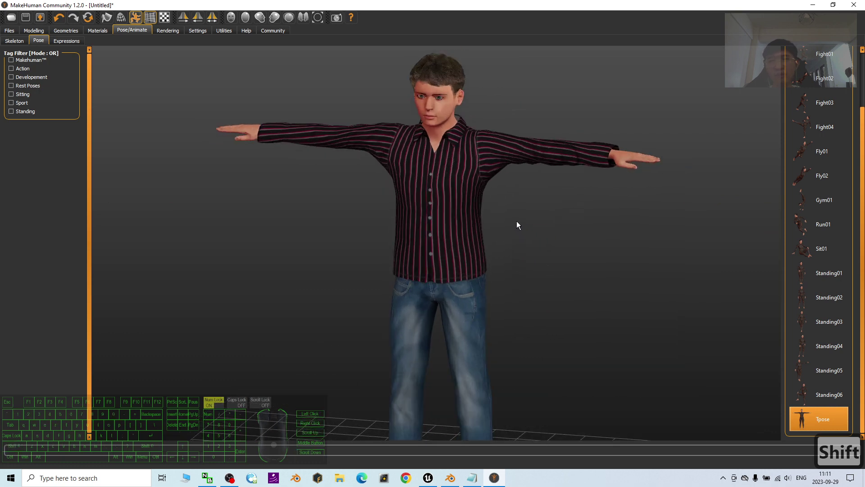
{"action": "left_click", "coordinate": [68, 41]}
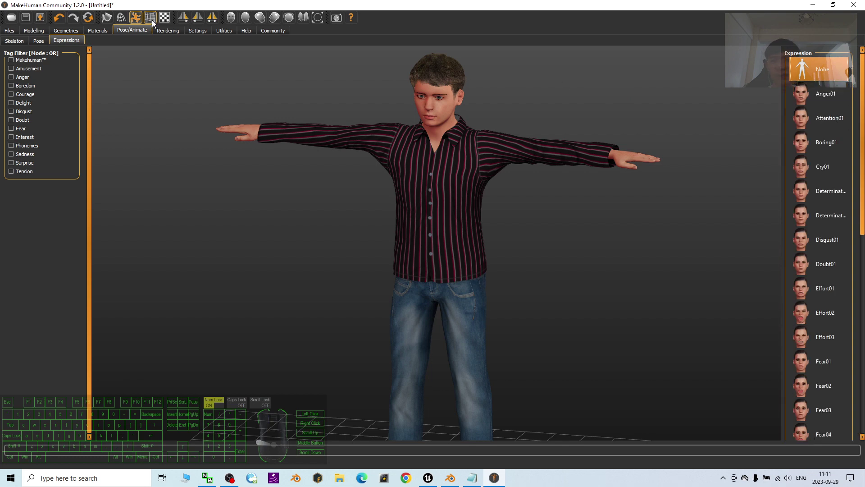
{"action": "left_click", "coordinate": [45, 40]}
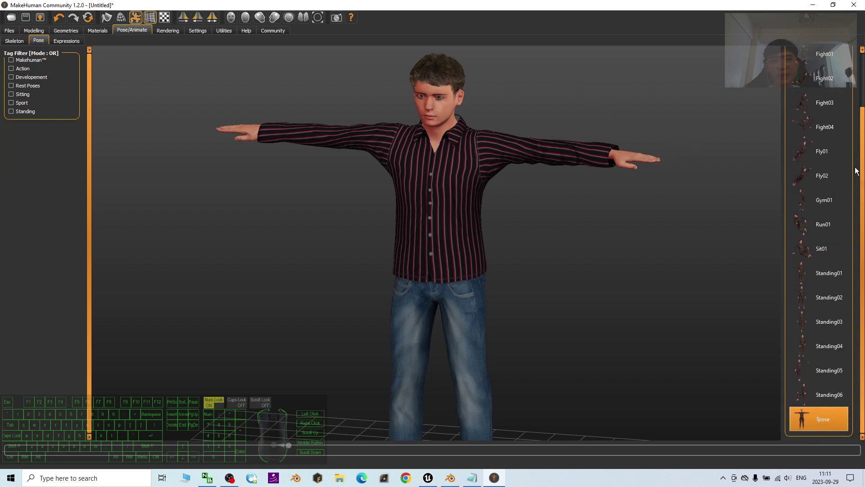
{"action": "scroll", "coordinate": [450, 109], "scroll_direction": "down", "scroll_amount": 3}
{"action": "scroll", "coordinate": [356, 93], "scroll_direction": "up", "scroll_amount": 4}
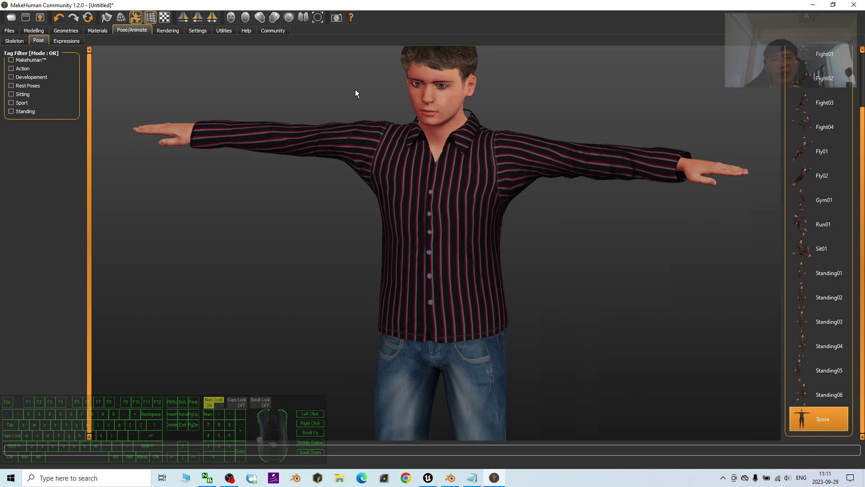
{"action": "left_click", "coordinate": [16, 41]}
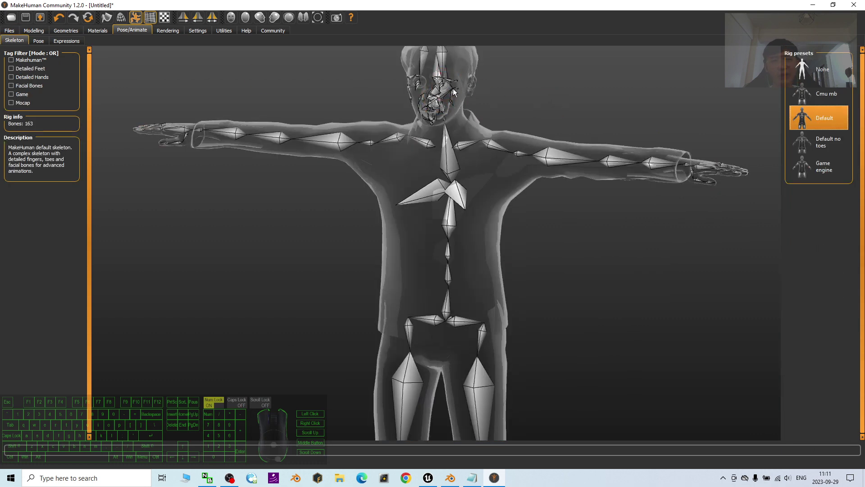
{"action": "left_click", "coordinate": [39, 40]}
{"action": "scroll", "coordinate": [504, 170], "scroll_direction": "down", "scroll_amount": 3}
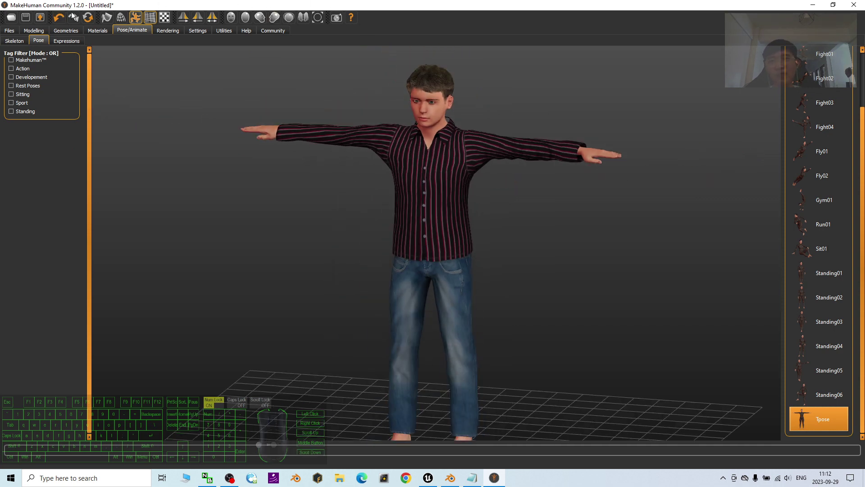
Start saving the model, create a new folder named Model02 on the Desktop and open it.
{"action": "left_click", "coordinate": [9, 30]}
{"action": "left_click", "coordinate": [31, 40]}
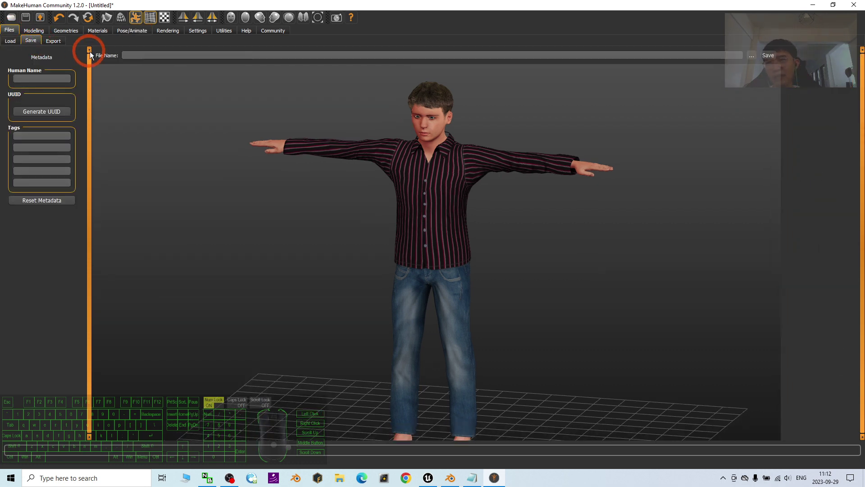
{"action": "left_click", "coordinate": [752, 55]}
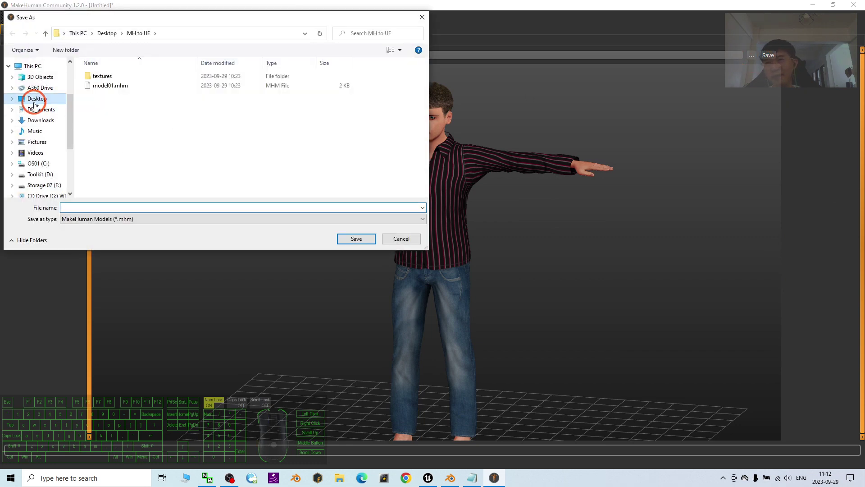
{"action": "left_click", "coordinate": [36, 104]}
{"action": "right_click", "coordinate": [116, 162]}
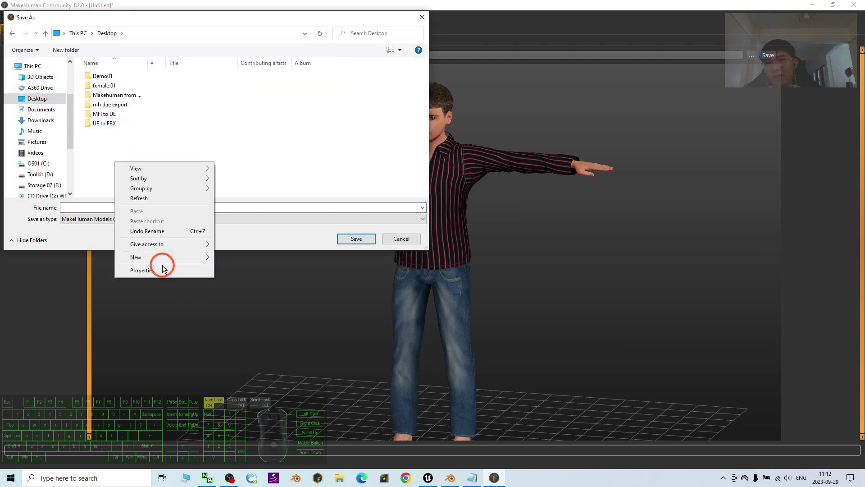
{"action": "mouse_move", "coordinate": [181, 257]}
{"action": "left_click", "coordinate": [253, 255]}
{"action": "type", "text": "Mo"}
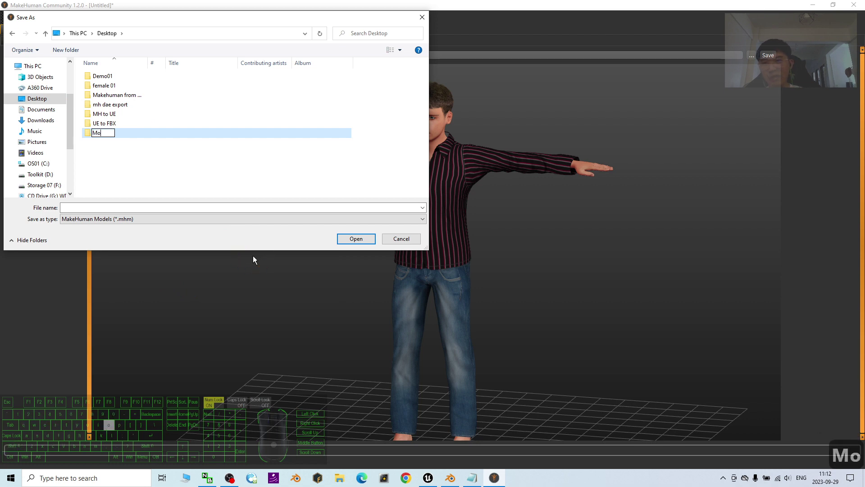
{"action": "type", "text": "del02"}
{"action": "key", "text": "Return"}
{"action": "key", "text": "Return"}
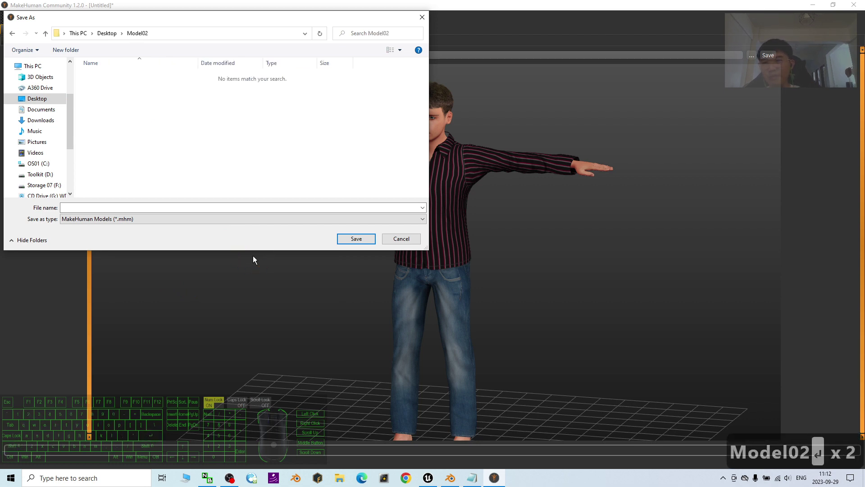
Save the character in the Model02 folder as a MakeHuman model named model02.
{"action": "left_click", "coordinate": [132, 208]}
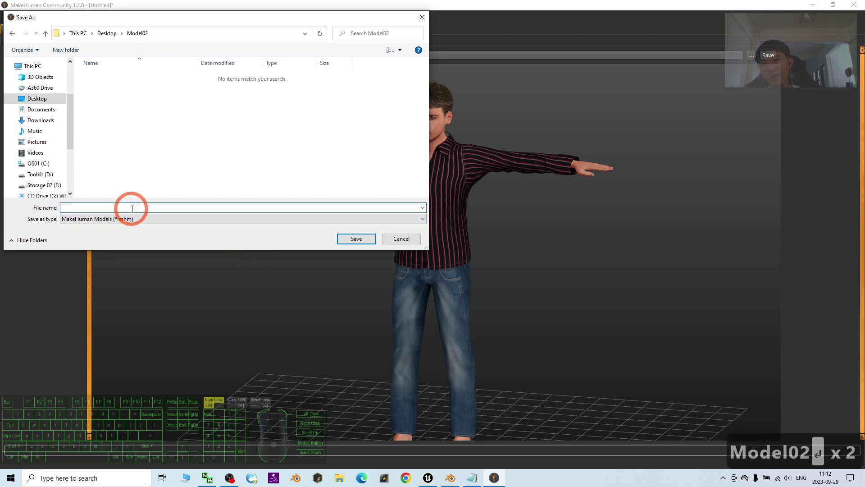
{"action": "type", "text": "model02"}
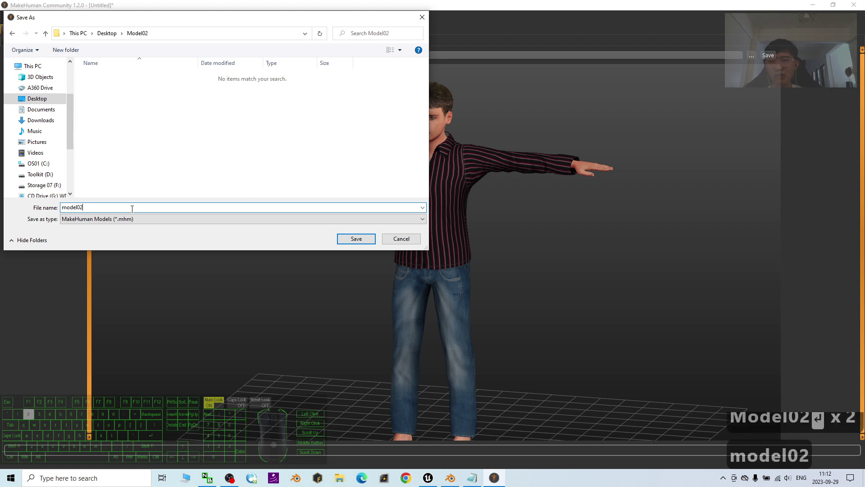
{"action": "key", "text": "Return"}
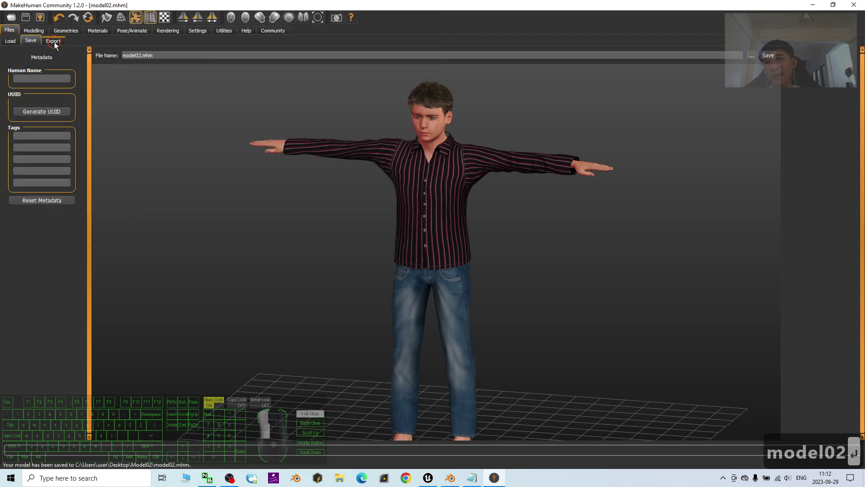
Set the export to the Filmbox (fbx) mesh format with meter as the scale unit.
{"action": "left_click", "coordinate": [54, 42]}
{"action": "left_click", "coordinate": [18, 69]}
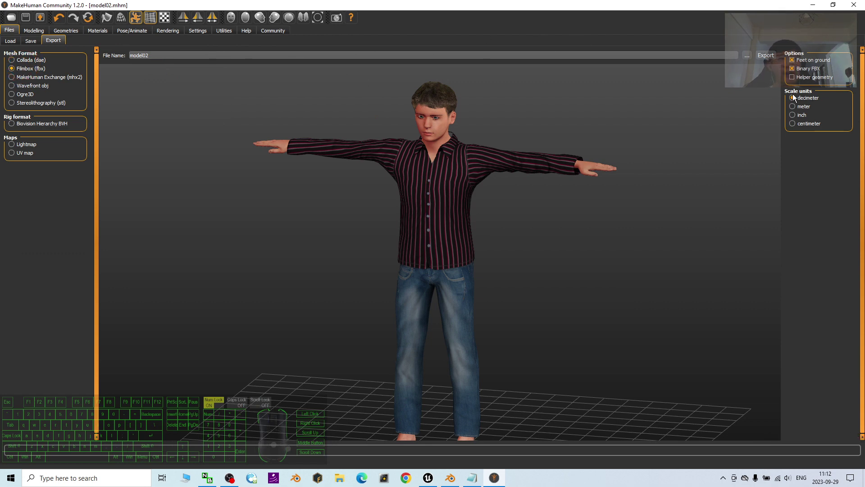
{"action": "left_click", "coordinate": [795, 107]}
Change the export file name to model02_meter.
{"action": "left_click", "coordinate": [188, 56]}
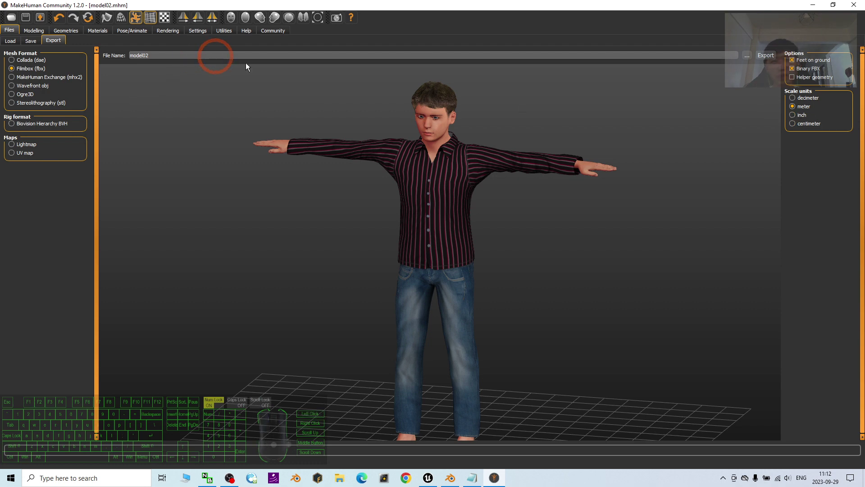
{"action": "left_click", "coordinate": [178, 55]}
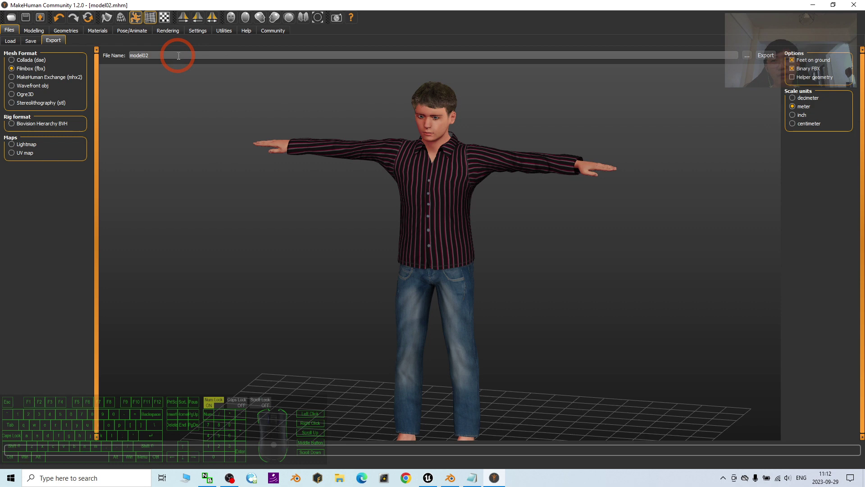
{"action": "type", "text": "_"}
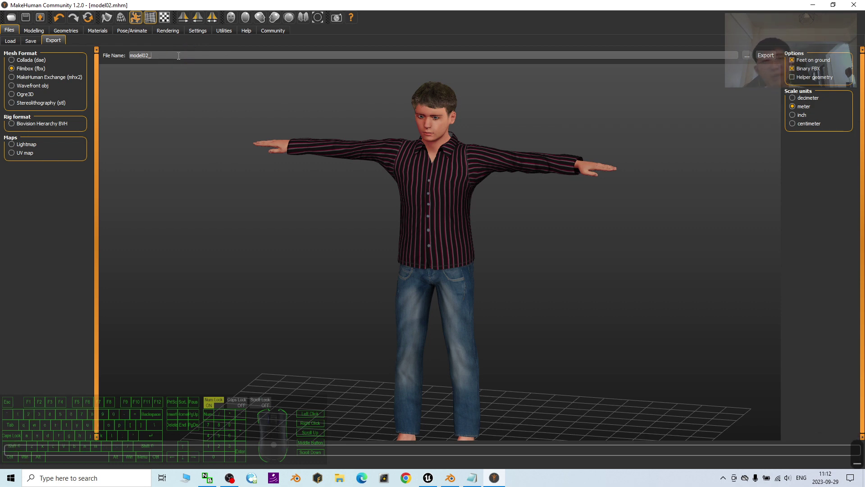
{"action": "key", "text": "BackSpace"}
{"action": "type", "text": "meter"}
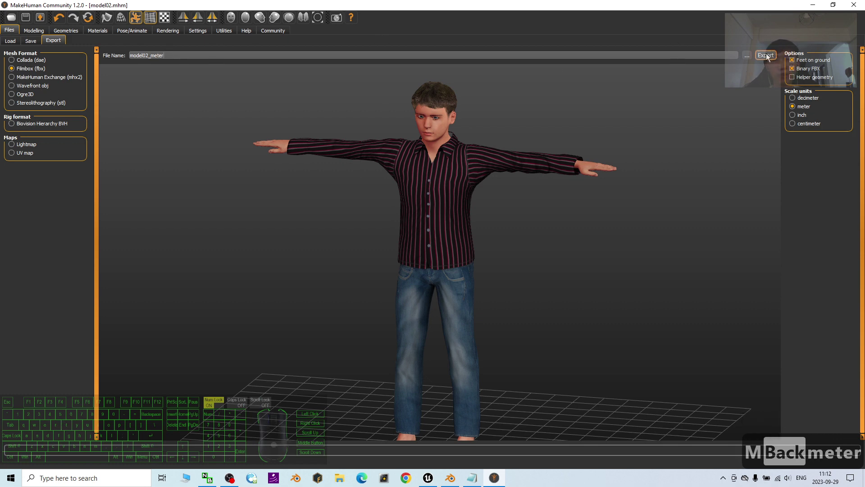
Export the character as the Filmbox file model02_meter into the Model02 folder on the Desktop.
{"action": "left_click", "coordinate": [744, 56]}
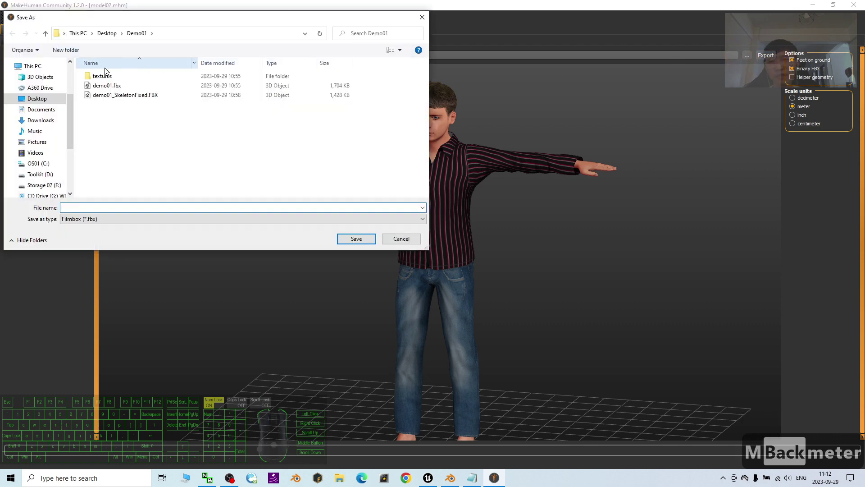
{"action": "left_click", "coordinate": [38, 97]}
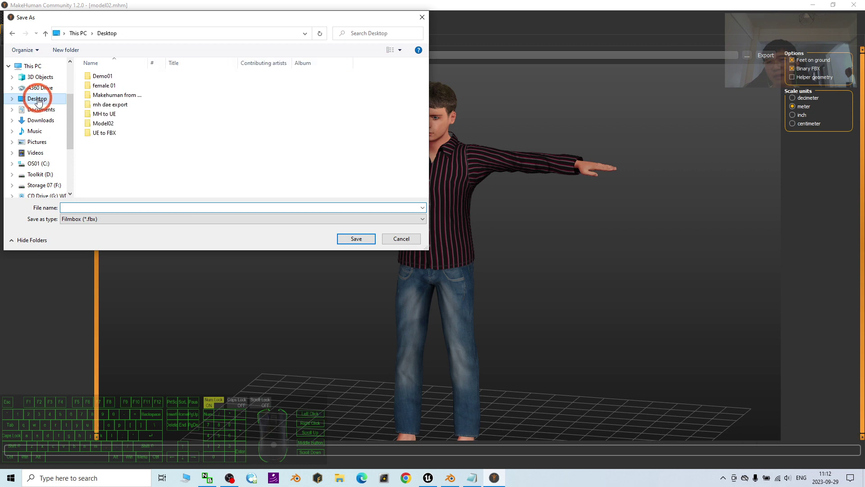
{"action": "double_click", "coordinate": [109, 123]}
{"action": "left_click", "coordinate": [96, 207]}
{"action": "left_click", "coordinate": [284, 208]}
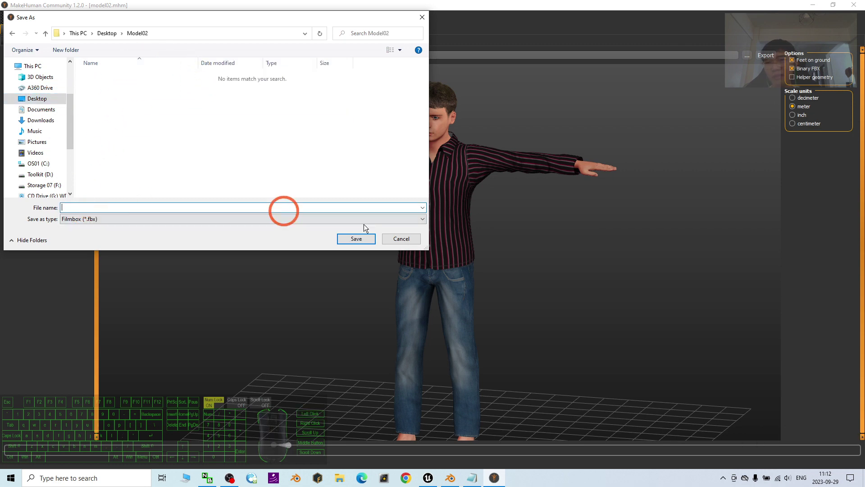
{"action": "left_click", "coordinate": [363, 239]}
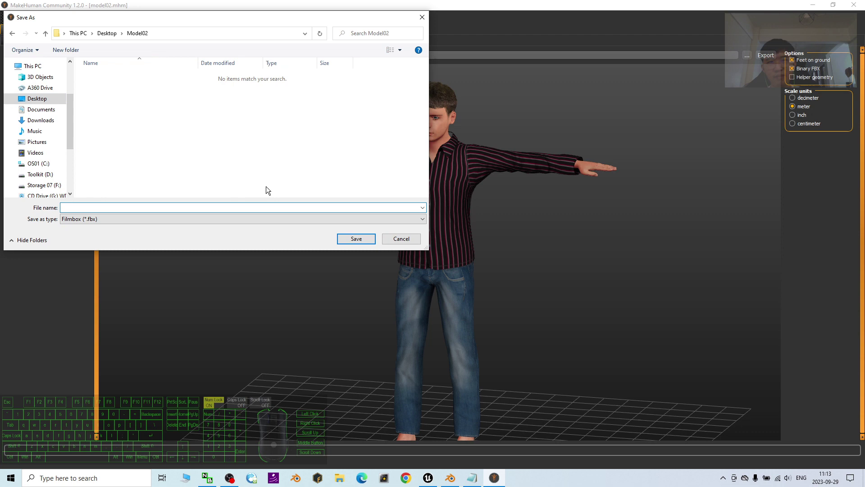
{"action": "left_click", "coordinate": [353, 239]}
{"action": "left_click", "coordinate": [141, 207]}
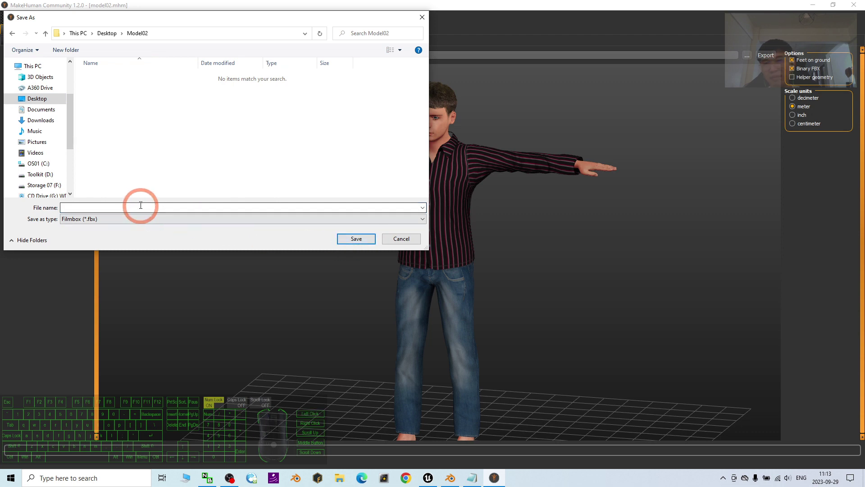
{"action": "type", "text": "model"}
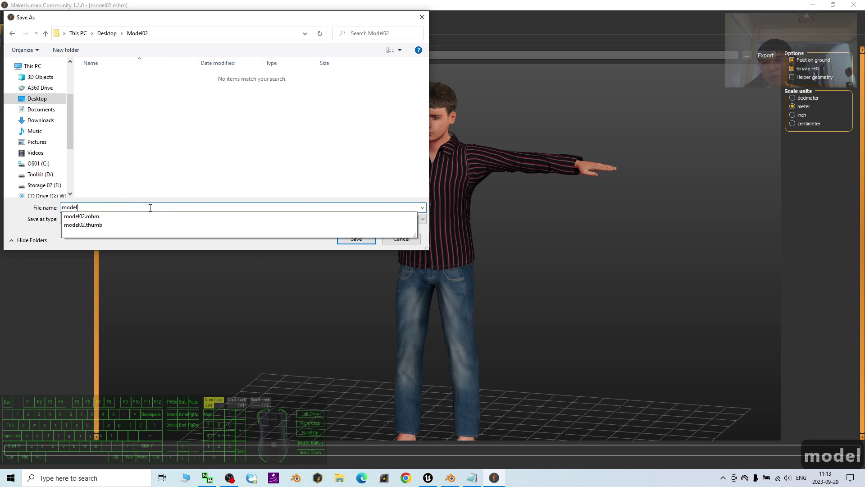
{"action": "type", "text": "02_"}
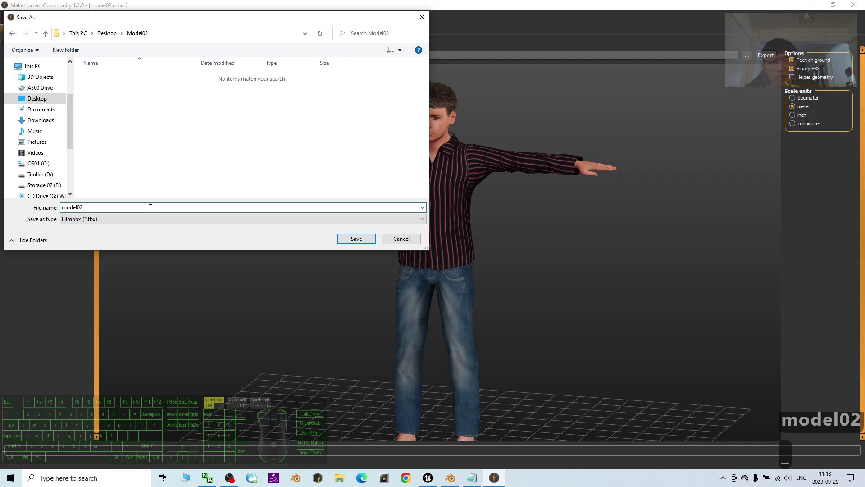
{"action": "type", "text": "meter"}
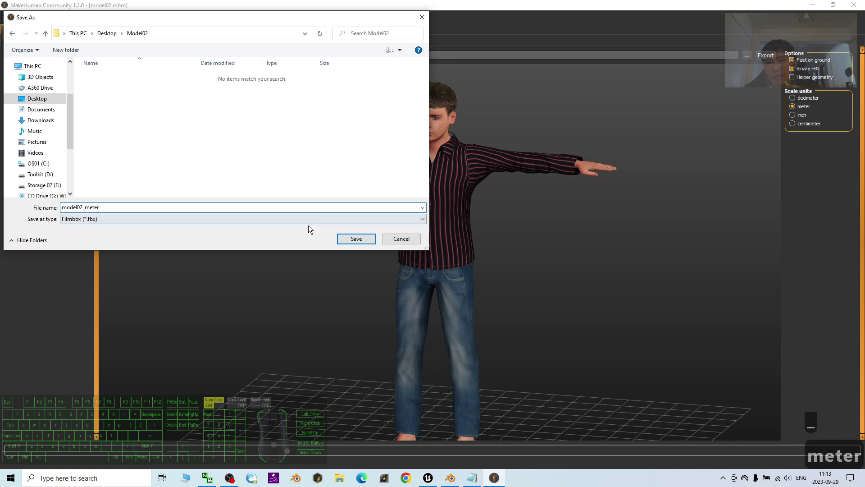
{"action": "left_click", "coordinate": [349, 238]}
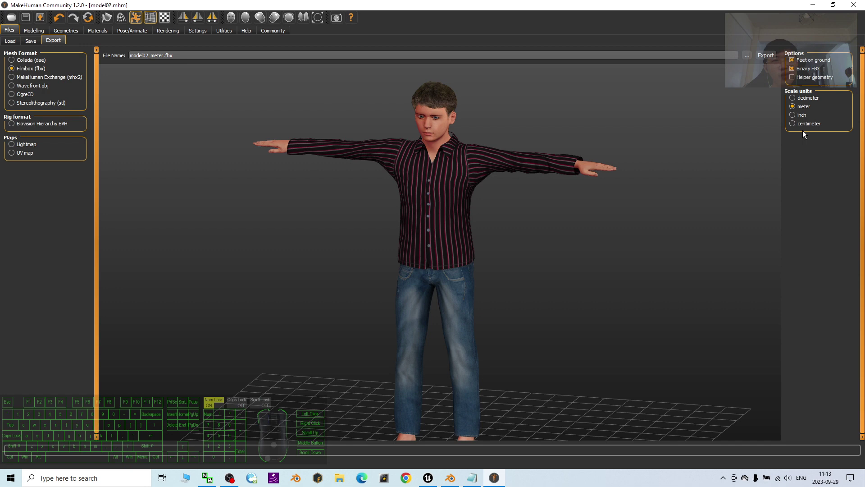
Set the export scale unit to decimeter and change the file name to model02_decimeter.
{"action": "left_click", "coordinate": [793, 97]}
{"action": "left_click", "coordinate": [155, 55]}
{"action": "left_click_drag", "start_coordinate": [153, 55], "coordinate": [245, 68]}
{"action": "type", "text": "decimeter"}
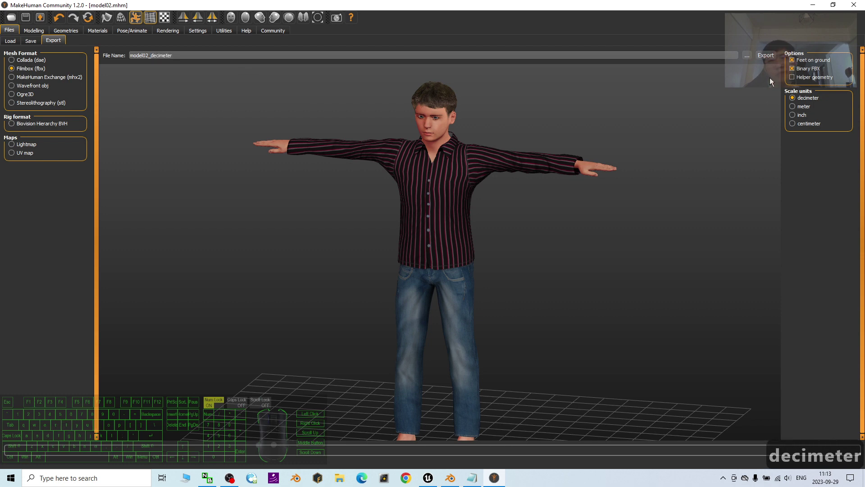
Export the character as the Filmbox file model02_decimeter into the Model02 folder.
{"action": "left_click", "coordinate": [750, 54]}
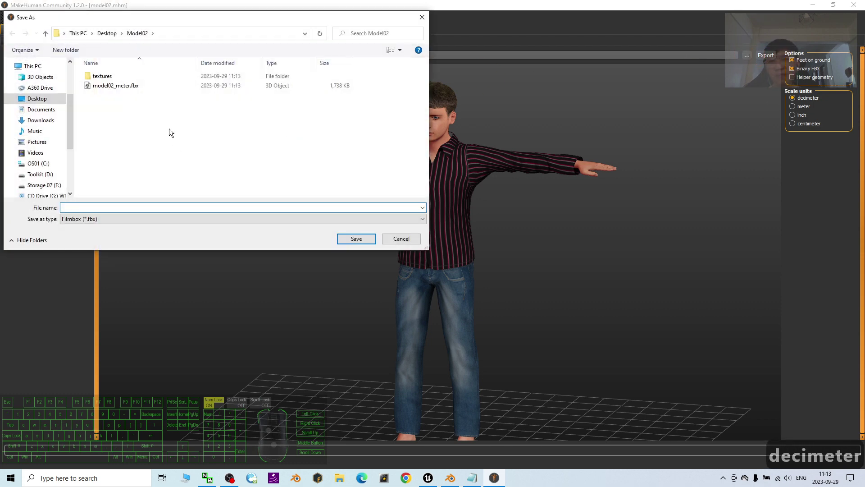
{"action": "left_click", "coordinate": [248, 207]}
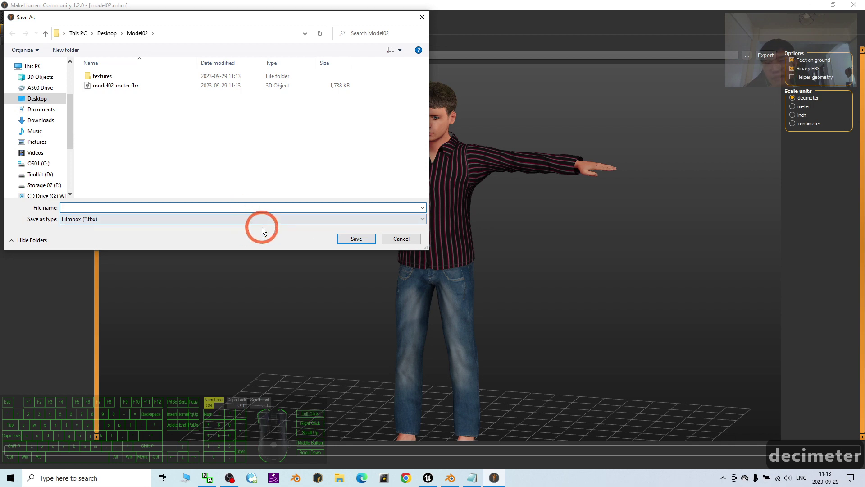
{"action": "type", "text": "model02_d"}
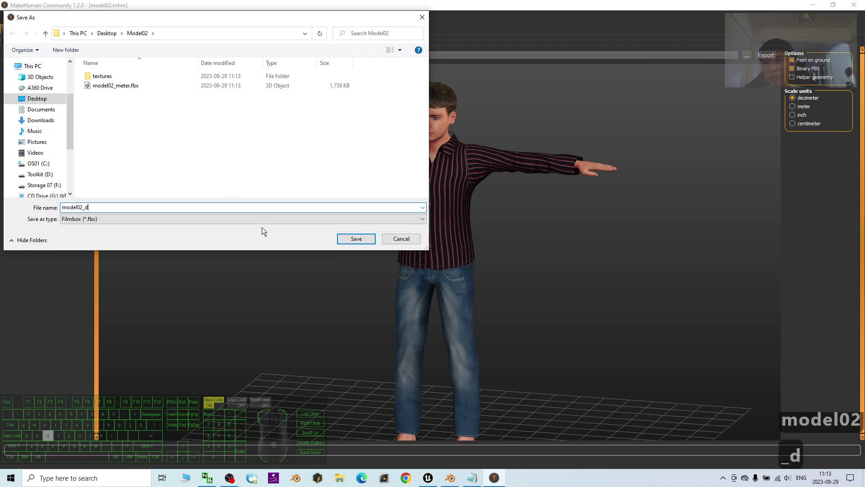
{"action": "type", "text": "ecimeter"}
{"action": "key", "text": "Return"}
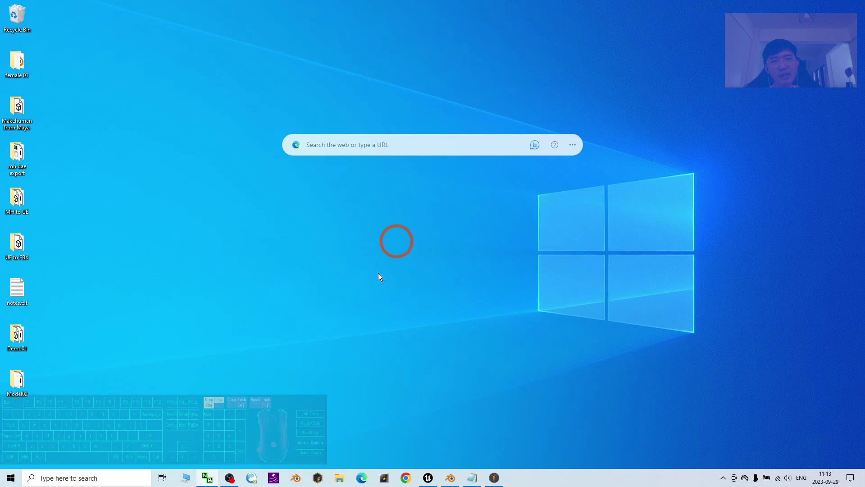
Switch to Blender and start a new file without saving the current scene.
{"action": "left_click", "coordinate": [477, 439]}
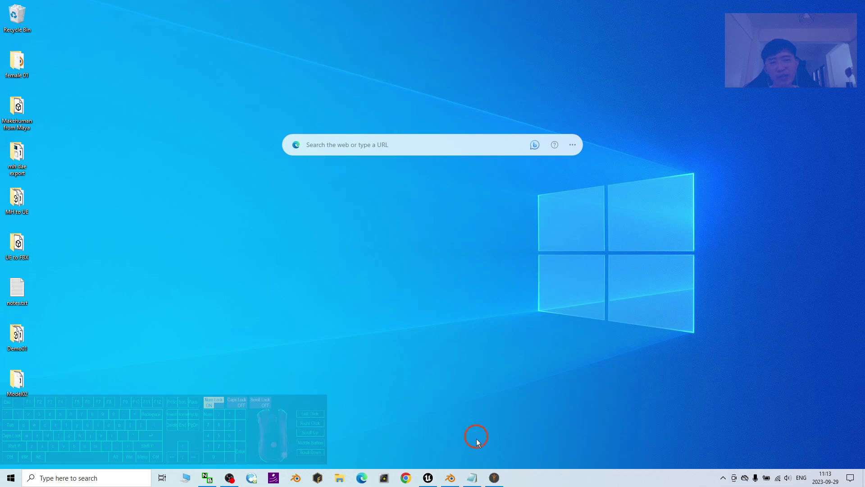
{"action": "left_click", "coordinate": [459, 479]}
{"action": "left_click", "coordinate": [180, 39]}
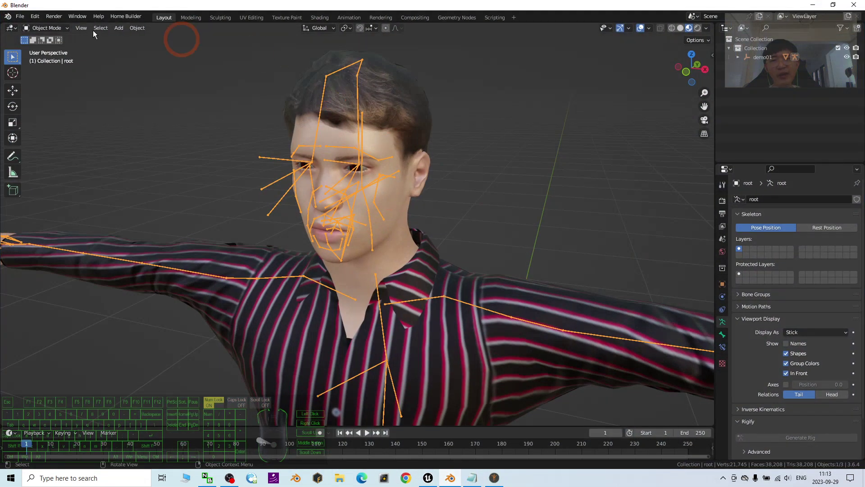
{"action": "left_click", "coordinate": [20, 16]}
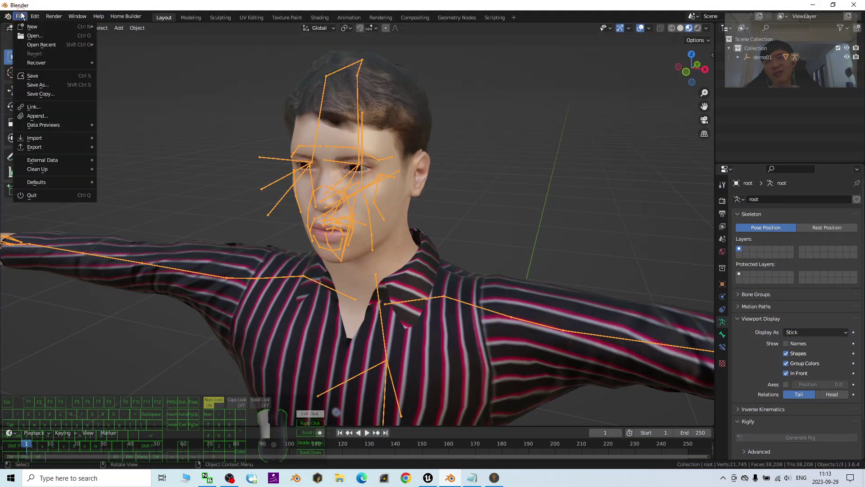
{"action": "mouse_move", "coordinate": [29, 26]}
{"action": "left_click", "coordinate": [158, 26]}
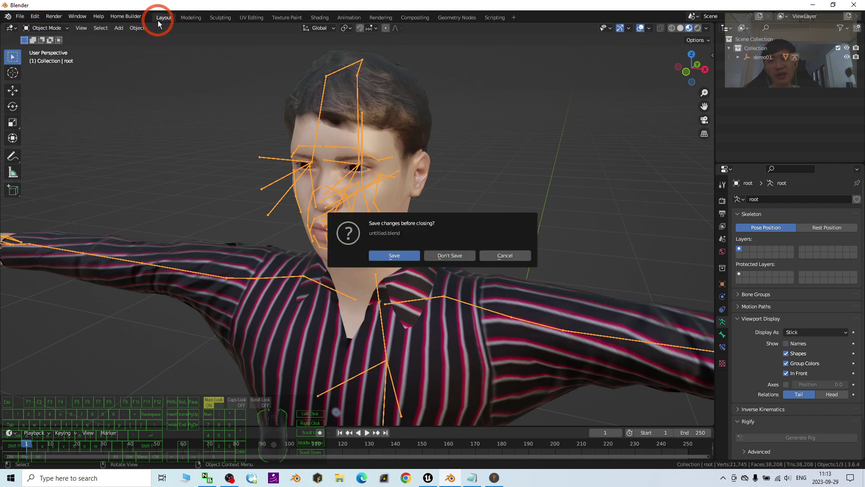
{"action": "left_click", "coordinate": [458, 254]}
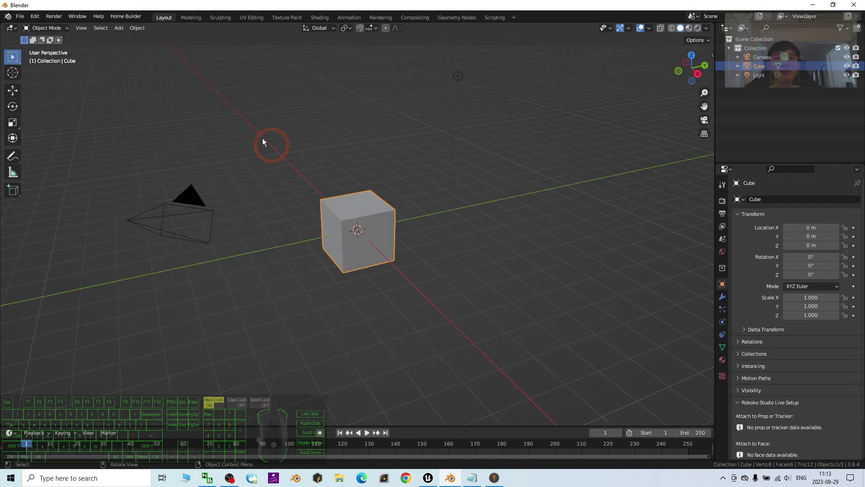
Delete all default objects from the new scene.
{"action": "left_click", "coordinate": [268, 158]}
{"action": "key", "text": "a"}
{"action": "key", "text": "Delete"}
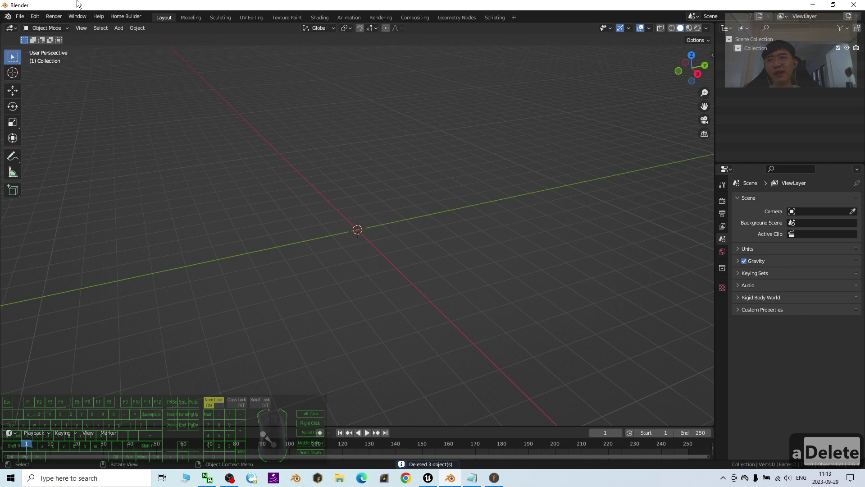
Import the FBX file model02_meter.fbx from the Model02 folder on the Desktop at scale 1.00.
{"action": "left_click", "coordinate": [20, 16]}
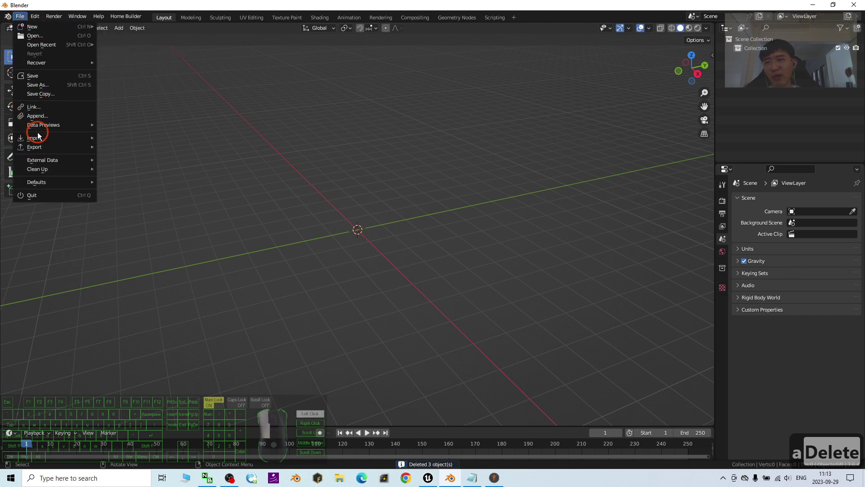
{"action": "mouse_move", "coordinate": [92, 138]}
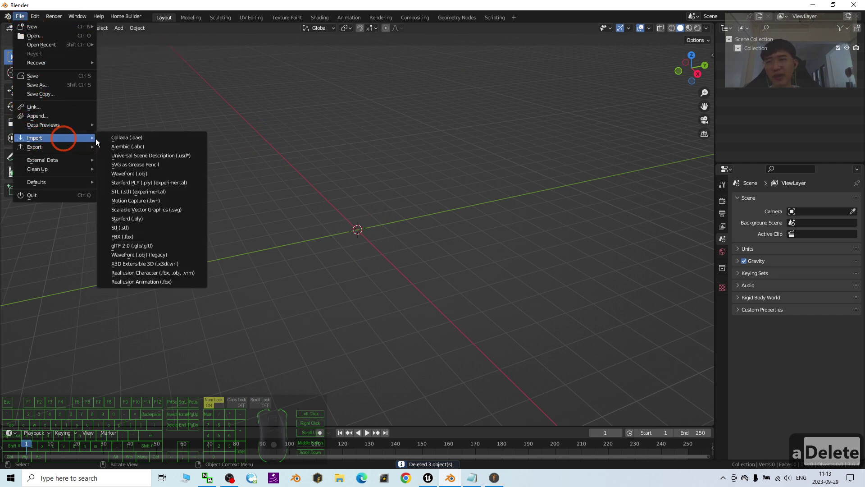
{"action": "left_click", "coordinate": [118, 235]}
{"action": "left_click", "coordinate": [216, 208]}
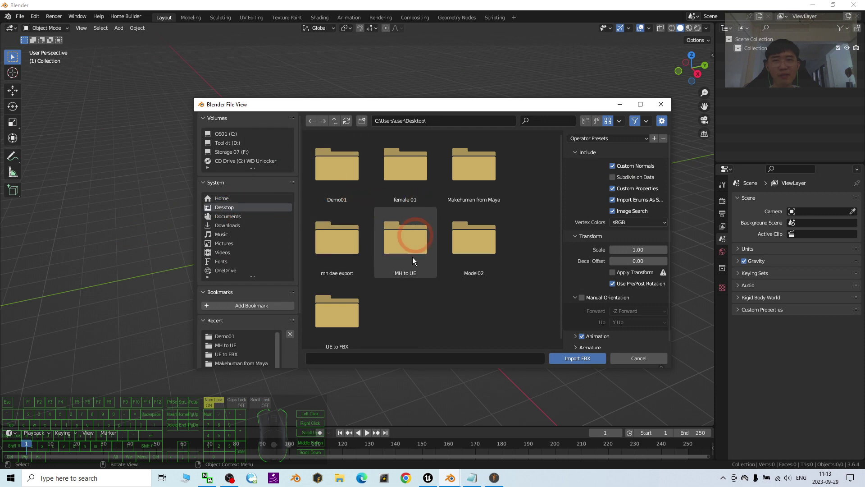
{"action": "left_click", "coordinate": [466, 245]}
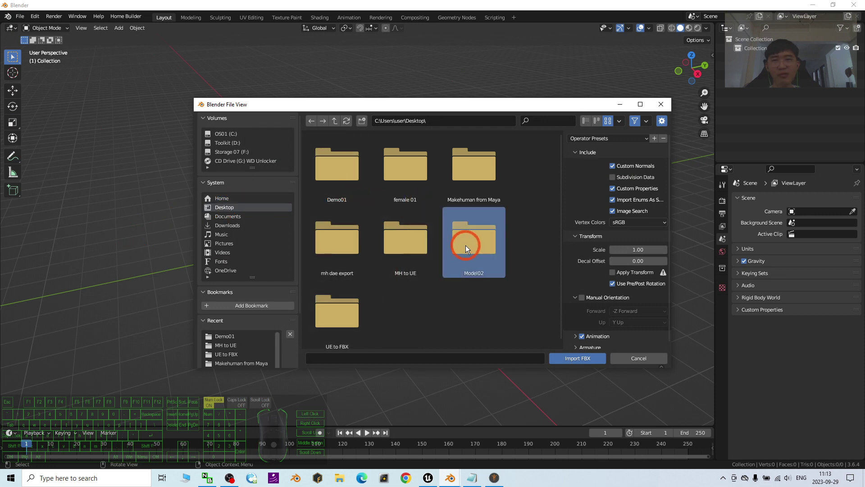
{"action": "left_click", "coordinate": [485, 239]}
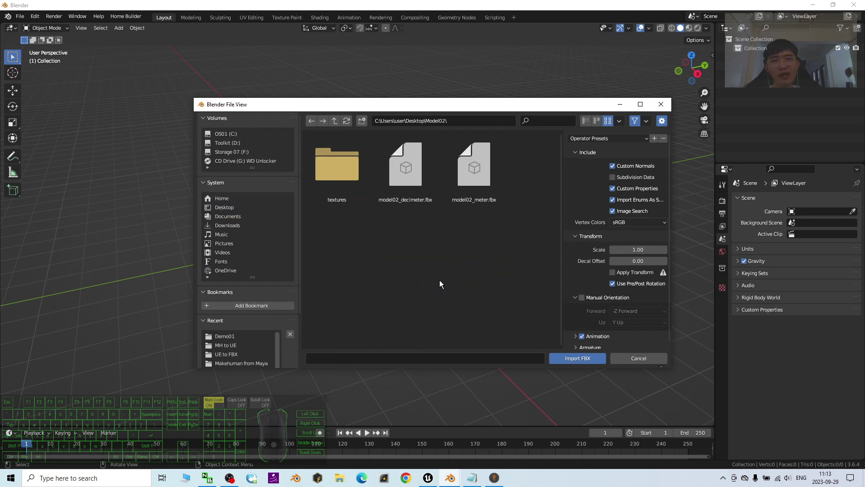
{"action": "double_click", "coordinate": [470, 179]}
{"action": "left_click", "coordinate": [354, 250]}
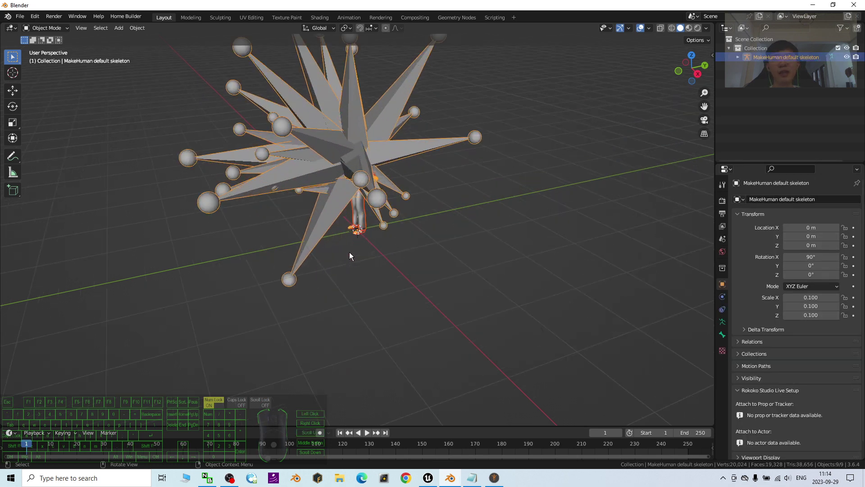
Change the viewport shading to Material Preview to display the imported character's textures.
{"action": "scroll", "coordinate": [410, 159], "scroll_direction": "up", "scroll_amount": 6}
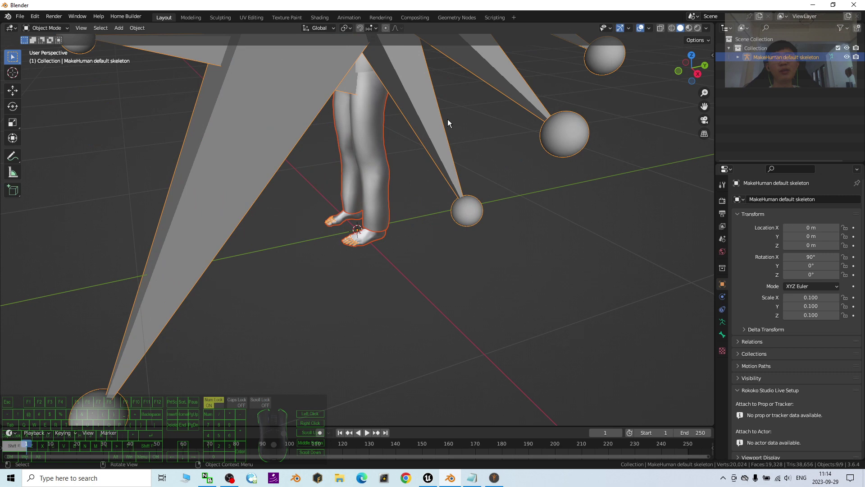
{"action": "middle_click_drag", "start_coordinate": [448, 119], "coordinate": [435, 218], "text": "shift"}
{"action": "left_click", "coordinate": [689, 28]}
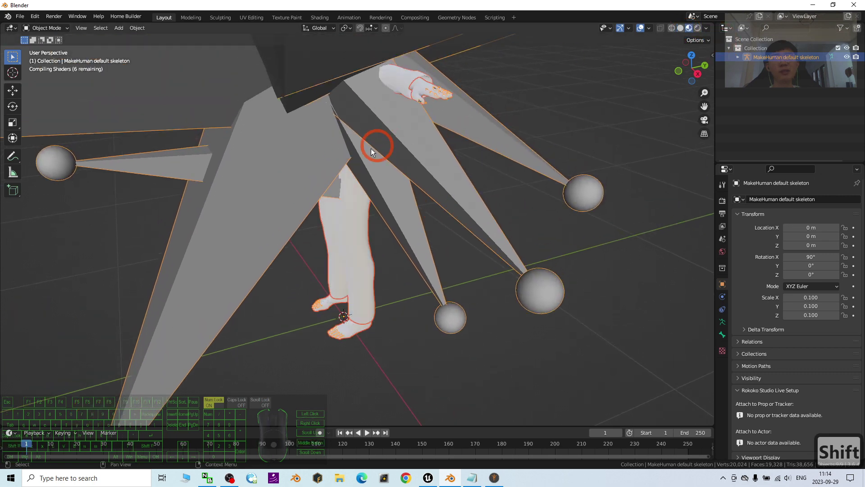
Examine the size of the imported meter-scale character's skeleton against its body mesh.
{"action": "scroll", "coordinate": [408, 158], "scroll_direction": "down", "scroll_amount": 2}
{"action": "left_click", "coordinate": [401, 174]}
{"action": "left_click", "coordinate": [401, 175]}
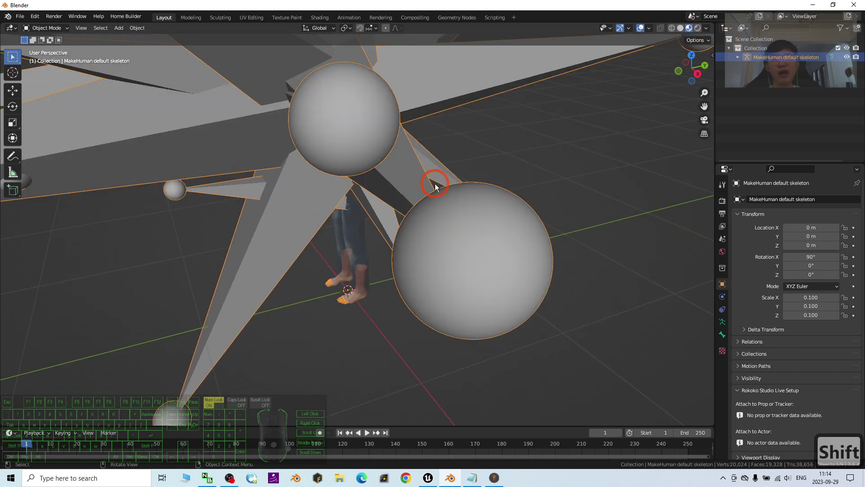
{"action": "scroll", "coordinate": [454, 239], "scroll_direction": "down", "scroll_amount": 4}
{"action": "middle_click_drag", "start_coordinate": [456, 245], "coordinate": [374, 148]}
{"action": "scroll", "coordinate": [358, 176], "scroll_direction": "up", "scroll_amount": 5}
{"action": "left_click", "coordinate": [359, 175]}
{"action": "scroll", "coordinate": [362, 200], "scroll_direction": "down", "scroll_amount": 1}
{"action": "middle_click_drag", "start_coordinate": [364, 201], "coordinate": [388, 167]}
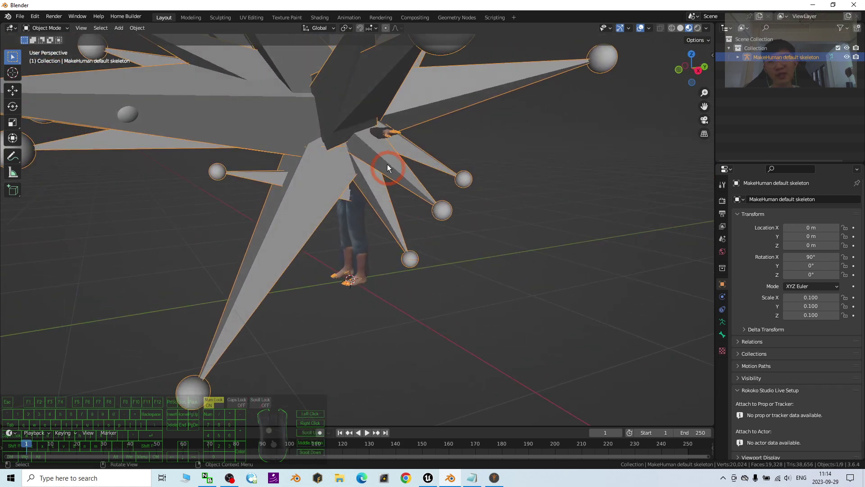
Switch to Unreal Editor, close MyProject11 without saving its content, and relaunch the editor to its project browser.
{"action": "left_click", "coordinate": [428, 478]}
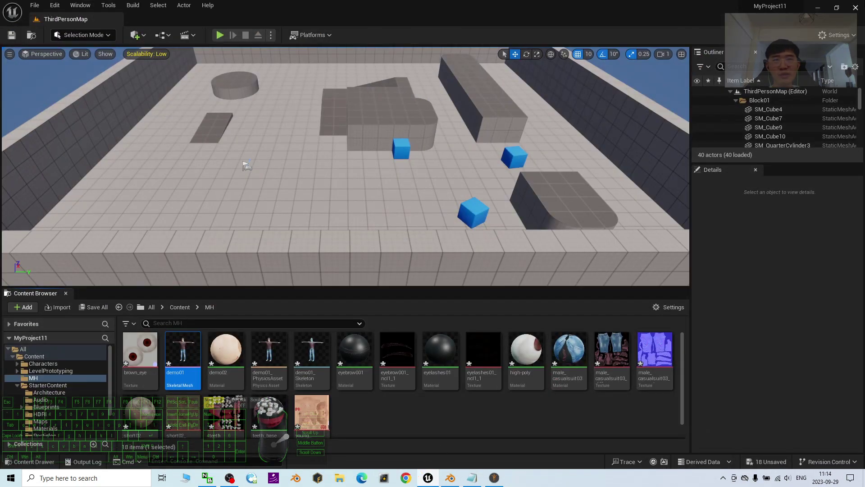
{"action": "left_click", "coordinate": [856, 8]}
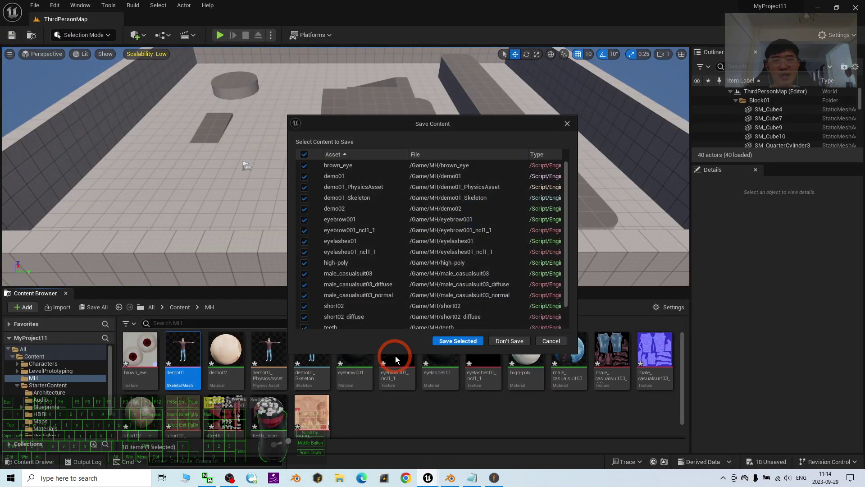
{"action": "left_click", "coordinate": [507, 341]}
{"action": "left_click", "coordinate": [429, 478]}
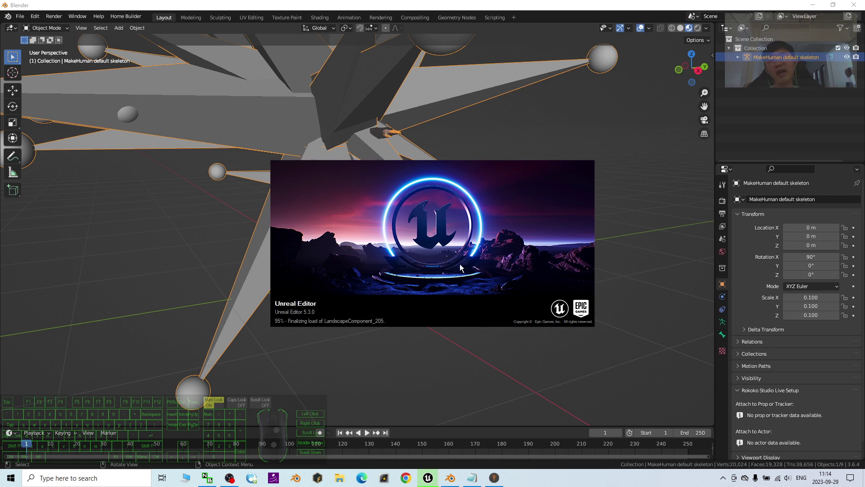
{"action": "left_click", "coordinate": [494, 224]}
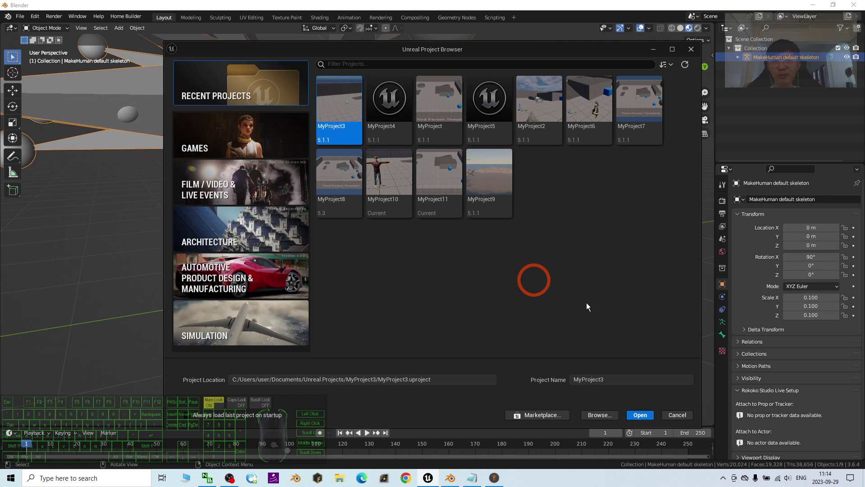
Switch back to Blender and import model02_decimeter.fbx from the Model02 folder into the same scene.
{"action": "left_click", "coordinate": [65, 6]}
{"action": "left_click", "coordinate": [322, 63]}
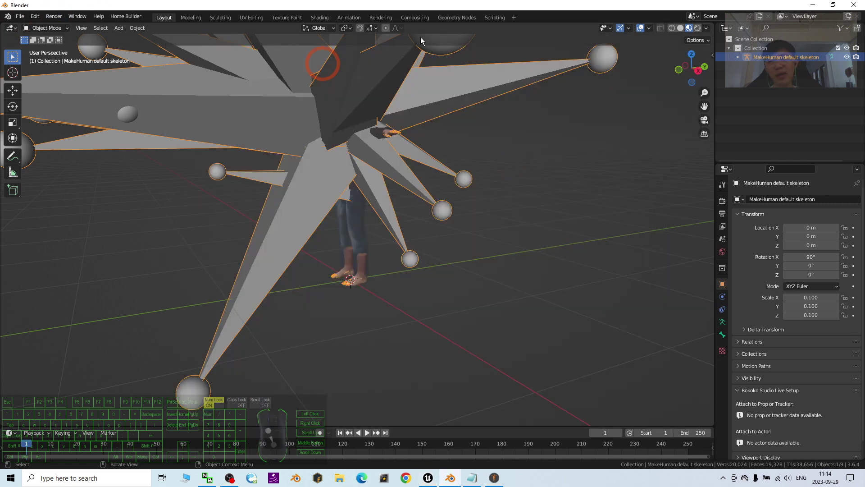
{"action": "left_click", "coordinate": [19, 16]}
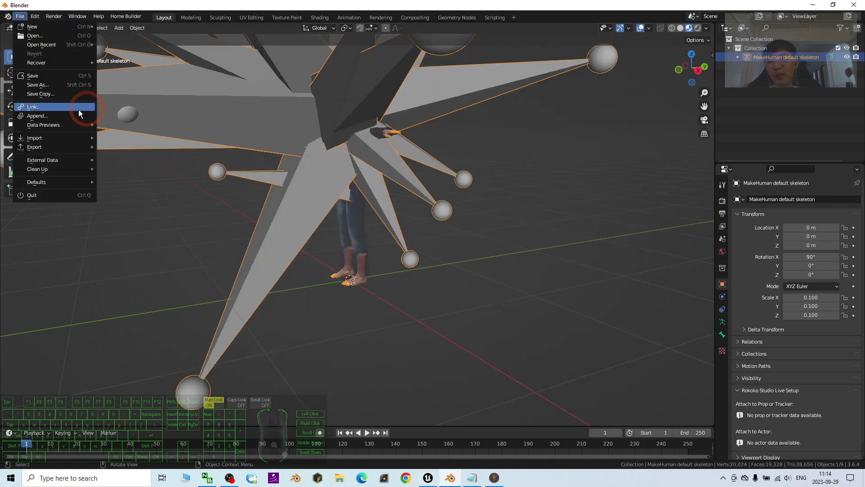
{"action": "left_click", "coordinate": [43, 140]}
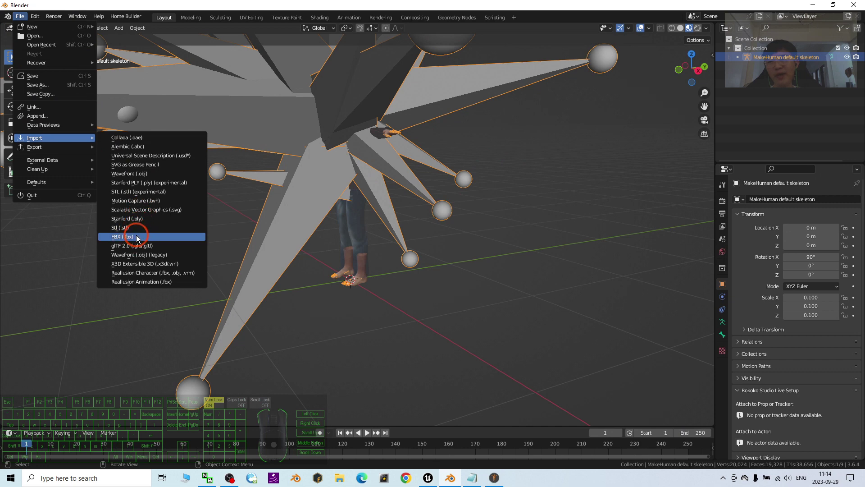
{"action": "left_click", "coordinate": [122, 237]}
{"action": "double_click", "coordinate": [418, 178]}
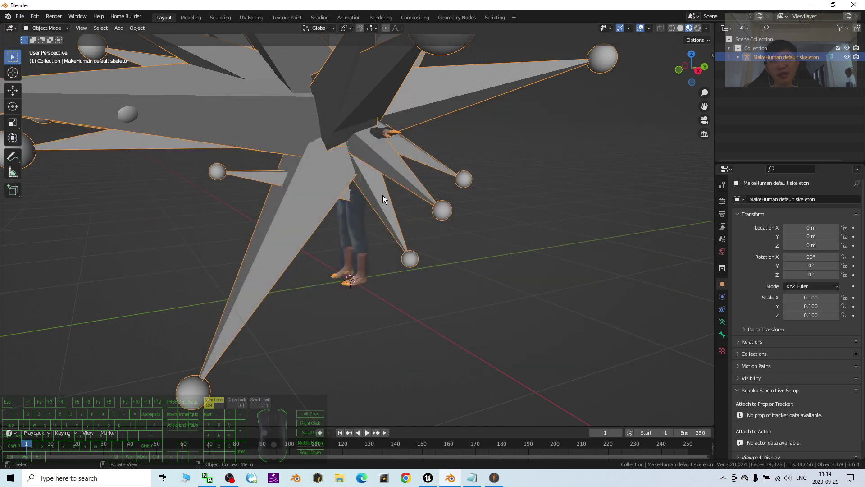
Compare the two imported characters and delete them both from the scene.
{"action": "scroll", "coordinate": [448, 204], "scroll_direction": "down", "scroll_amount": 10}
{"action": "scroll", "coordinate": [435, 202], "scroll_direction": "down", "scroll_amount": 6}
{"action": "scroll", "coordinate": [389, 134], "scroll_direction": "up", "scroll_amount": 14}
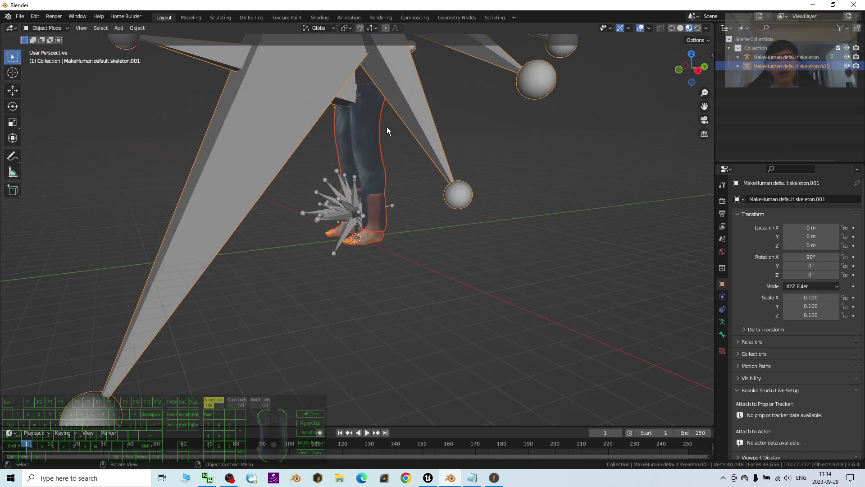
{"action": "scroll", "coordinate": [396, 114], "scroll_direction": "down", "scroll_amount": 11}
{"action": "scroll", "coordinate": [404, 87], "scroll_direction": "down", "scroll_amount": 5}
{"action": "scroll", "coordinate": [405, 159], "scroll_direction": "up", "scroll_amount": 7}
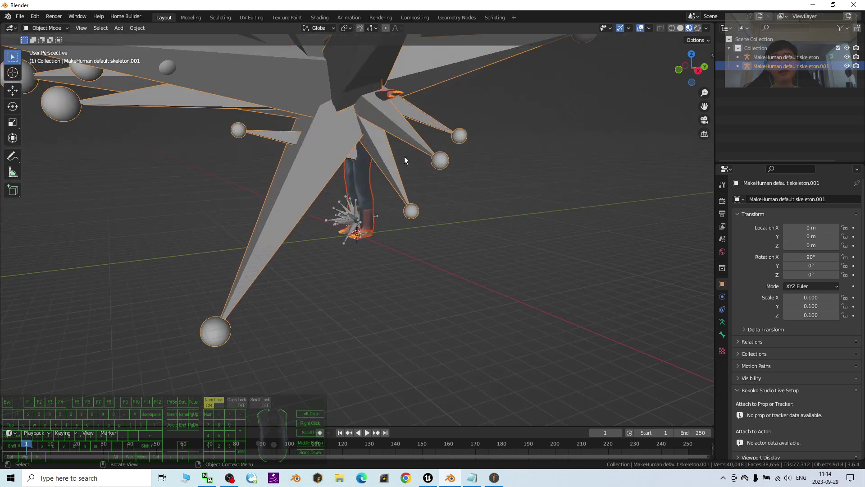
{"action": "left_click", "coordinate": [408, 302]}
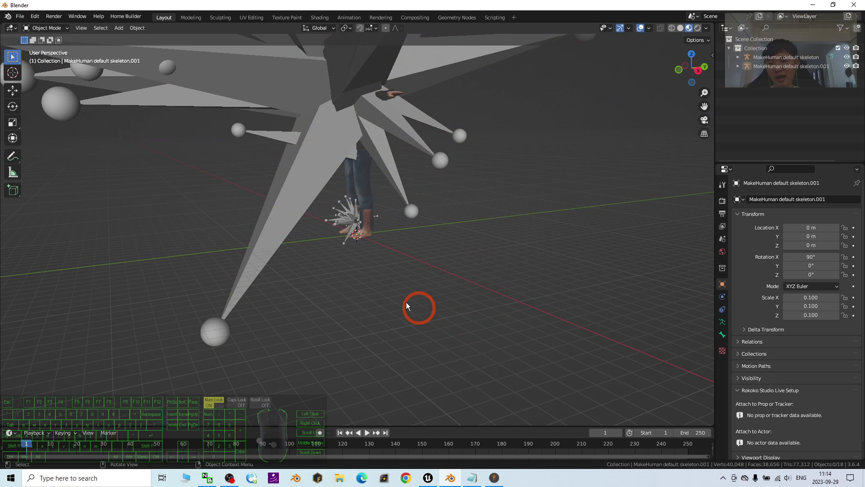
{"action": "key", "text": "a"}
{"action": "key", "text": "Delete"}
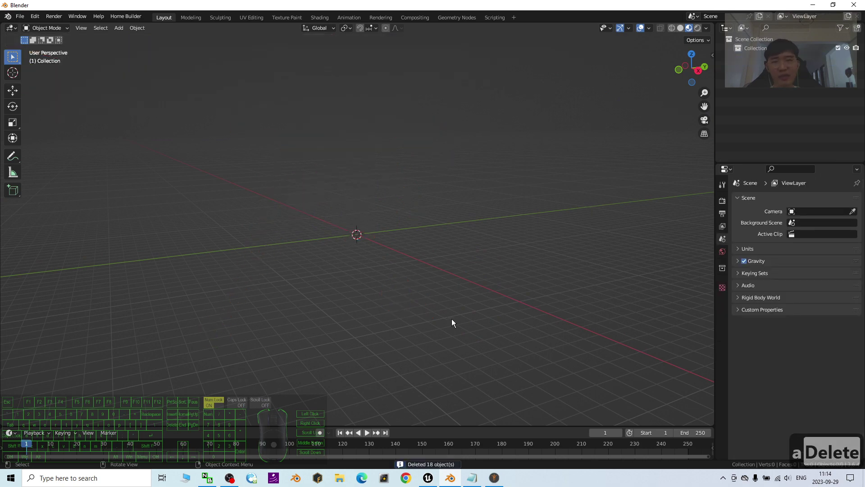
Switch to the Unreal Project Browser and create the game project MyProject12 from the Third Person template with Starter Content.
{"action": "left_click", "coordinate": [824, 3]}
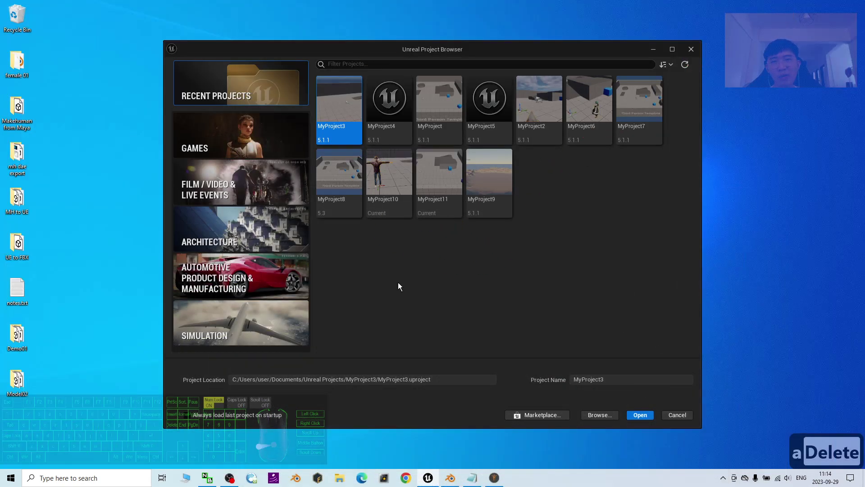
{"action": "left_click", "coordinate": [253, 136]}
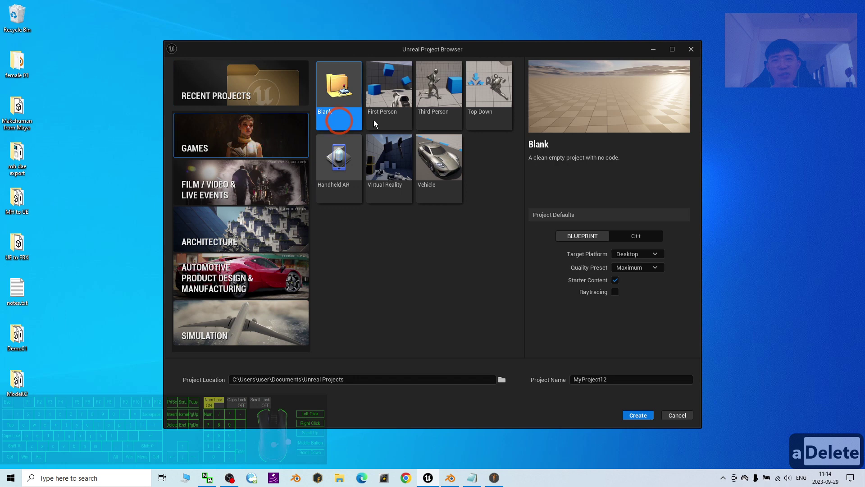
{"action": "left_click", "coordinate": [442, 85]}
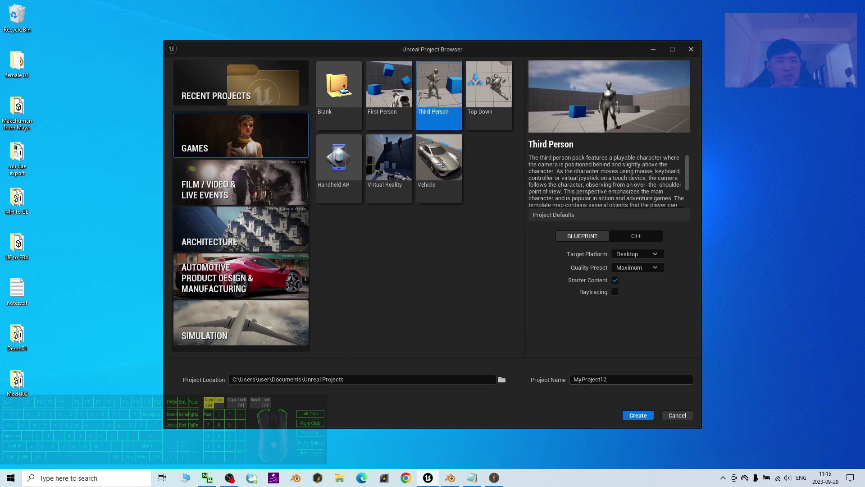
{"action": "left_click", "coordinate": [638, 415]}
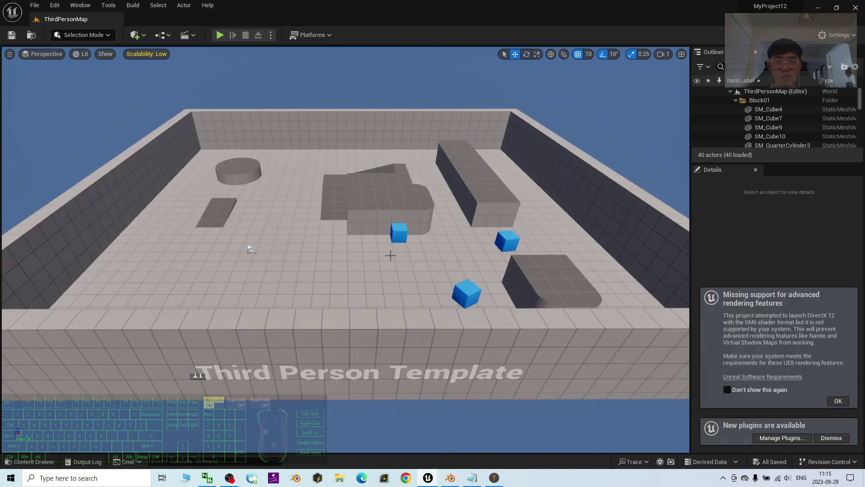
{"action": "left_click", "coordinate": [500, 475]}
{"action": "left_click", "coordinate": [499, 475]}
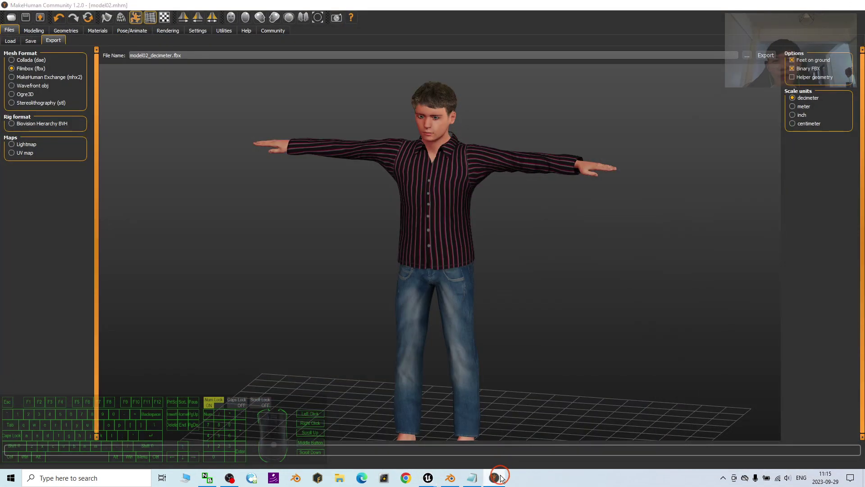
{"action": "scroll", "coordinate": [362, 238], "scroll_direction": "up", "scroll_amount": 5}
{"action": "scroll", "coordinate": [369, 250], "scroll_direction": "down", "scroll_amount": 2}
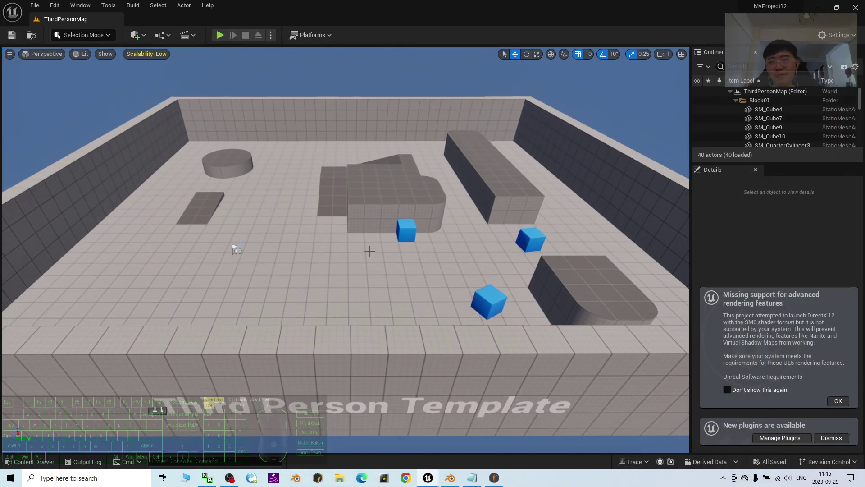
Switch to the MyProject12 Unreal Editor, open Content Browser 1 and dock it beneath the level viewport.
{"action": "left_click", "coordinate": [80, 4]}
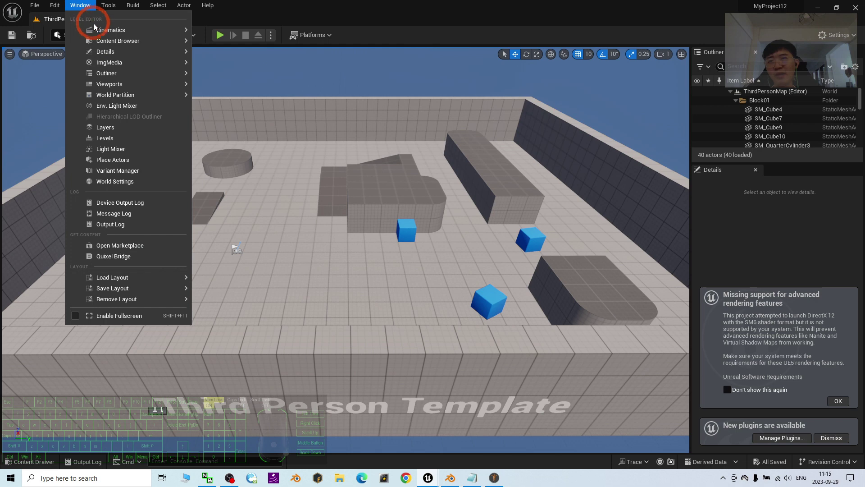
{"action": "mouse_move", "coordinate": [112, 41]}
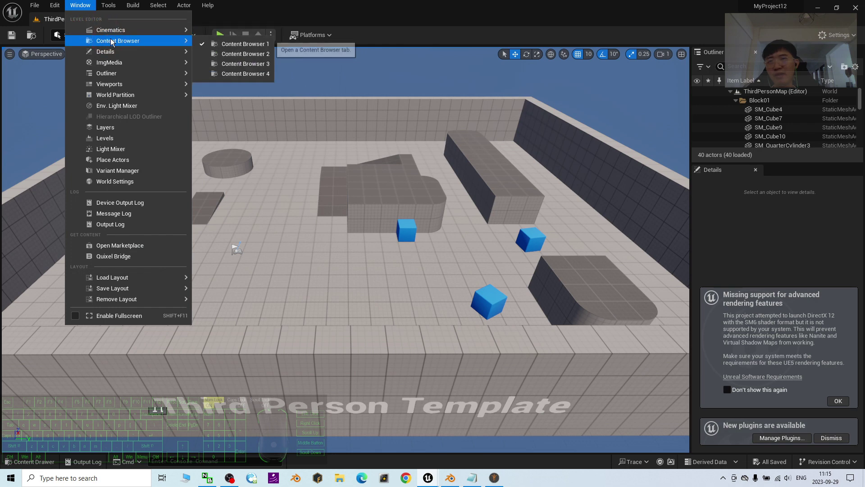
{"action": "left_click", "coordinate": [251, 44]}
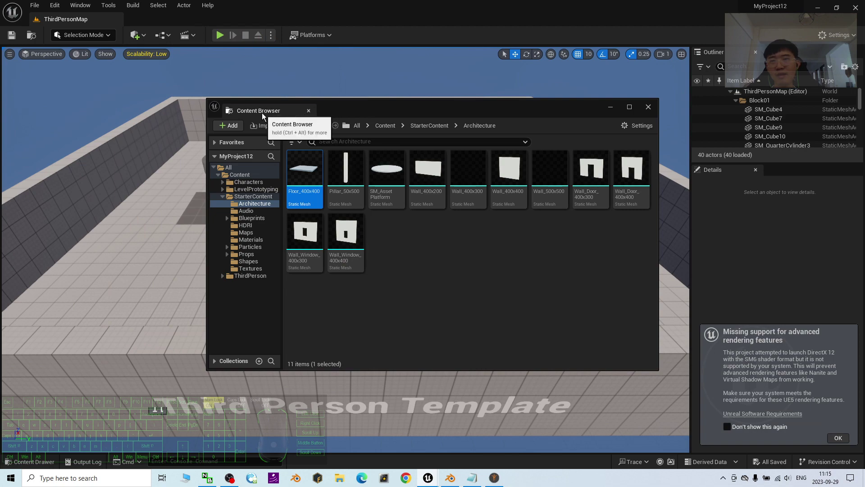
{"action": "left_click_drag", "start_coordinate": [288, 113], "coordinate": [92, 396]}
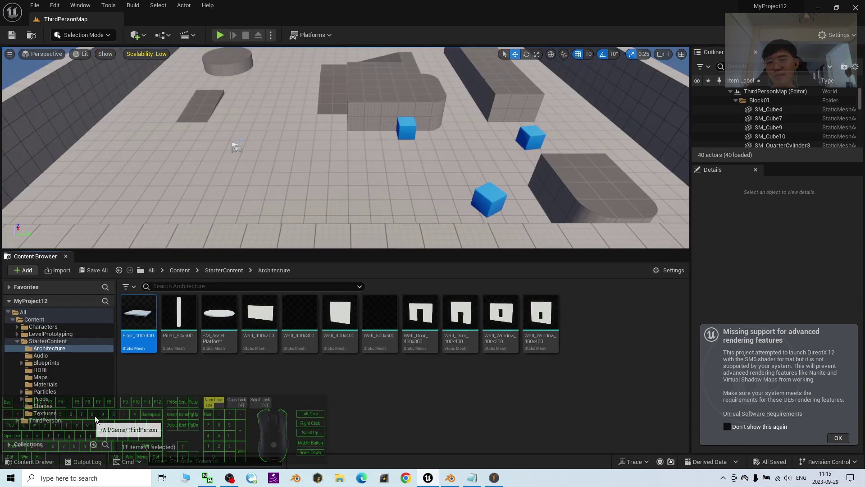
Create a folder named MH in the project's Content folder and open it.
{"action": "left_click", "coordinate": [180, 270]}
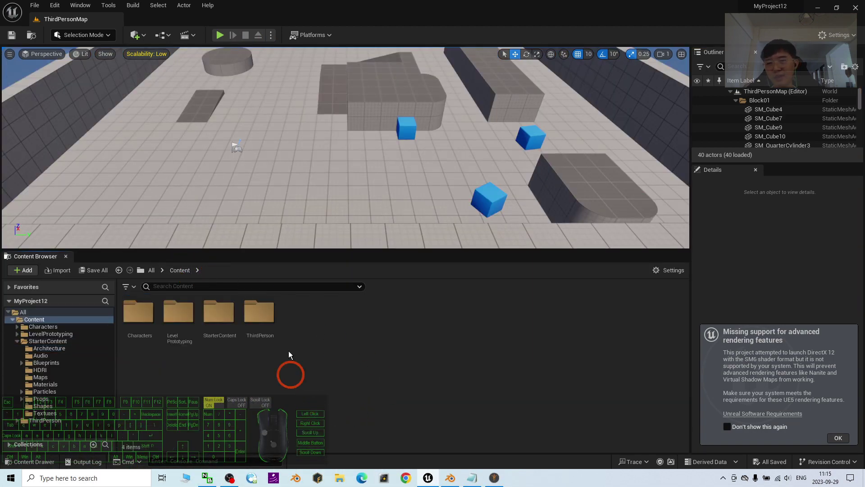
{"action": "right_click", "coordinate": [304, 361]}
{"action": "left_click", "coordinate": [347, 76]}
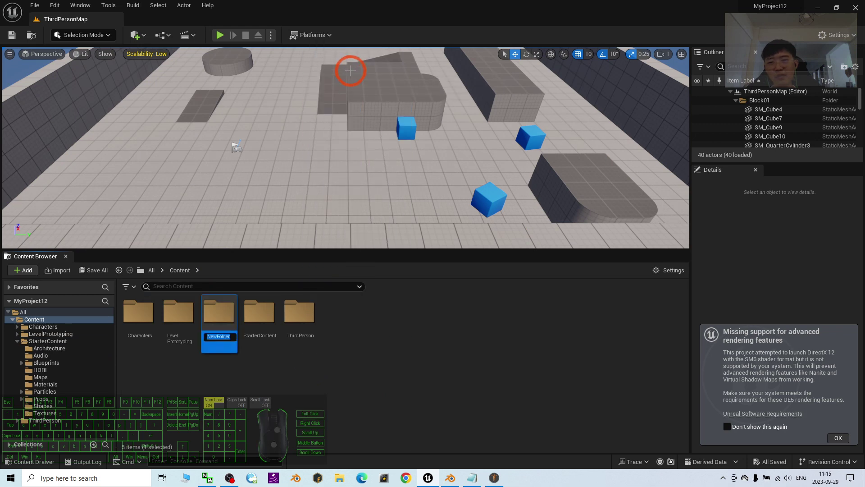
{"action": "type", "text": "MH"}
{"action": "key", "text": "Return"}
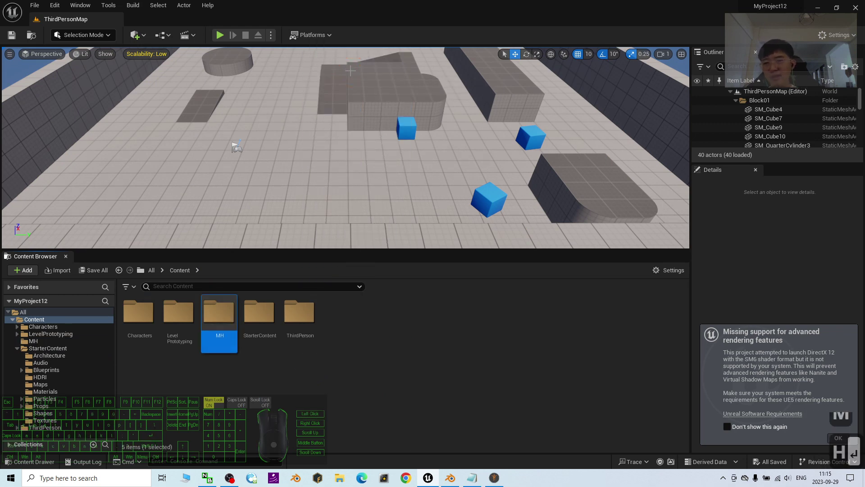
{"action": "key", "text": "Return"}
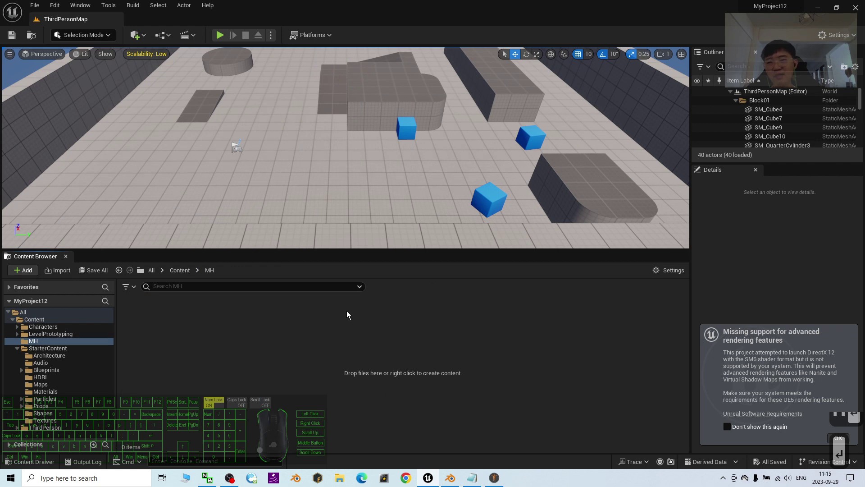
Restore the editor to a smaller window and open the desktop's Model02 folder beside it with model02_decimeter.fbx selected.
{"action": "left_click_drag", "start_coordinate": [435, 6], "coordinate": [378, 50]}
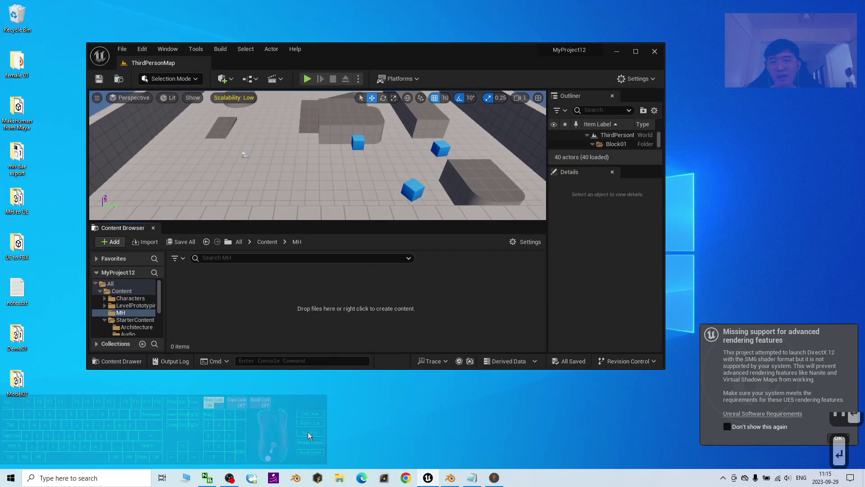
{"action": "left_click", "coordinate": [340, 478]}
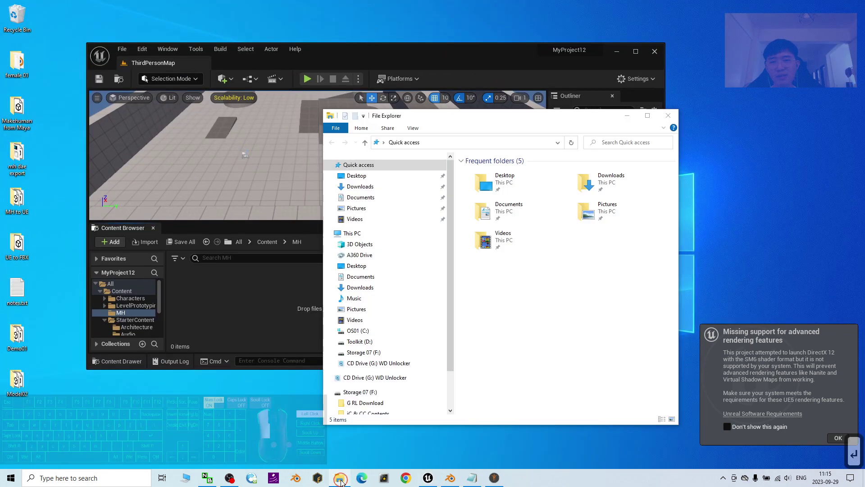
{"action": "left_click", "coordinate": [341, 482]}
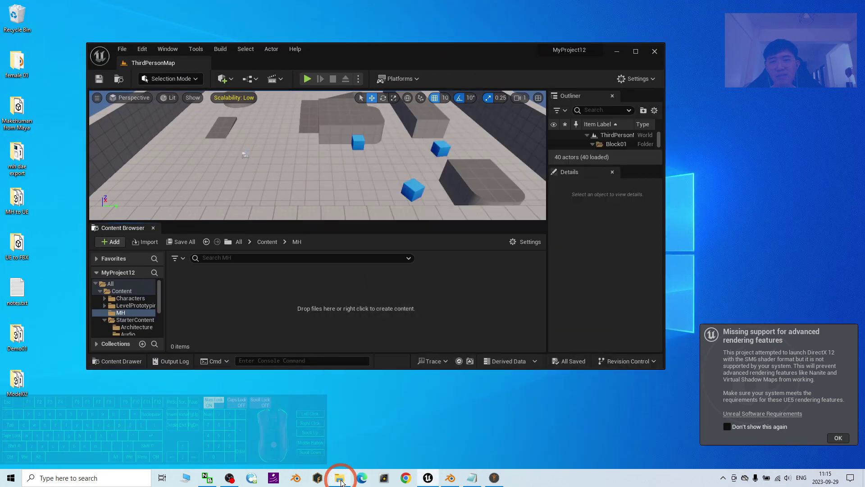
{"action": "double_click", "coordinate": [17, 380]}
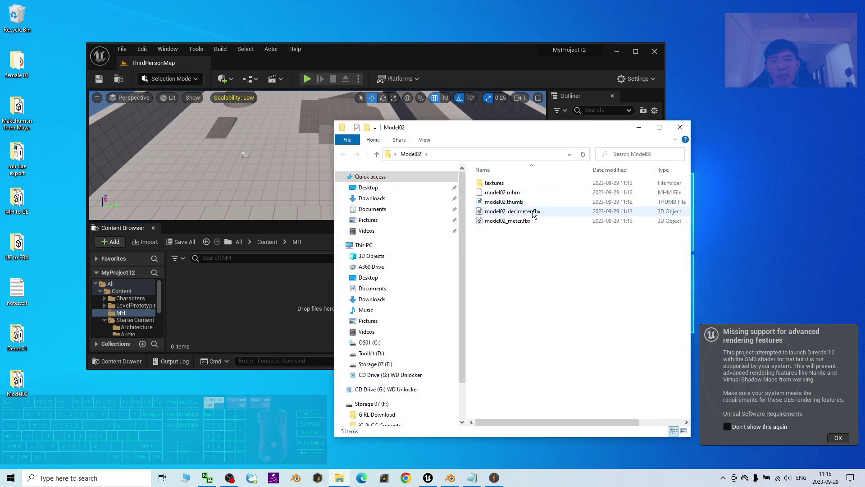
{"action": "left_click", "coordinate": [512, 212]}
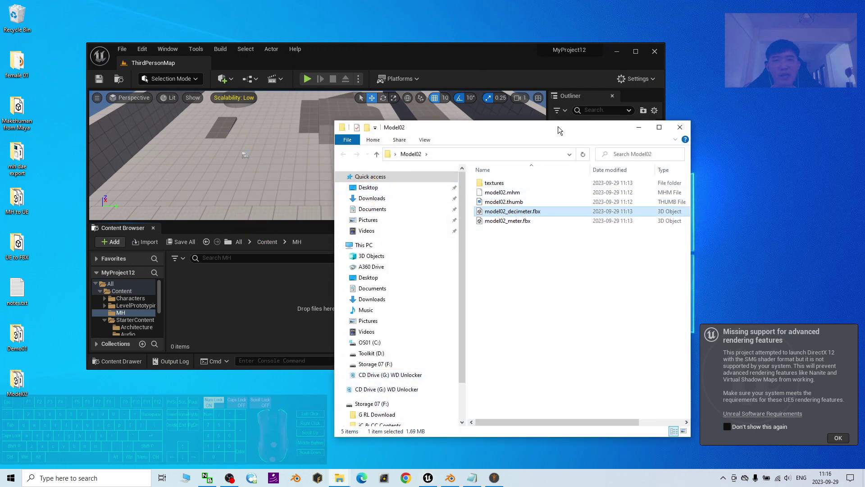
{"action": "left_click_drag", "start_coordinate": [558, 127], "coordinate": [626, 116]}
Import model02_decimeter.fbx into the MH folder as a skeletal mesh, keeping the offered FBX import options.
{"action": "left_click_drag", "start_coordinate": [591, 204], "coordinate": [216, 301]}
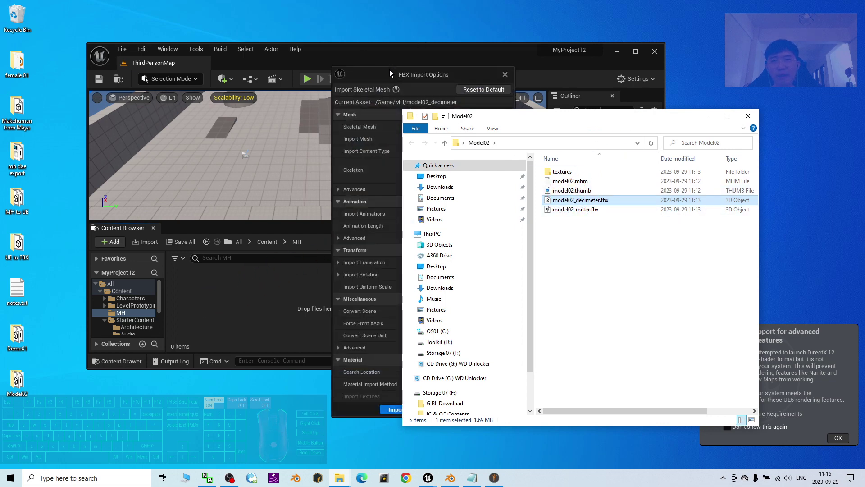
{"action": "left_click", "coordinate": [344, 367]}
{"action": "left_click", "coordinate": [397, 409]}
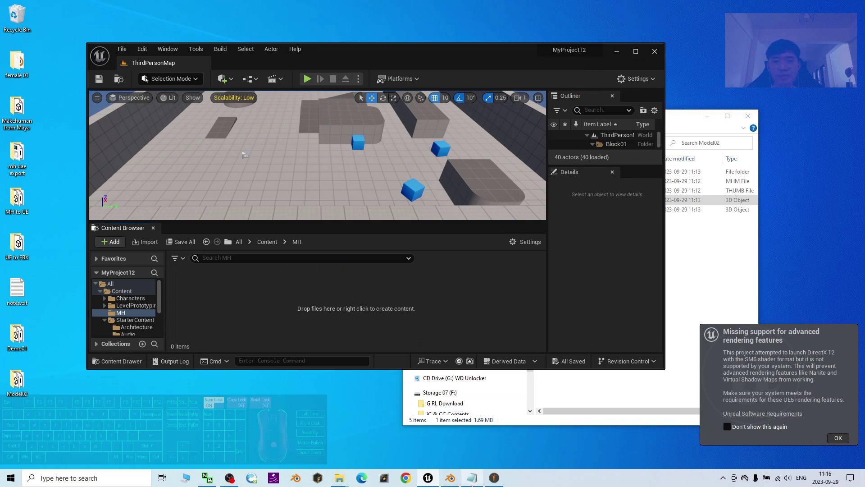
Switch to notes.txt in Notepad and review the note about importing MakeHuman FBX directly into Blender 3.6.
{"action": "left_click", "coordinate": [472, 478]}
{"action": "left_click", "coordinate": [536, 277]}
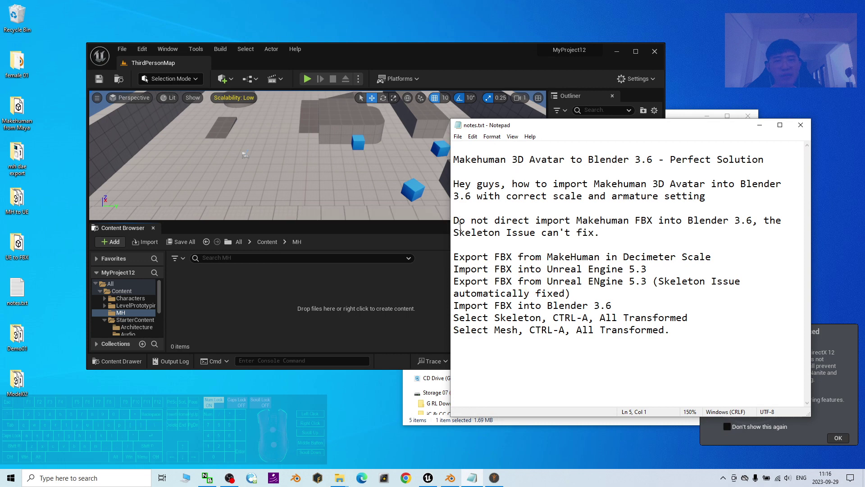
{"action": "left_click_drag", "start_coordinate": [496, 220], "coordinate": [752, 220]}
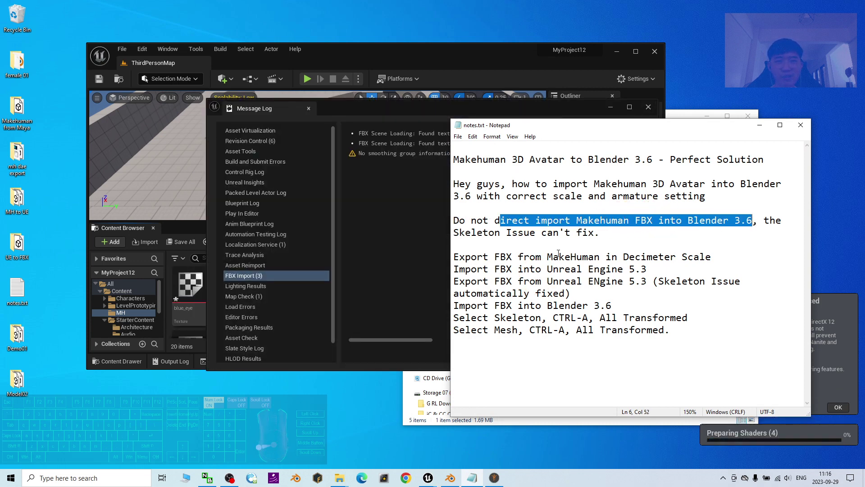
{"action": "left_click_drag", "start_coordinate": [454, 232], "coordinate": [545, 232]}
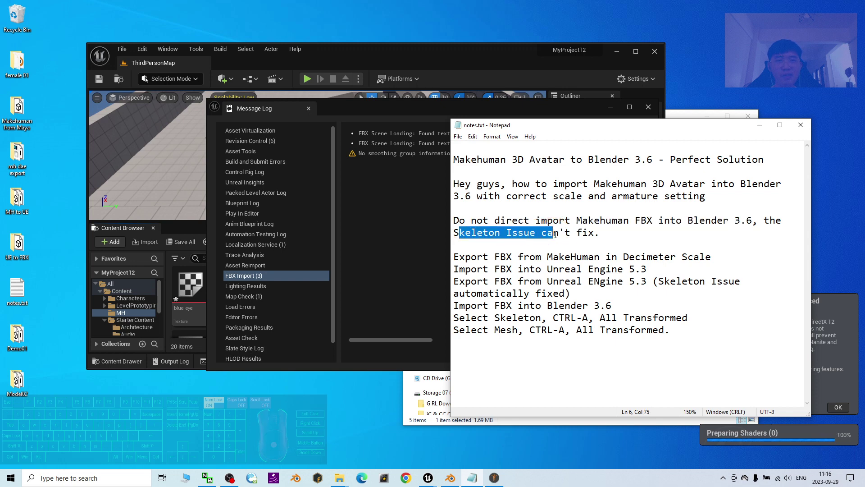
Add the heading line "Correct Steps:" above the line about exporting FBX from MakeHuman in Decimeter Scale.
{"action": "left_click", "coordinate": [587, 268]}
{"action": "left_click", "coordinate": [459, 245]}
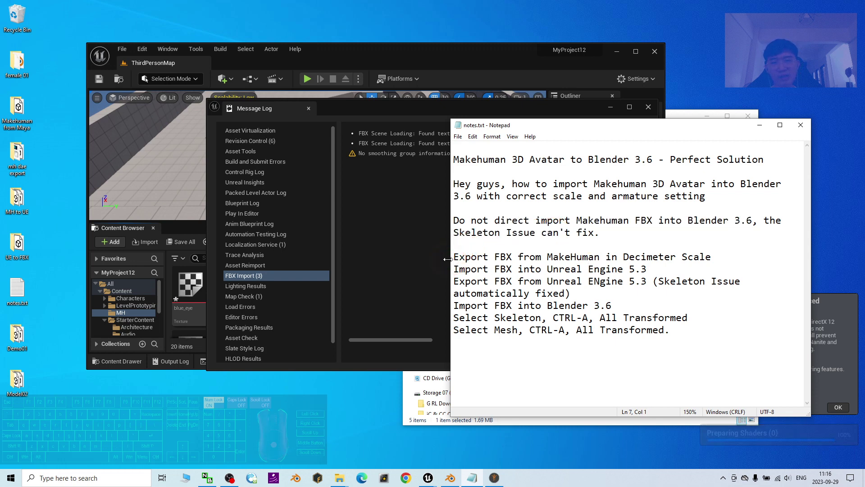
{"action": "key", "text": "Return"}
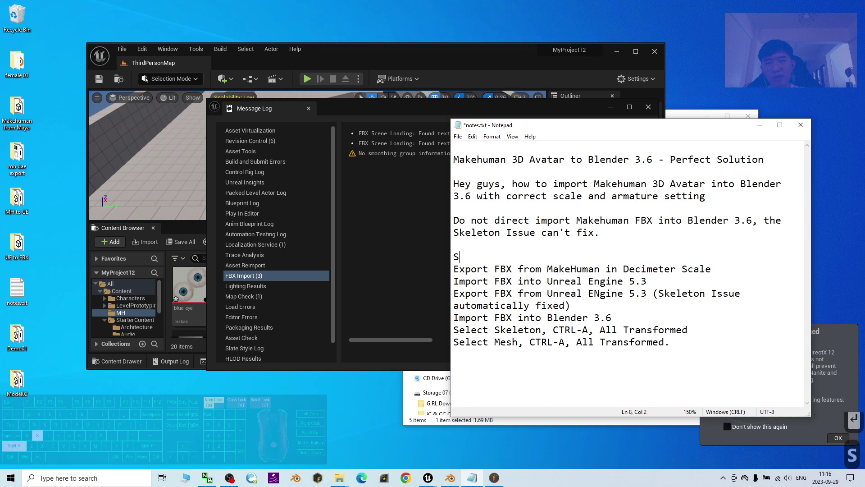
{"action": "type", "text": "Correc"}
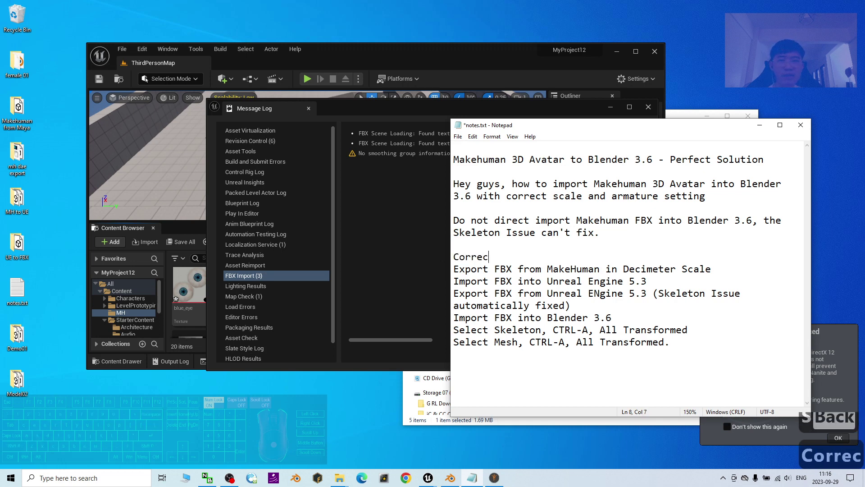
{"action": "type", "text": "t Steps:"}
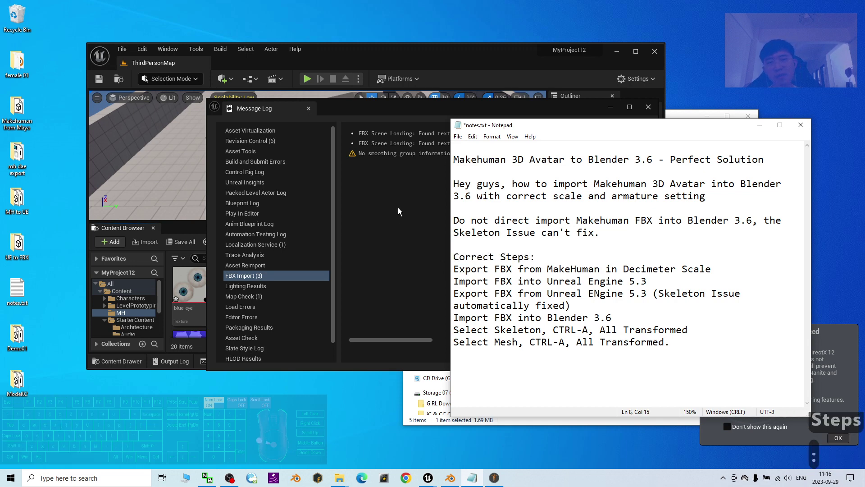
Go through the listed steps for the MakeHuman export and the Unreal Engine 5.3 import and export.
{"action": "left_click_drag", "start_coordinate": [501, 269], "coordinate": [676, 271]}
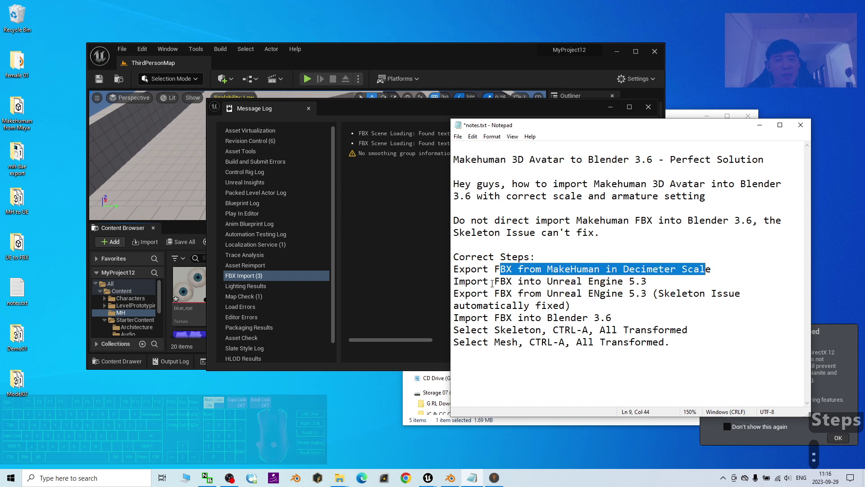
{"action": "left_click_drag", "start_coordinate": [490, 282], "coordinate": [649, 278]}
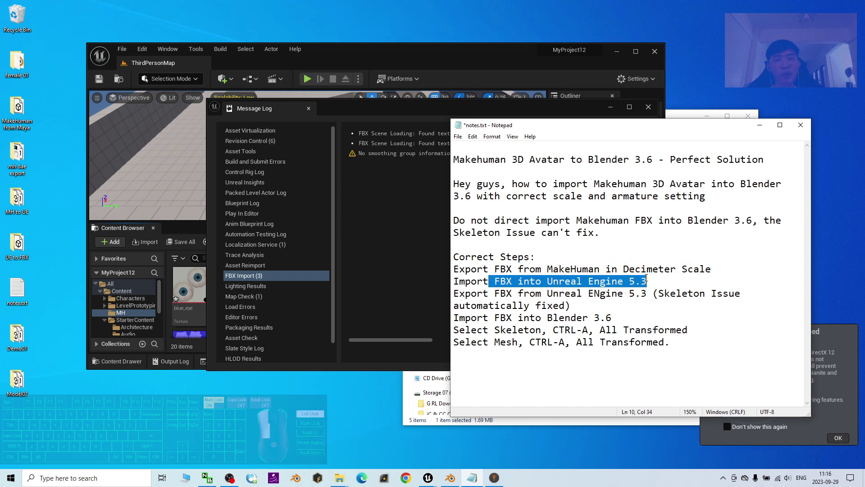
{"action": "left_click_drag", "start_coordinate": [478, 296], "coordinate": [571, 305]}
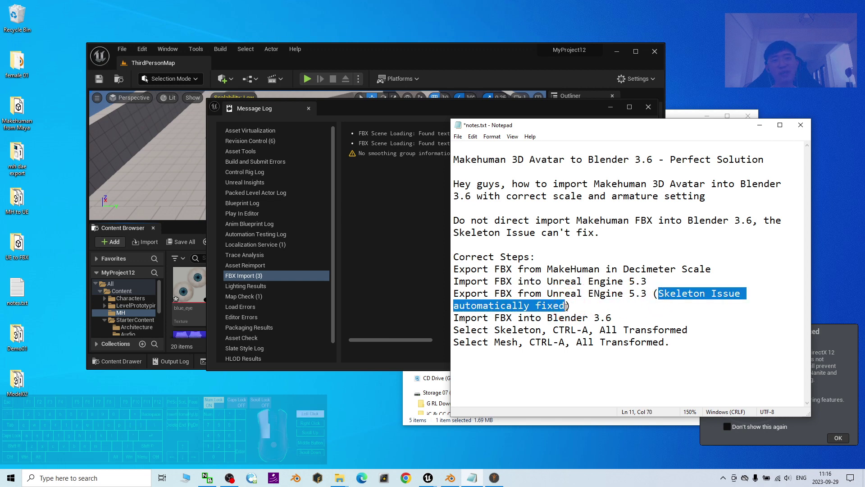
{"action": "left_click", "coordinate": [574, 304]}
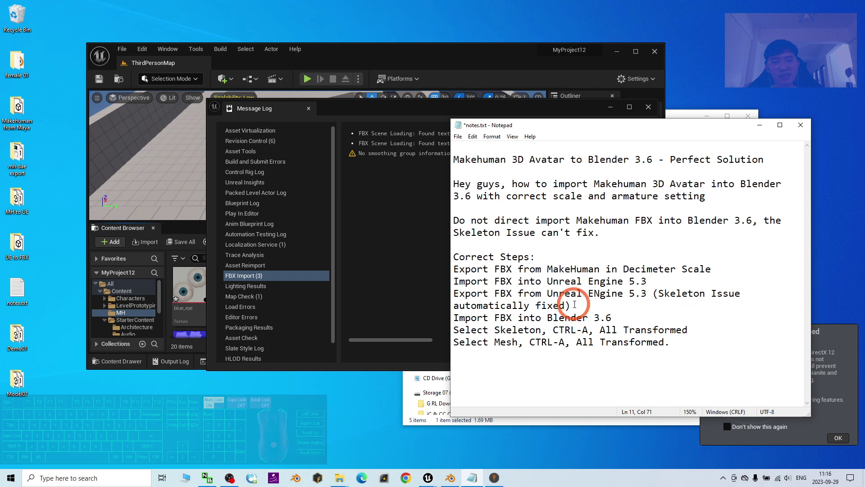
Switch back to Unreal Editor, close the FBX import message log and maximize the editor window.
{"action": "left_click", "coordinate": [417, 226]}
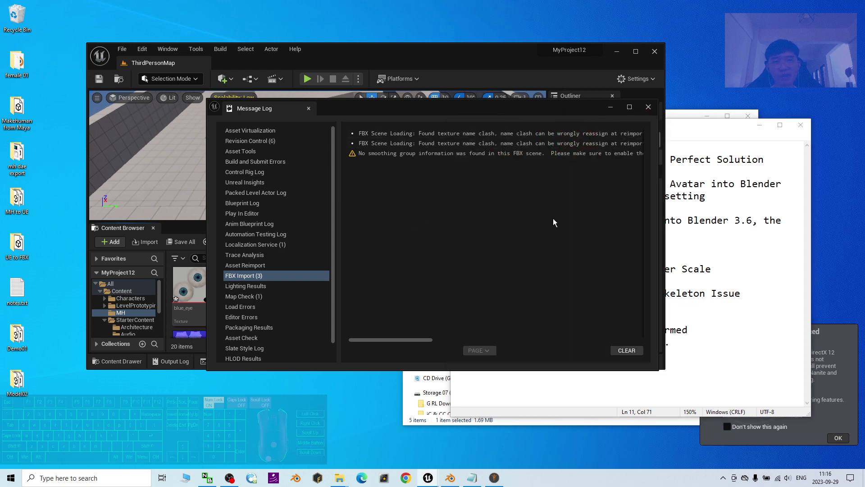
{"action": "left_click_drag", "start_coordinate": [417, 340], "coordinate": [392, 334]}
{"action": "left_click", "coordinate": [648, 107]}
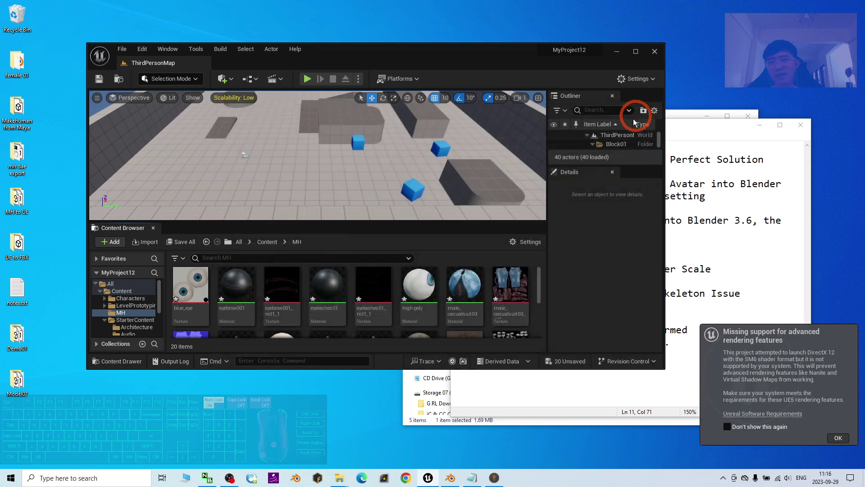
{"action": "left_click", "coordinate": [635, 51]}
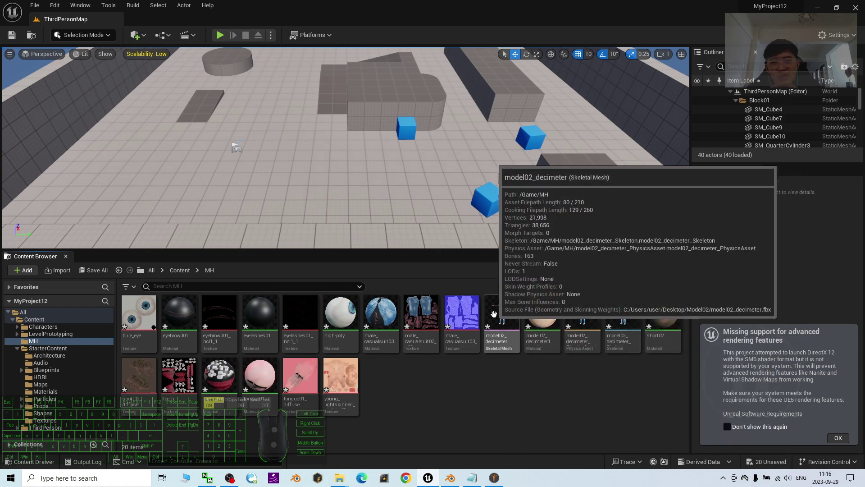
Open the model02_decimeter skeletal mesh, inspect the character in its editor, and close that editor.
{"action": "double_click", "coordinate": [504, 312]}
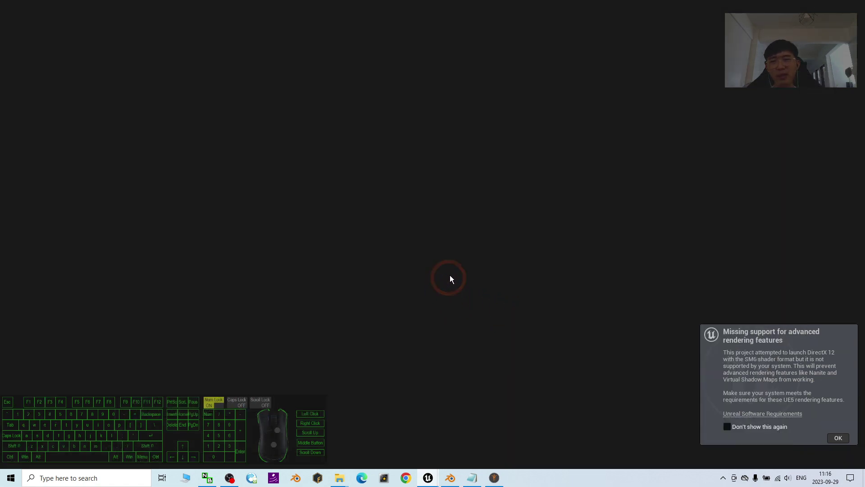
{"action": "scroll", "coordinate": [359, 253], "scroll_direction": "down", "scroll_amount": 4}
{"action": "scroll", "coordinate": [360, 253], "scroll_direction": "up", "scroll_amount": 6}
{"action": "scroll", "coordinate": [360, 253], "scroll_direction": "down", "scroll_amount": 4}
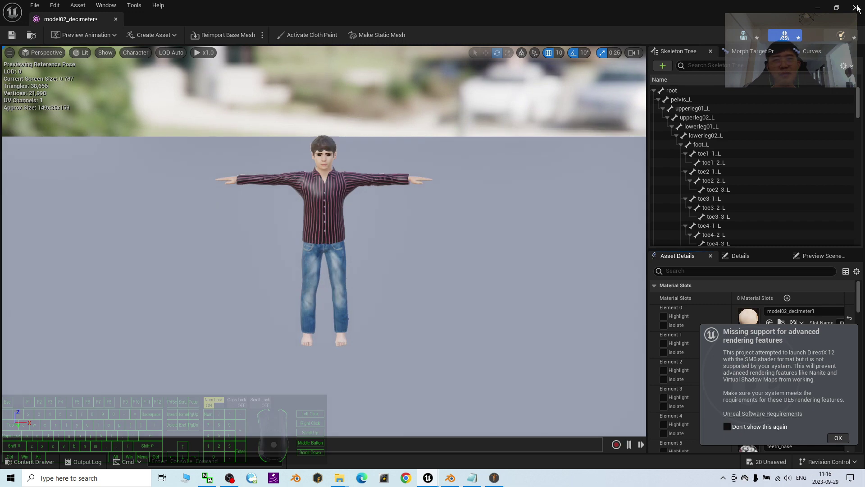
{"action": "left_click", "coordinate": [855, 8]}
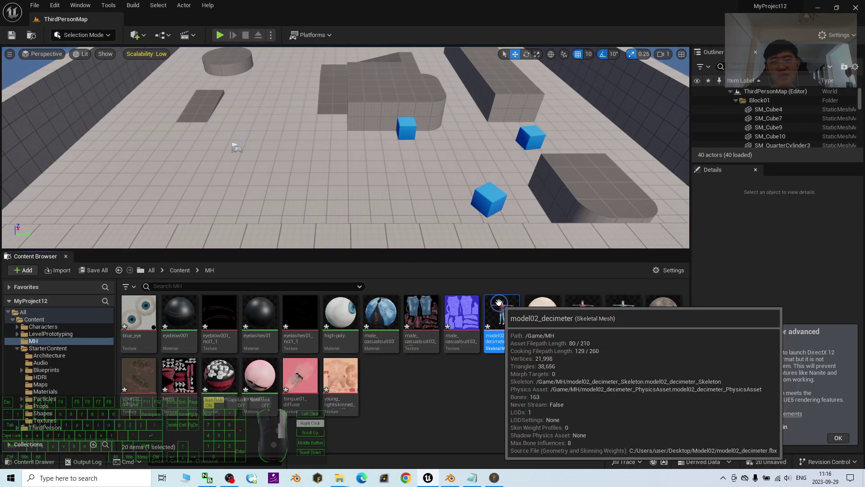
Start exporting the model02_decimeter skeletal mesh and choose the Model02 folder on the Desktop as destination.
{"action": "right_click", "coordinate": [500, 354]}
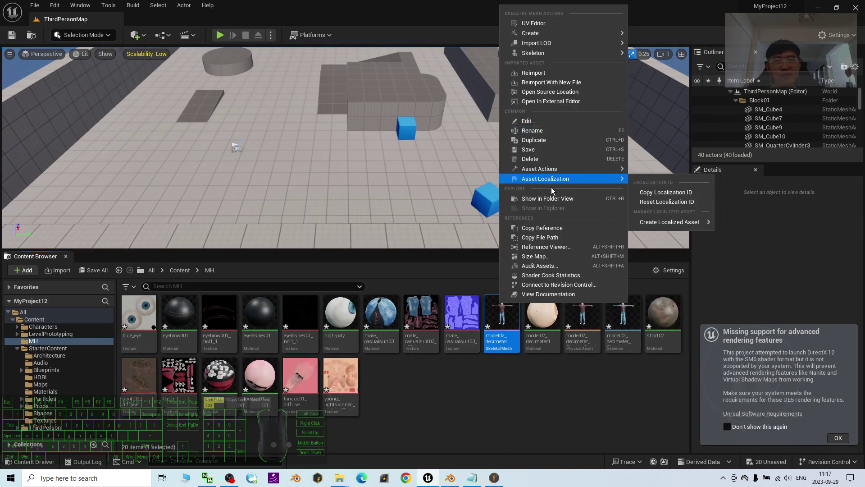
{"action": "mouse_move", "coordinate": [548, 170]}
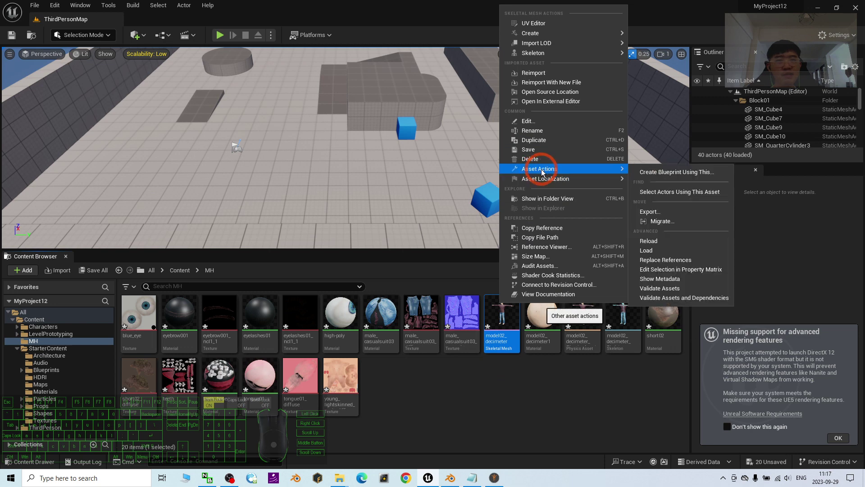
{"action": "left_click", "coordinate": [660, 212]}
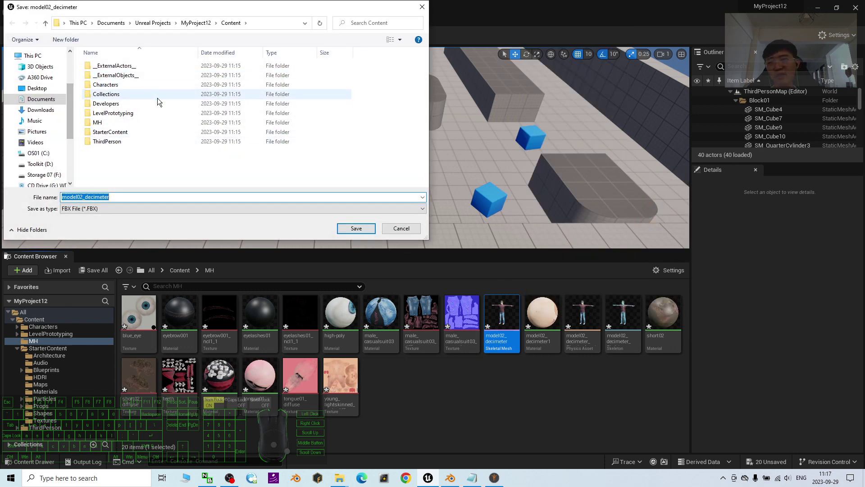
{"action": "left_click", "coordinate": [97, 209]}
{"action": "left_click", "coordinate": [98, 213]}
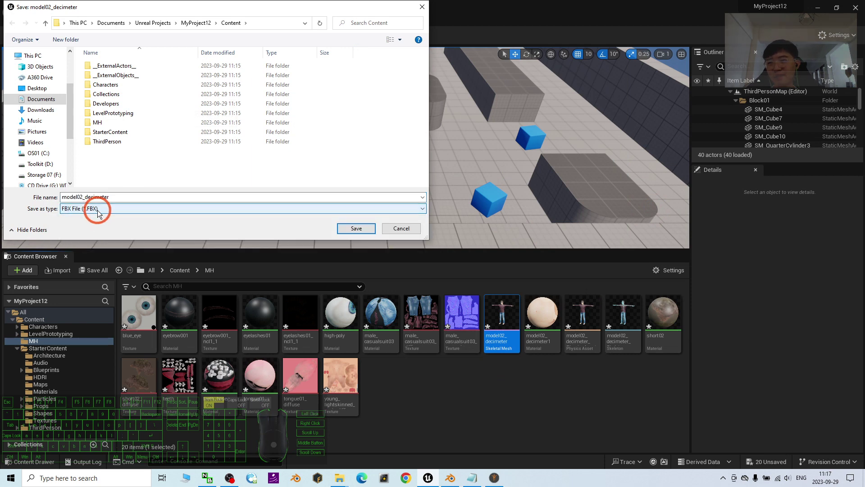
{"action": "left_click", "coordinate": [37, 88]}
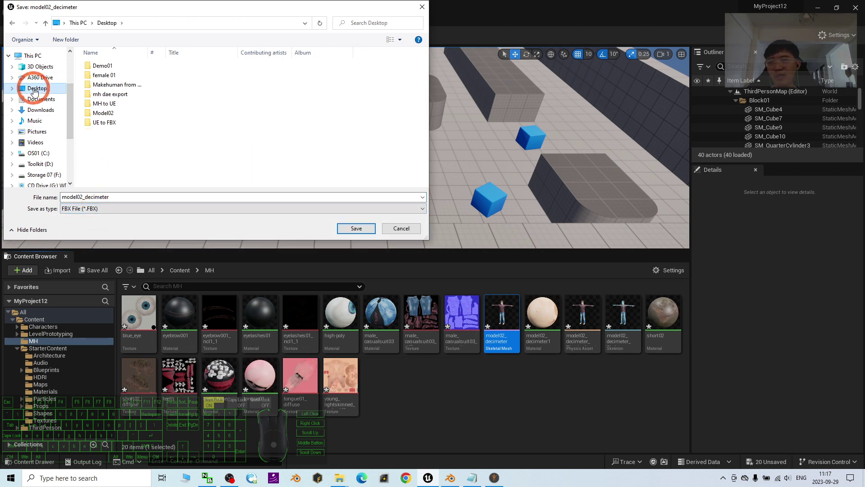
{"action": "left_click", "coordinate": [112, 115]}
{"action": "double_click", "coordinate": [112, 115]}
Name the exported FBX file model02_FixedByUE and save it.
{"action": "left_click", "coordinate": [89, 196]}
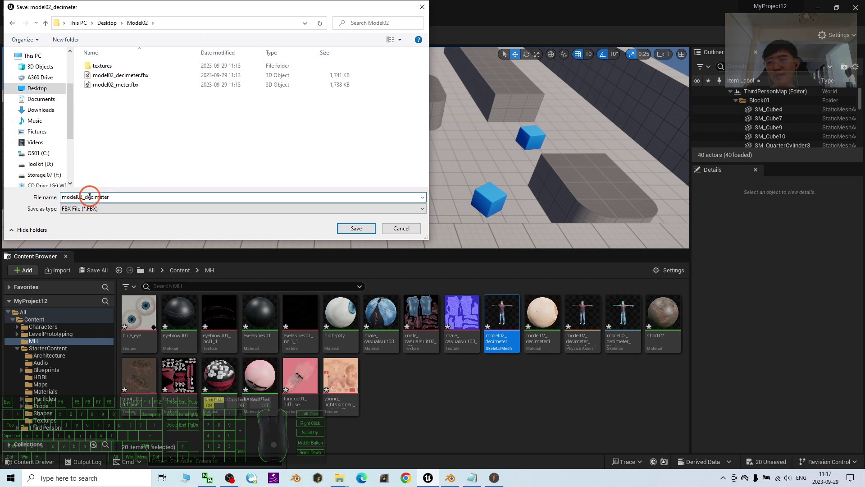
{"action": "left_click_drag", "start_coordinate": [86, 197], "coordinate": [174, 197]}
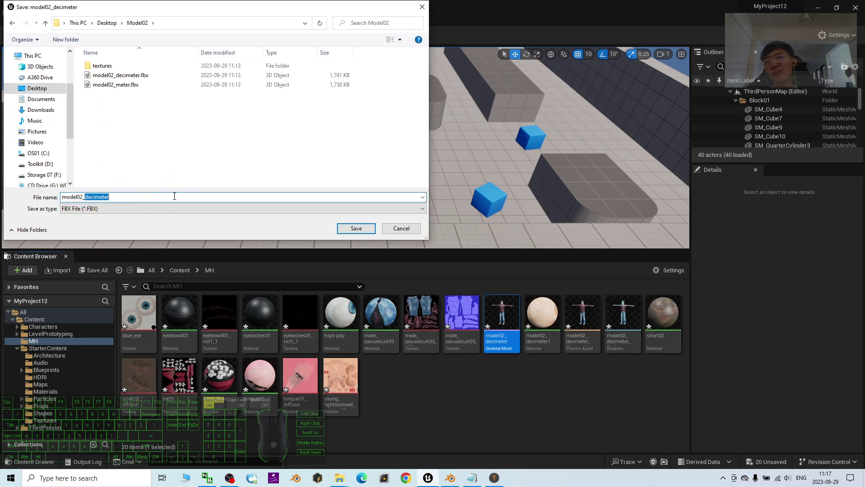
{"action": "key", "text": "shift"}
{"action": "type", "text": "FixedBy"}
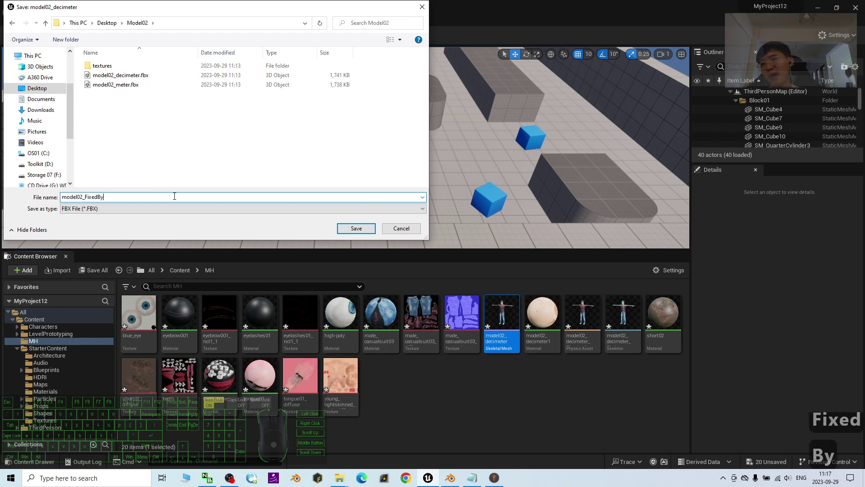
{"action": "type", "text": "UE"}
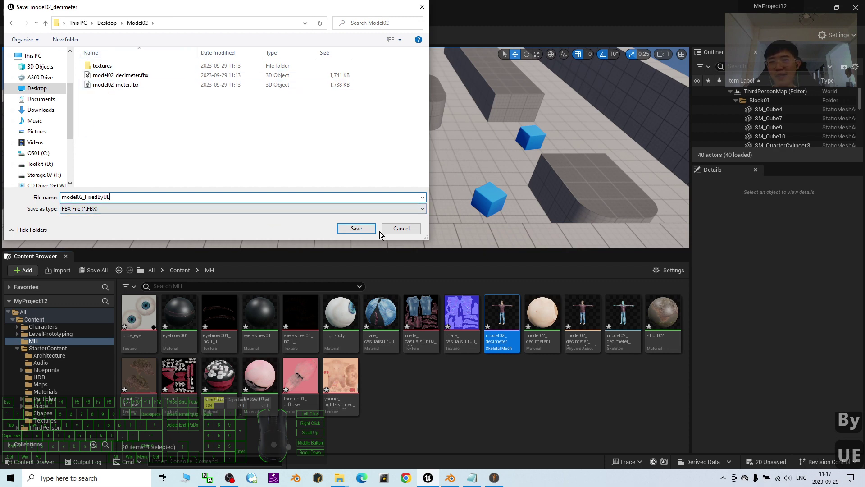
{"action": "left_click", "coordinate": [365, 230]}
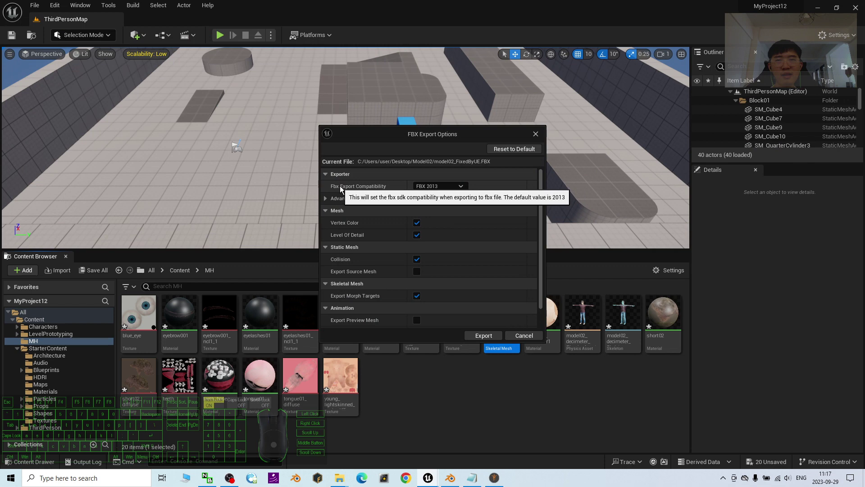
Set the FBX export compatibility to FBX 2011 and run the export.
{"action": "left_click", "coordinate": [436, 187]}
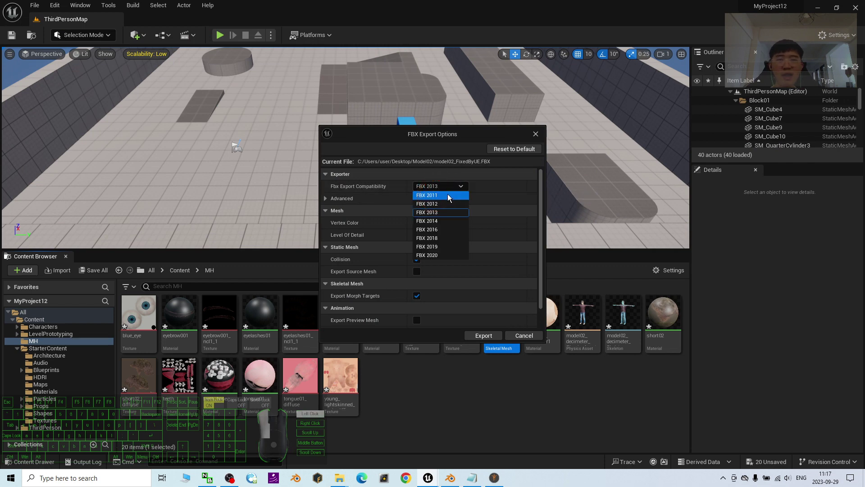
{"action": "left_click", "coordinate": [447, 195]}
{"action": "left_click", "coordinate": [483, 335]}
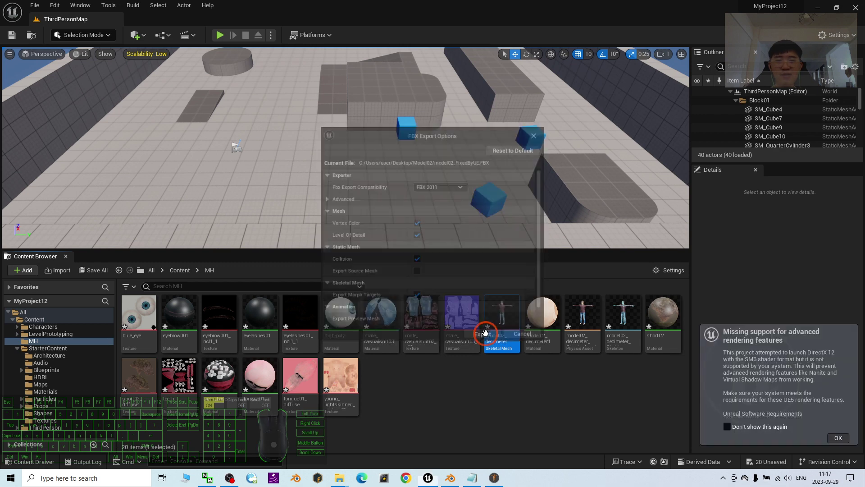
Minimize Unreal Editor and locate model02_FixedByUE.FBX in the Model02 folder window, moved clear of the notes.
{"action": "left_click", "coordinate": [819, 7]}
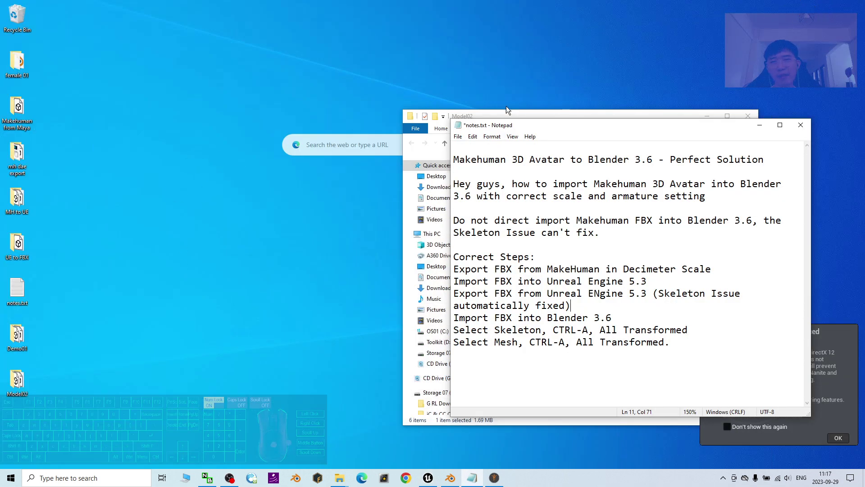
{"action": "left_click_drag", "start_coordinate": [515, 117], "coordinate": [173, 76]}
{"action": "left_click", "coordinate": [247, 199]}
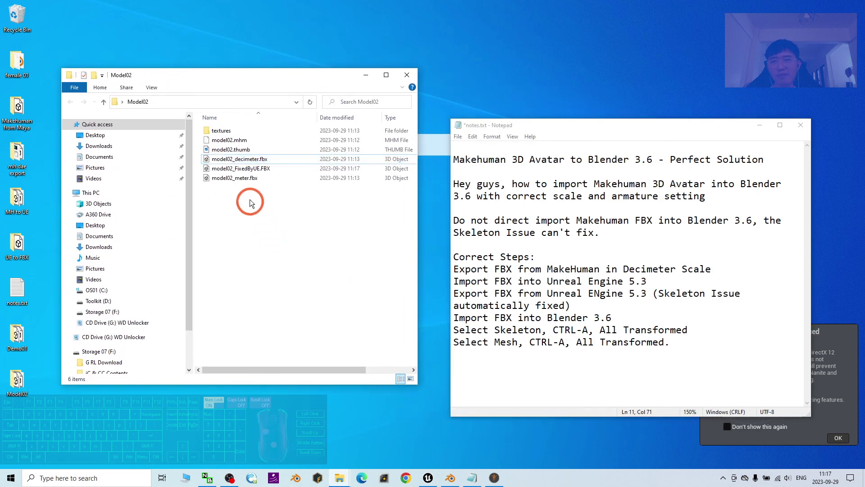
{"action": "left_click", "coordinate": [246, 170]}
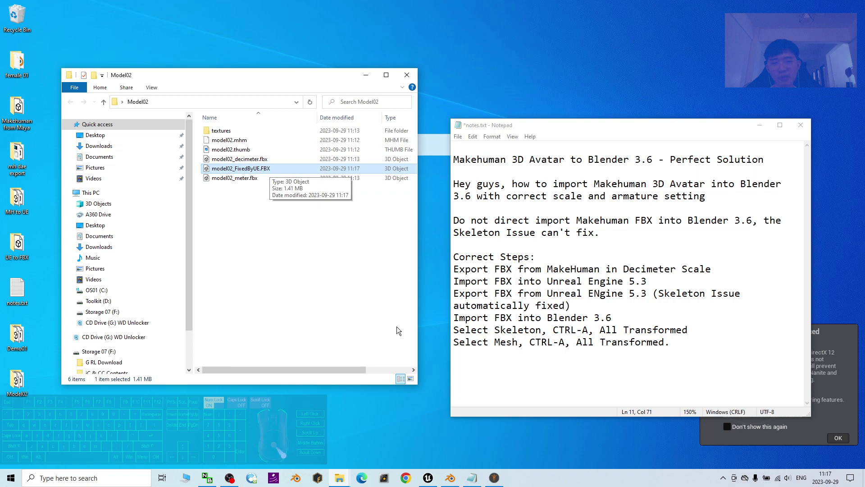
Minimize the notes, switch to Blender and move its window beside the folder listing.
{"action": "left_click", "coordinate": [765, 119]}
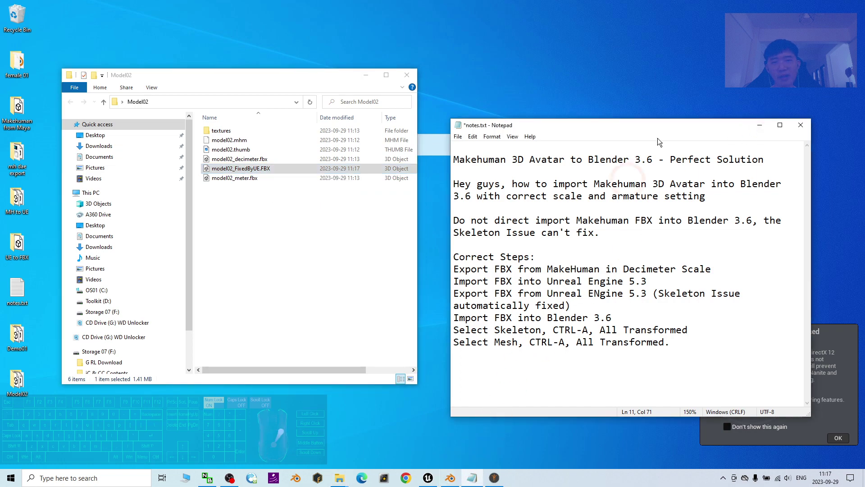
{"action": "left_click", "coordinate": [760, 125]}
{"action": "left_click", "coordinate": [450, 478]}
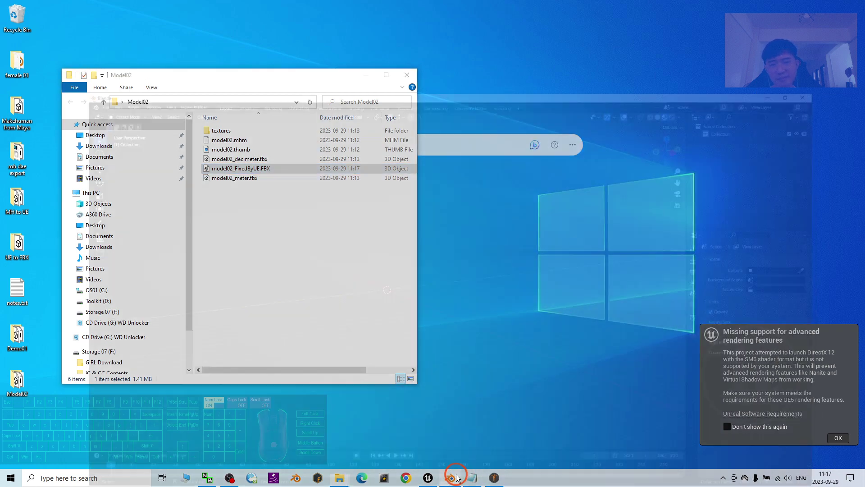
{"action": "left_click_drag", "start_coordinate": [373, 7], "coordinate": [559, 23]}
Import model02_FixedByUE.FBX from the Desktop's Model02 folder into the empty scene.
{"action": "left_click", "coordinate": [191, 30]}
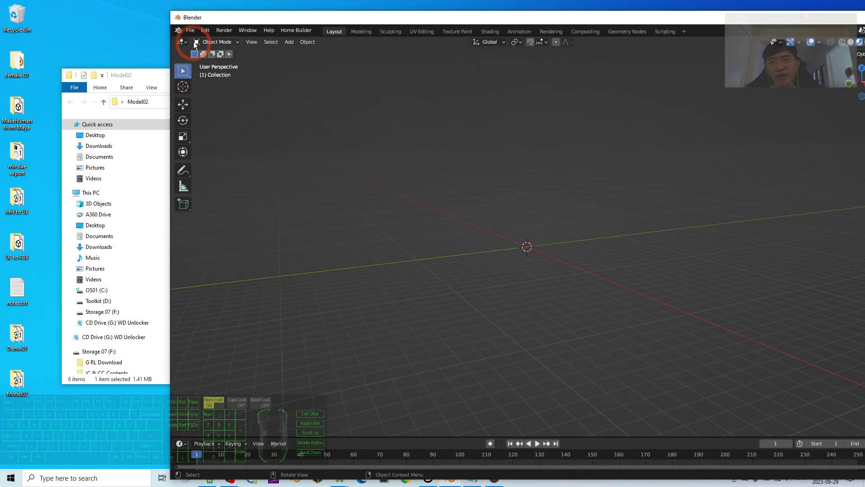
{"action": "mouse_move", "coordinate": [209, 152]}
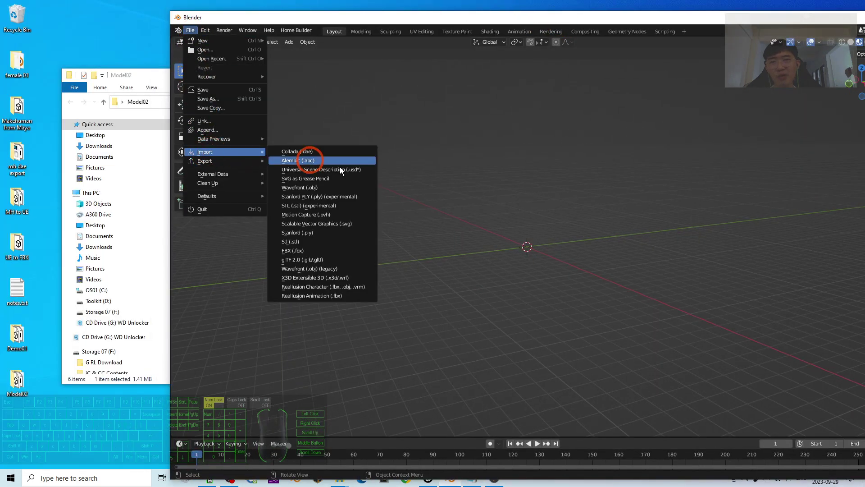
{"action": "left_click", "coordinate": [305, 251]}
{"action": "left_click", "coordinate": [161, 73]}
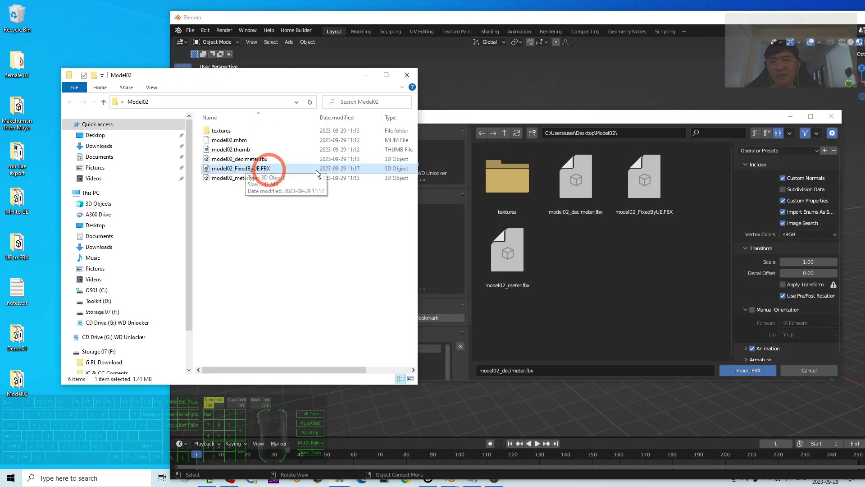
{"action": "left_click", "coordinate": [491, 222]}
{"action": "left_click", "coordinate": [140, 77]}
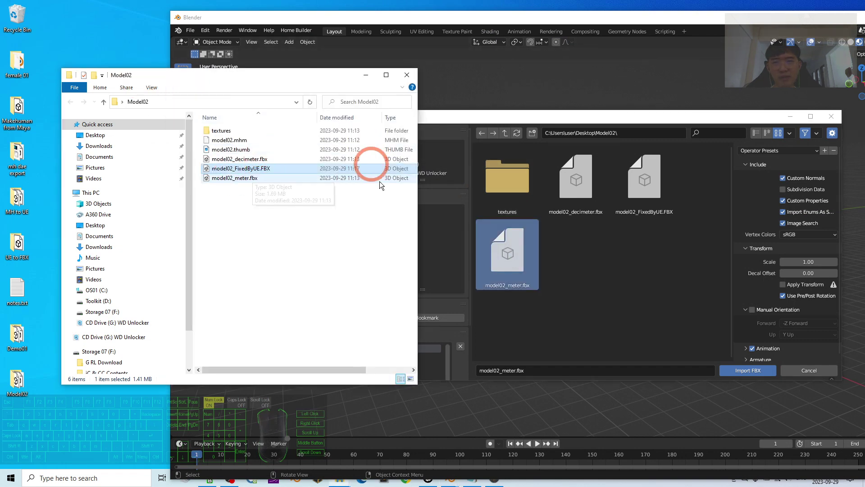
{"action": "left_click", "coordinate": [658, 199]}
{"action": "double_click", "coordinate": [655, 184]}
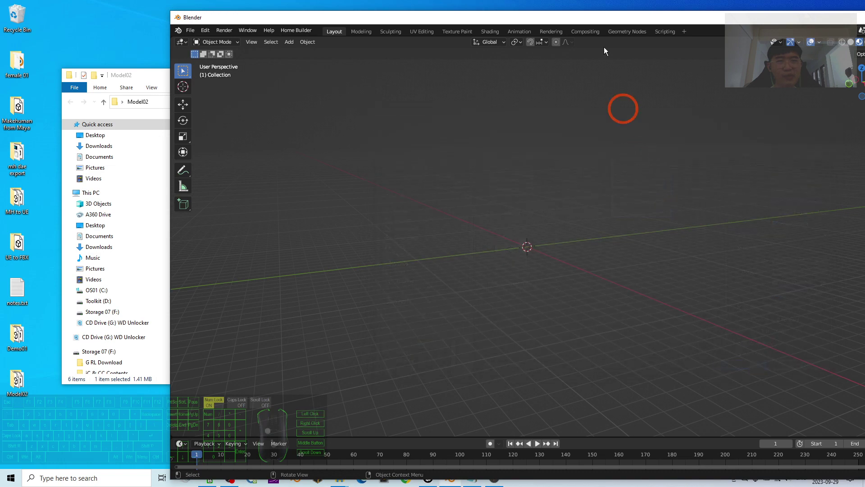
Maximize the Blender window and examine the imported character's body and standing position from several distances.
{"action": "left_click_drag", "start_coordinate": [570, 33], "coordinate": [523, 1]}
{"action": "scroll", "coordinate": [360, 203], "scroll_direction": "up", "scroll_amount": 7}
{"action": "scroll", "coordinate": [362, 194], "scroll_direction": "up", "scroll_amount": 6}
{"action": "middle_click_drag", "start_coordinate": [399, 230], "coordinate": [382, 312], "text": "shift"}
{"action": "middle_click_drag", "start_coordinate": [475, 300], "coordinate": [502, 306]}
{"action": "scroll", "coordinate": [502, 307], "scroll_direction": "down", "scroll_amount": 2}
{"action": "middle_click_drag", "start_coordinate": [466, 354], "coordinate": [478, 357]}
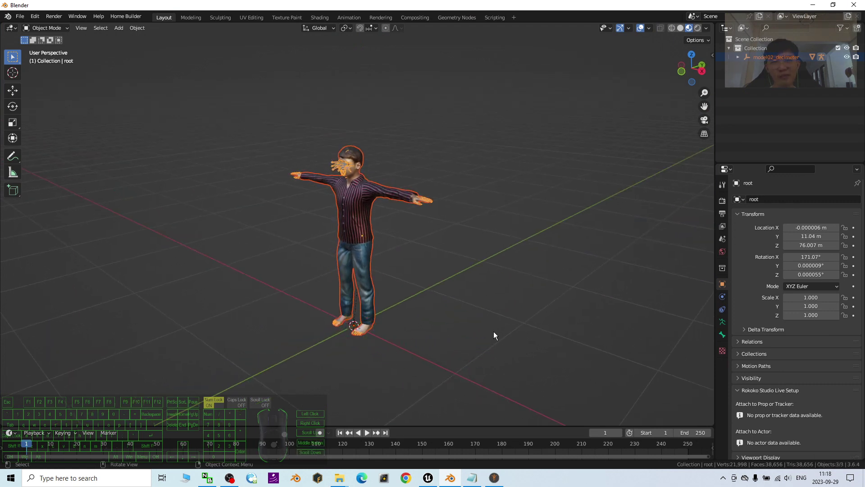
{"action": "scroll", "coordinate": [449, 222], "scroll_direction": "up", "scroll_amount": 4}
{"action": "middle_click_drag", "start_coordinate": [417, 179], "coordinate": [487, 245]}
Select the character's armature and set its viewport display to In Front with bones shown as Stick.
{"action": "left_click", "coordinate": [328, 110]}
{"action": "left_click", "coordinate": [322, 78]}
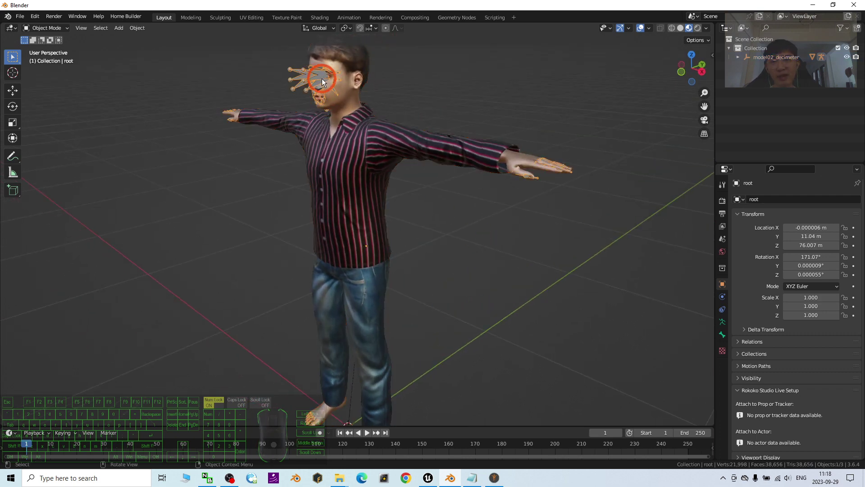
{"action": "left_click", "coordinate": [722, 322]}
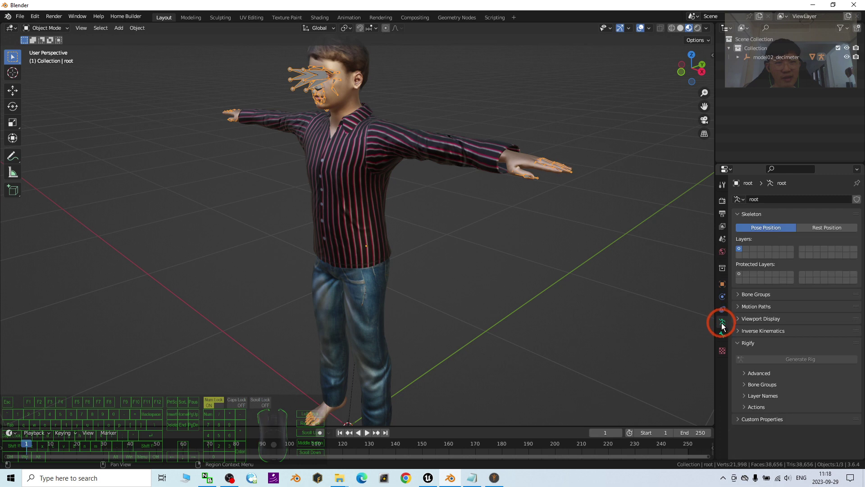
{"action": "left_click", "coordinate": [737, 322]}
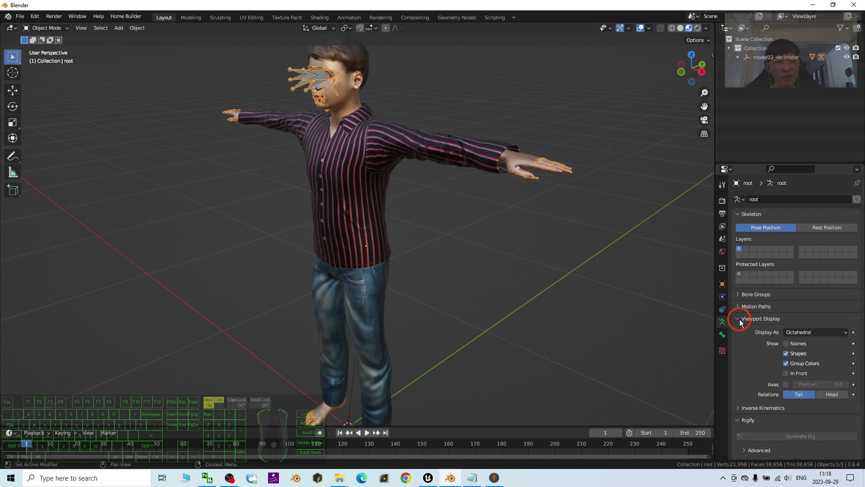
{"action": "left_click", "coordinate": [796, 374]}
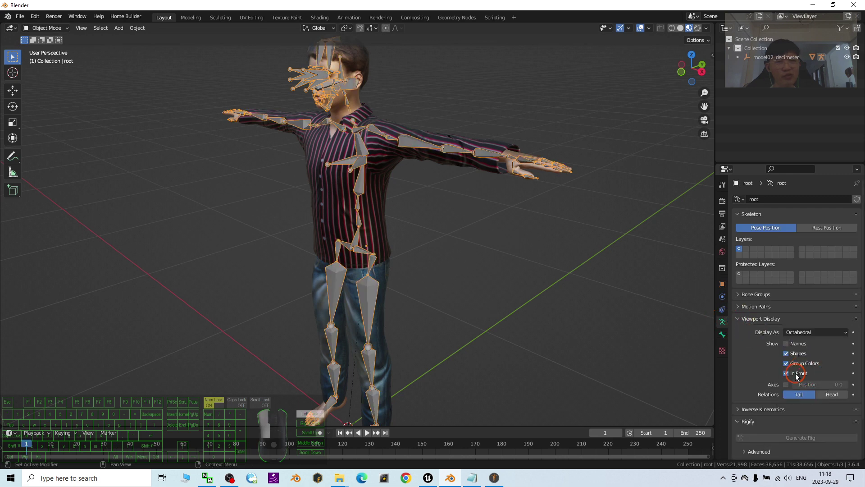
{"action": "left_click", "coordinate": [801, 333]}
{"action": "left_click", "coordinate": [795, 346]}
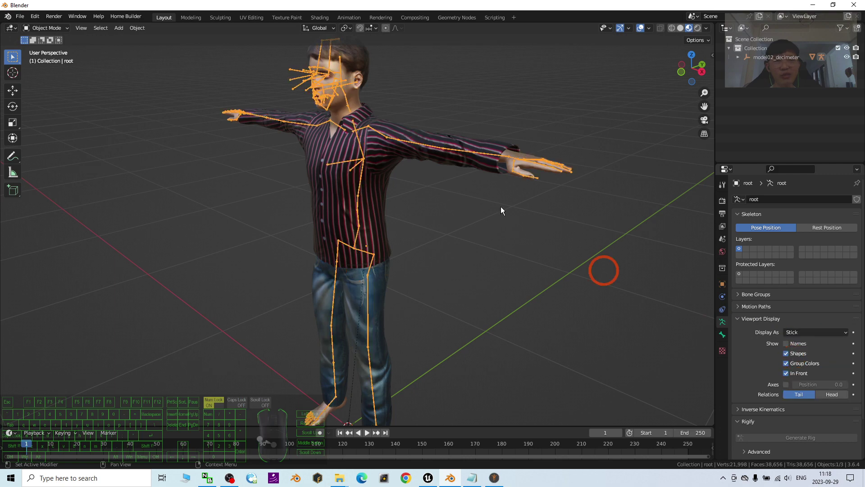
Select the character mesh and set the blend mode of its high-poly.002 eye material to Alpha Hashed.
{"action": "scroll", "coordinate": [457, 116], "scroll_direction": "up", "scroll_amount": 5}
{"action": "middle_click_drag", "start_coordinate": [520, 207], "coordinate": [560, 310], "text": "shift"}
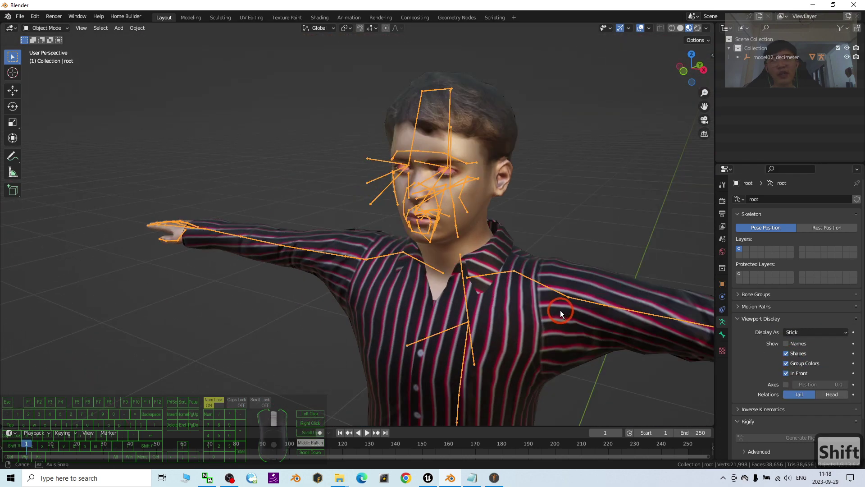
{"action": "scroll", "coordinate": [573, 198], "scroll_direction": "up", "scroll_amount": 4}
{"action": "middle_click_drag", "start_coordinate": [594, 190], "coordinate": [549, 180]}
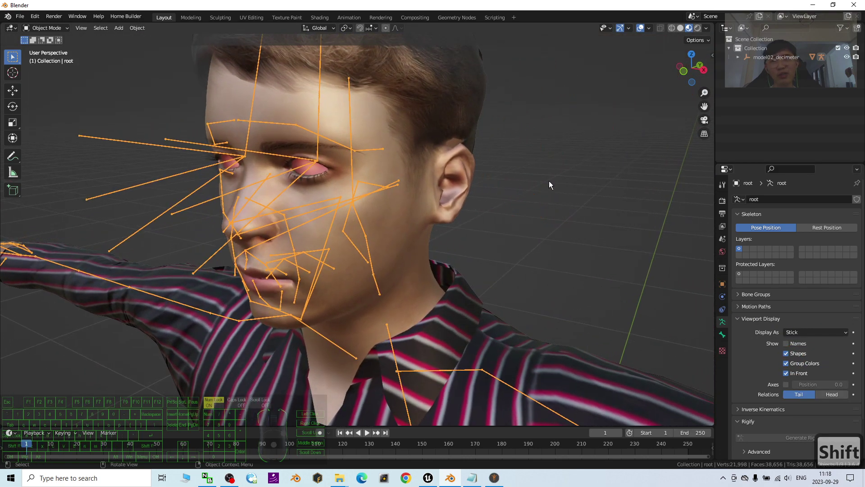
{"action": "left_click", "coordinate": [398, 125]}
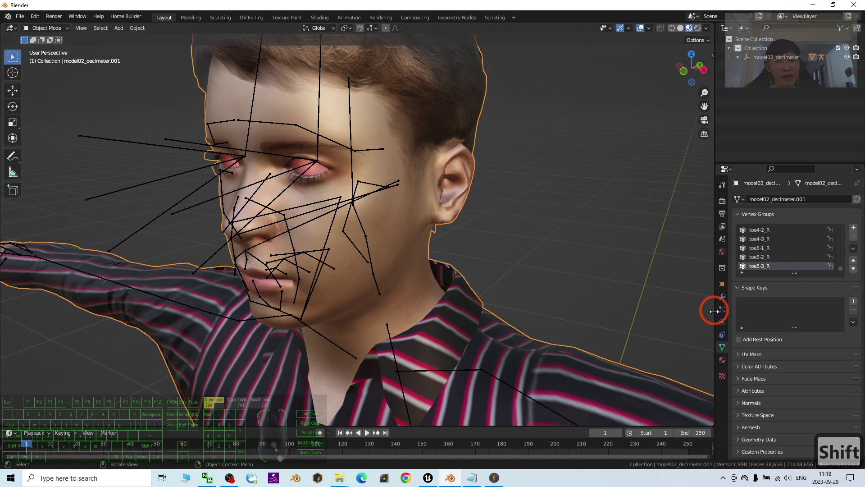
{"action": "left_click", "coordinate": [723, 359]}
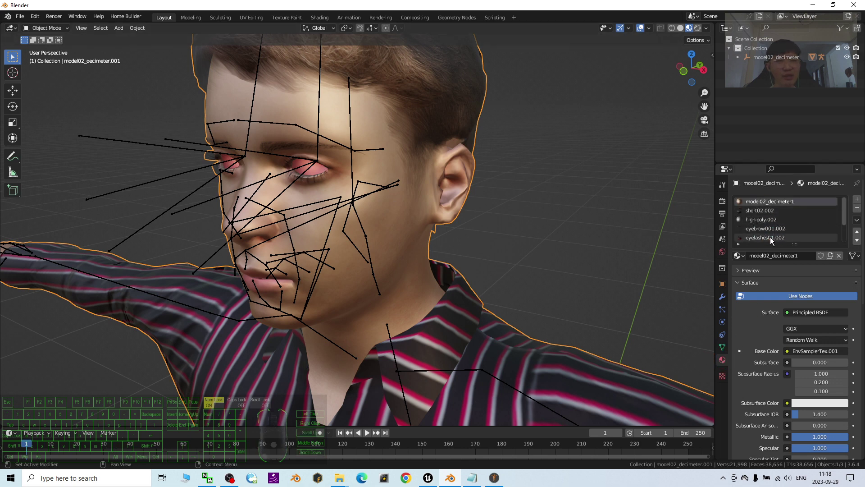
{"action": "left_click", "coordinate": [762, 220]}
{"action": "scroll", "coordinate": [843, 332], "scroll_direction": "down", "scroll_amount": 15}
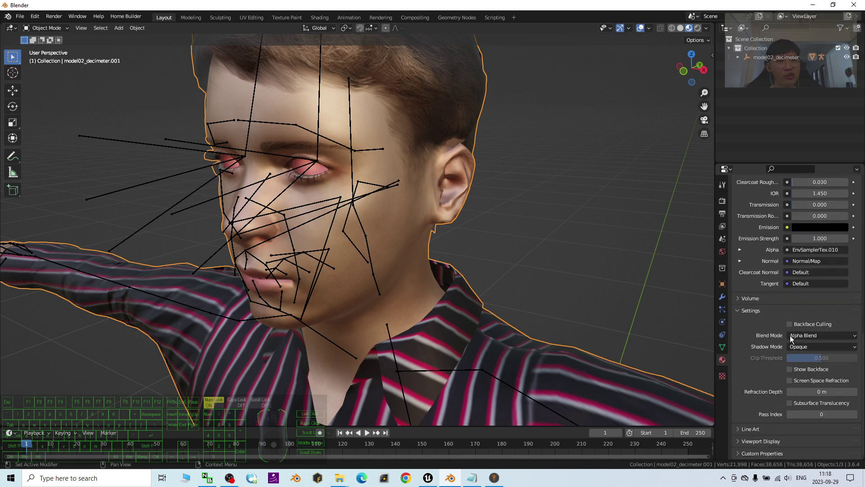
{"action": "left_click", "coordinate": [806, 335]}
{"action": "left_click", "coordinate": [807, 365]}
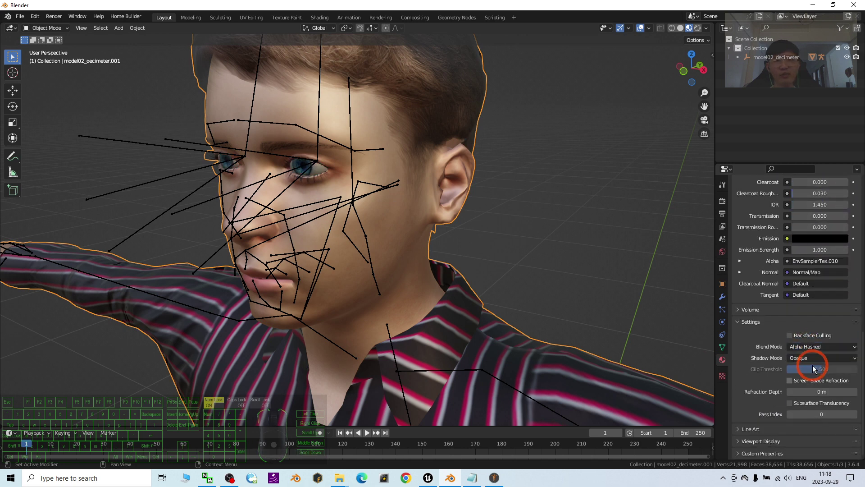
{"action": "scroll", "coordinate": [494, 226], "scroll_direction": "down", "scroll_amount": 4}
{"action": "mouse_move", "coordinate": [494, 223]}
{"action": "middle_mouse_down"}
{"action": "mouse_move", "coordinate": [524, 222]}
{"action": "mouse_move", "coordinate": [505, 223]}
{"action": "middle_mouse_up"}
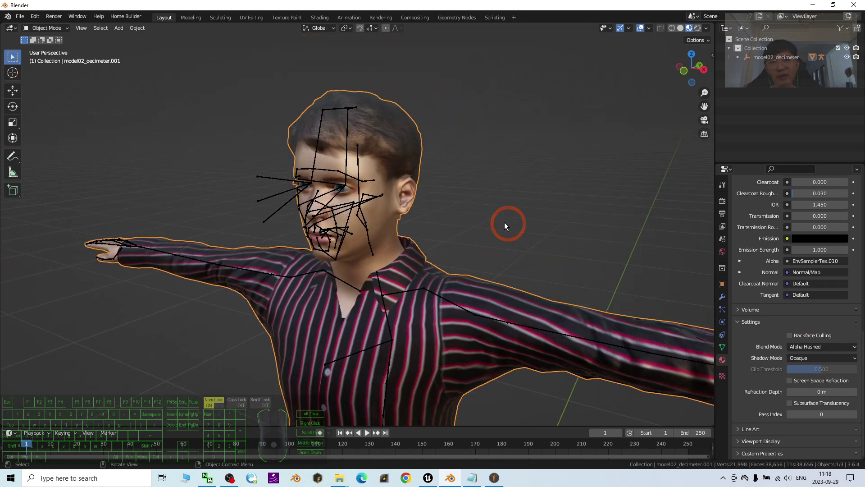
Set the Metallic value of the model02_decimeter1 skin material to 0.
{"action": "scroll", "coordinate": [480, 156], "scroll_direction": "up", "scroll_amount": 7}
{"action": "scroll", "coordinate": [450, 173], "scroll_direction": "down", "scroll_amount": 3}
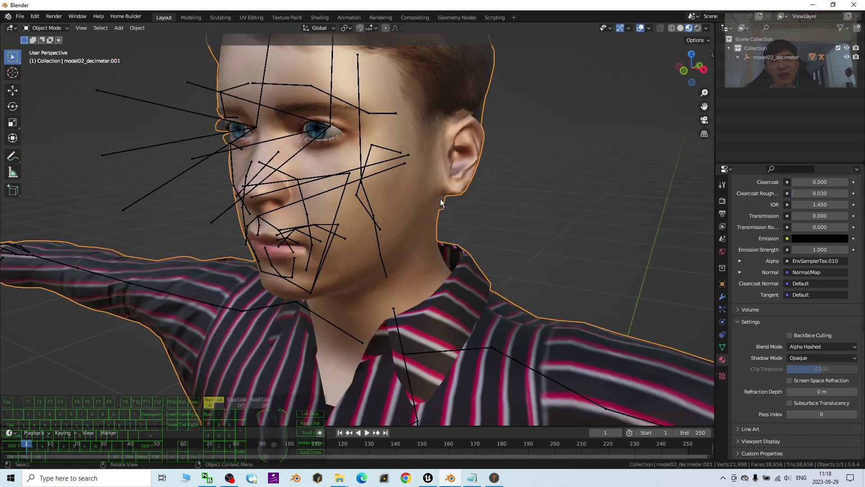
{"action": "scroll", "coordinate": [422, 197], "scroll_direction": "down", "scroll_amount": 4}
{"action": "scroll", "coordinate": [419, 194], "scroll_direction": "up", "scroll_amount": 4}
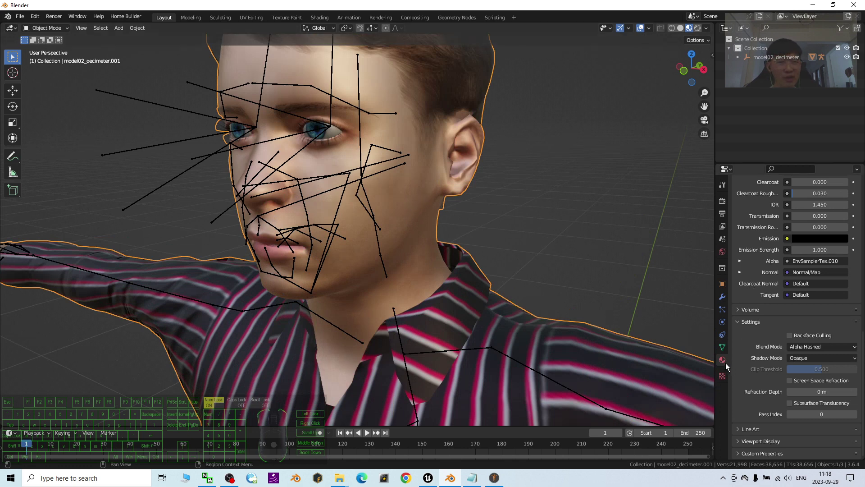
{"action": "scroll", "coordinate": [810, 273], "scroll_direction": "up", "scroll_amount": 15}
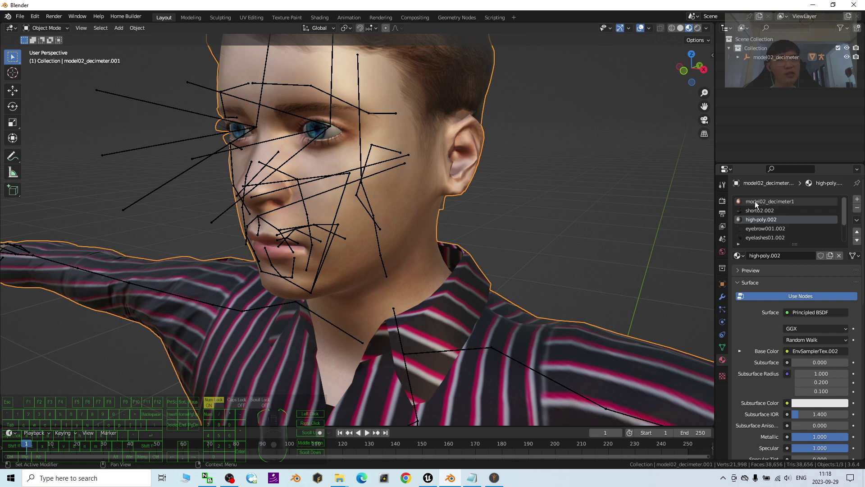
{"action": "left_click", "coordinate": [754, 202]}
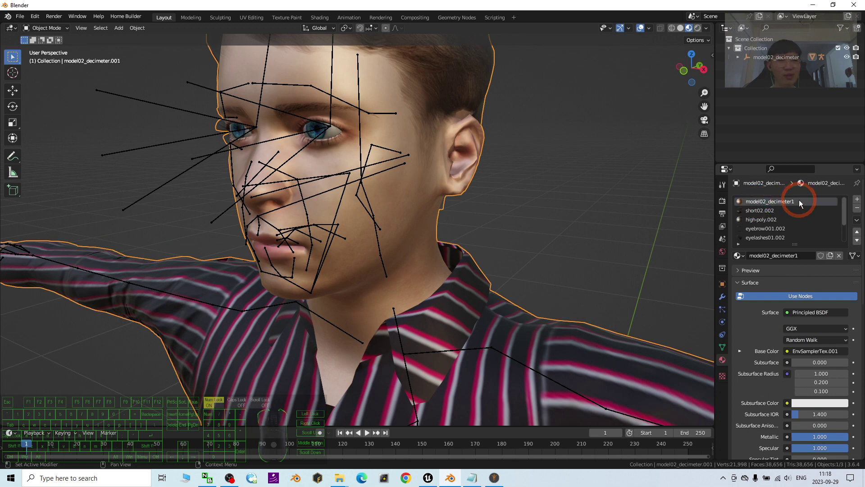
{"action": "scroll", "coordinate": [837, 289], "scroll_direction": "down", "scroll_amount": 8}
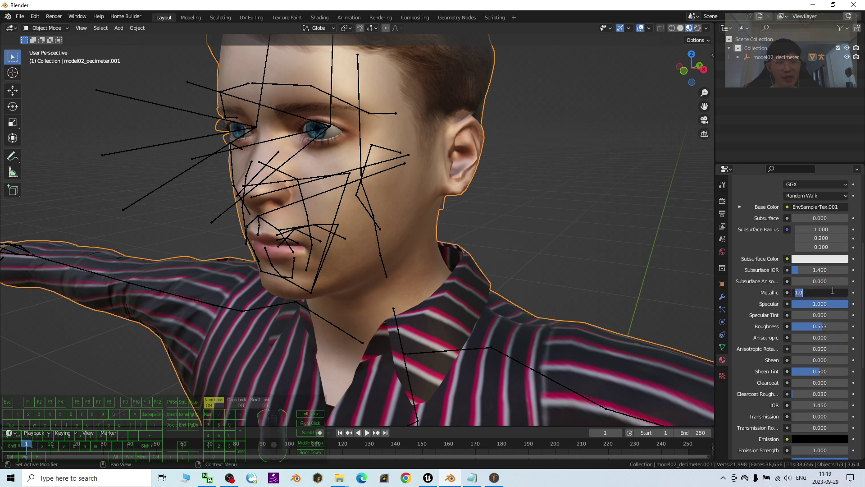
{"action": "type", "text": "0"}
{"action": "key", "text": "Return"}
{"action": "scroll", "coordinate": [495, 193], "scroll_direction": "down", "scroll_amount": 3}
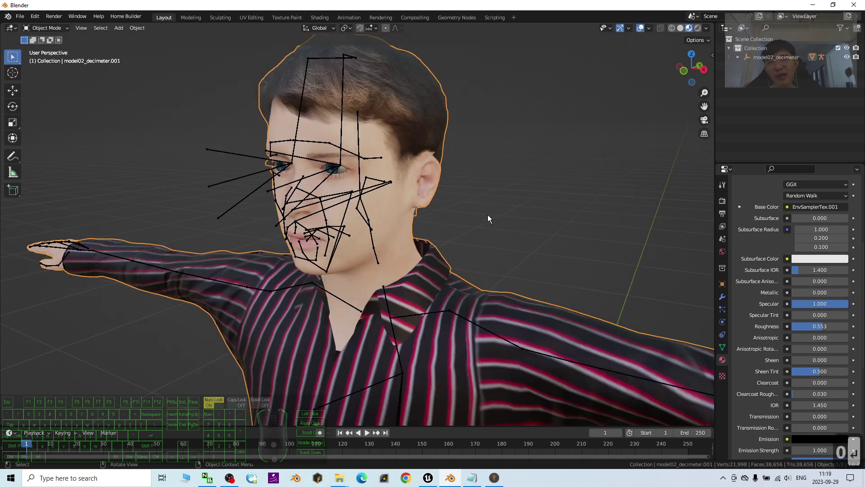
Deselect the mesh, select the character's armature and switch it to Pose Mode.
{"action": "middle_click_drag", "start_coordinate": [487, 214], "coordinate": [548, 190]}
{"action": "middle_click_drag", "start_coordinate": [468, 173], "coordinate": [545, 204]}
{"action": "left_click", "coordinate": [532, 241]}
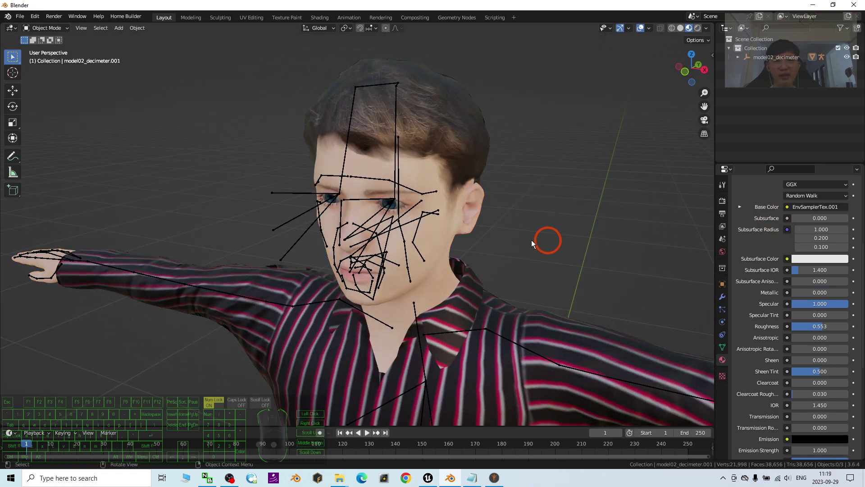
{"action": "middle_click_drag", "start_coordinate": [605, 246], "coordinate": [409, 231]}
{"action": "left_click", "coordinate": [382, 234]}
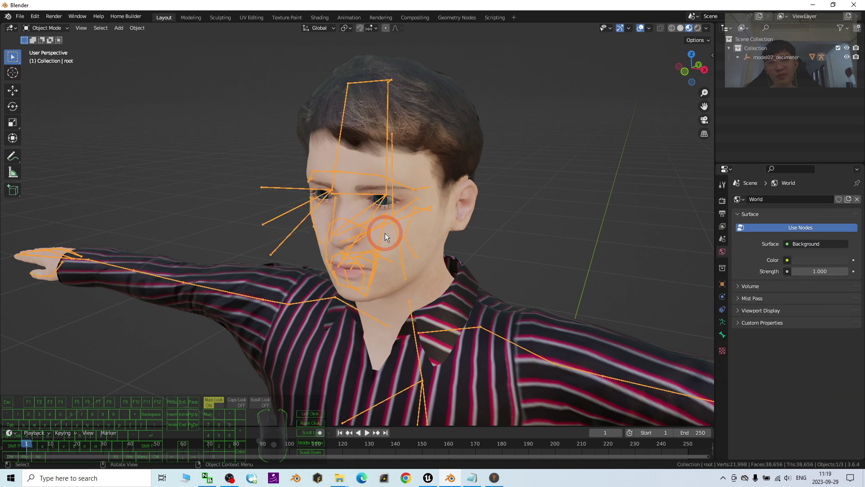
{"action": "scroll", "coordinate": [321, 252], "scroll_direction": "up", "scroll_amount": 5}
{"action": "left_click", "coordinate": [415, 245]}
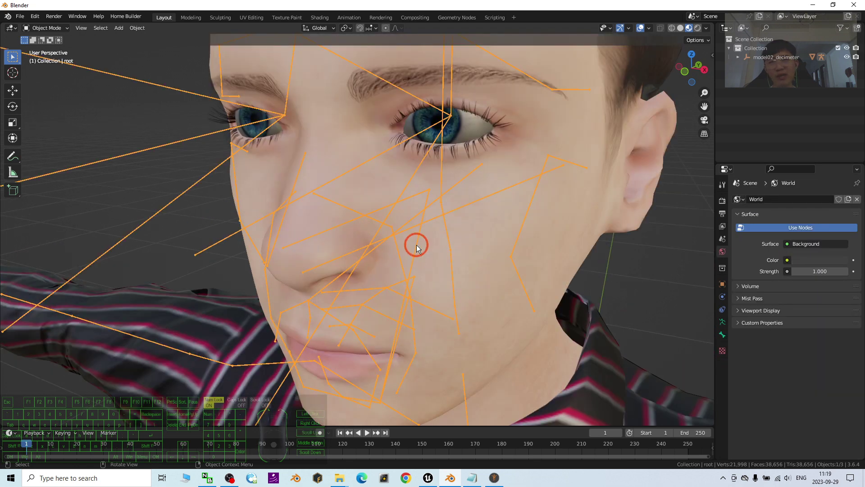
{"action": "left_click", "coordinate": [85, 78]}
{"action": "left_click", "coordinate": [60, 30]}
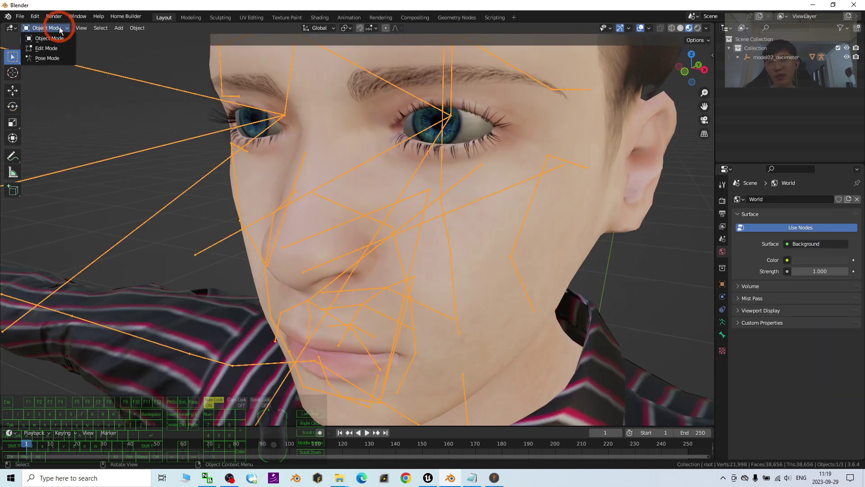
{"action": "left_click", "coordinate": [52, 61]}
Try rotating the jaw bone about the global X axis to open the mouth, and undo the rotation.
{"action": "left_click", "coordinate": [425, 246]}
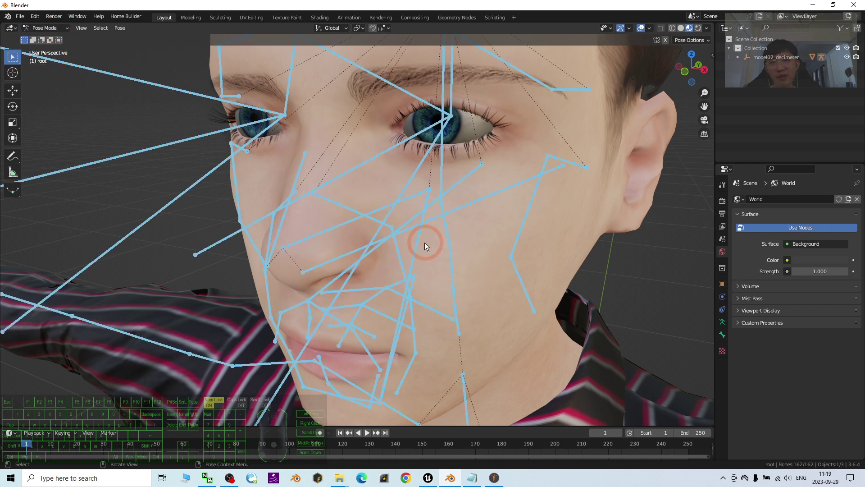
{"action": "left_click", "coordinate": [415, 246]}
{"action": "left_click", "coordinate": [13, 106]}
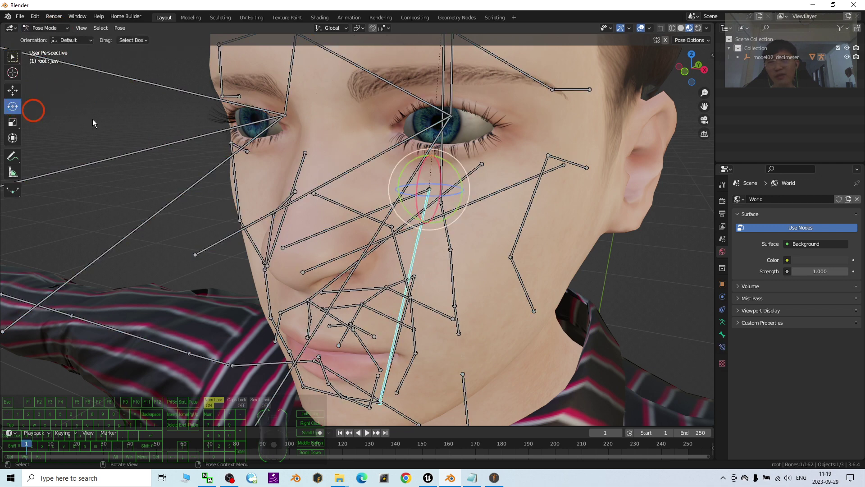
{"action": "left_click_drag", "start_coordinate": [422, 176], "coordinate": [417, 180]}
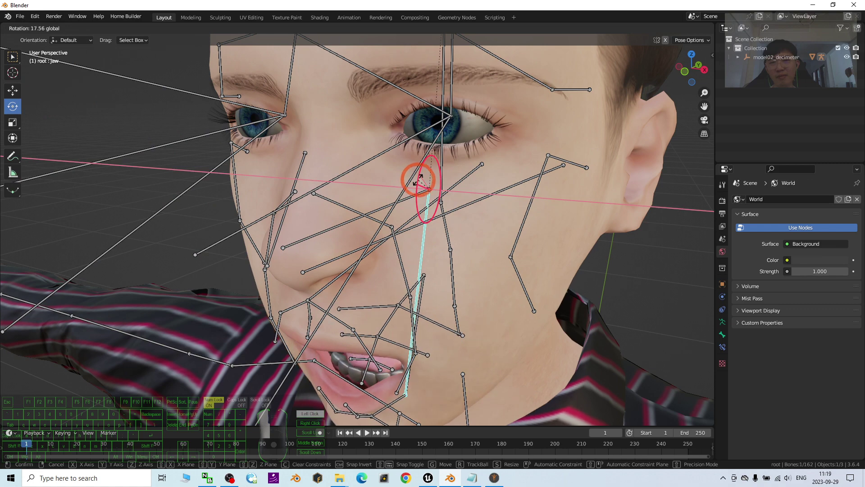
{"action": "middle_click_drag", "start_coordinate": [418, 179], "coordinate": [539, 288]}
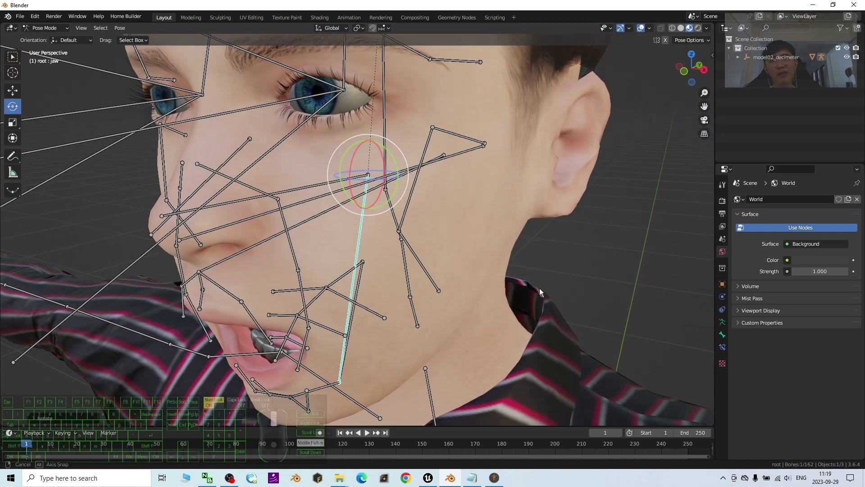
{"action": "key", "text": "ctrl+z"}
Select the levator04_L cheek bone, try transforming it with the Rotate and Move tools, and undo each attempt.
{"action": "middle_click_drag", "start_coordinate": [423, 290], "coordinate": [444, 275]}
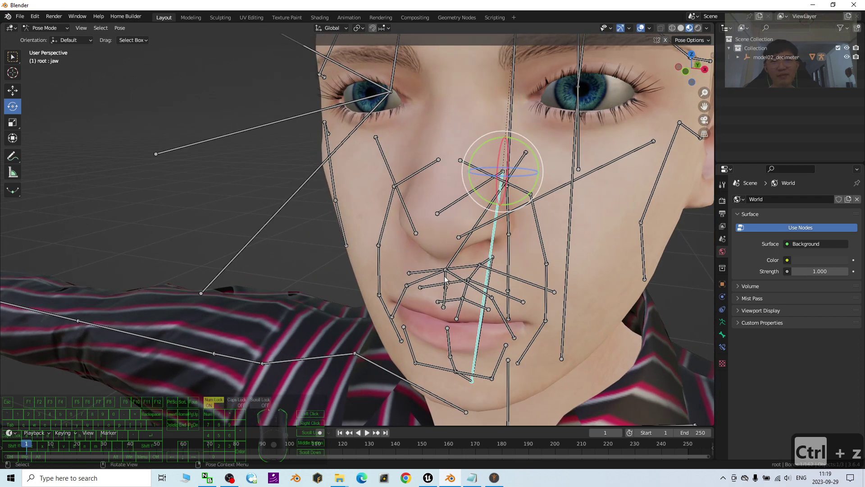
{"action": "left_click", "coordinate": [548, 276]}
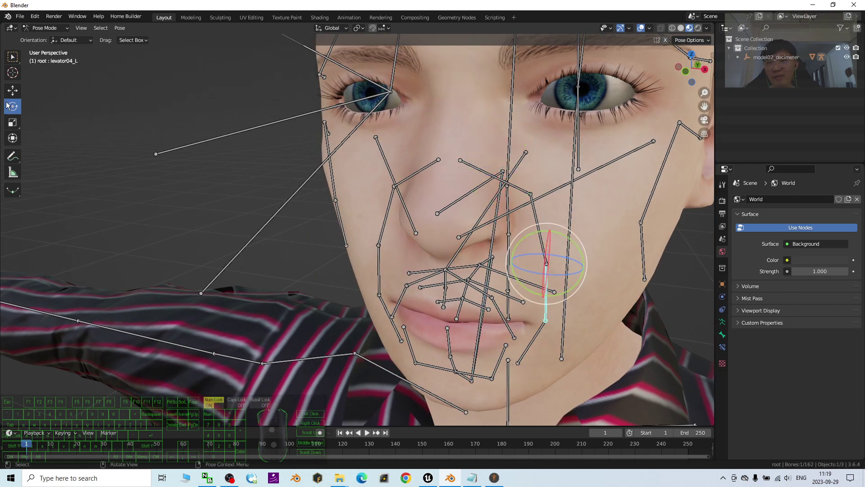
{"action": "left_click", "coordinate": [12, 88]}
{"action": "key", "text": "r"}
{"action": "key", "text": "x"}
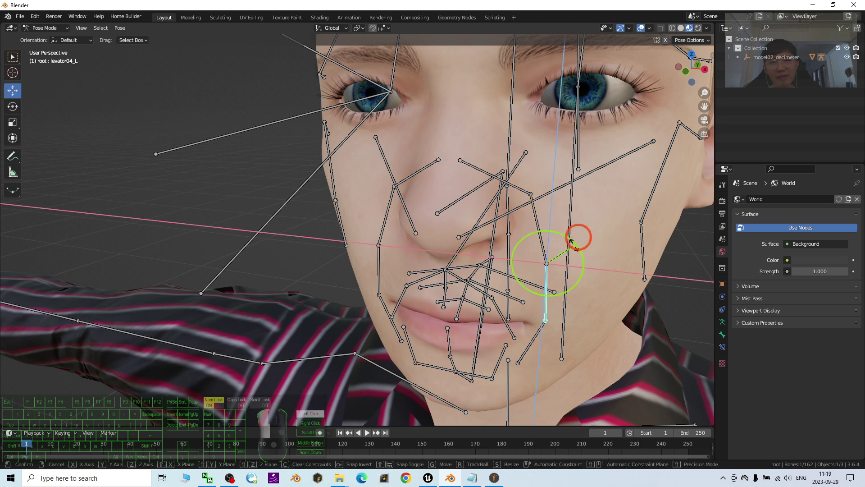
{"action": "left_click", "coordinate": [594, 206]}
{"action": "key", "text": "ctrl+z"}
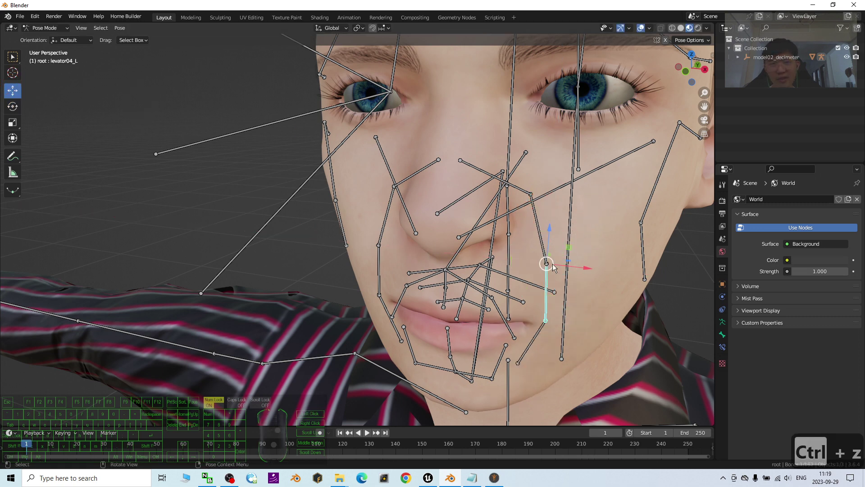
{"action": "left_click_drag", "start_coordinate": [569, 248], "coordinate": [581, 208]}
{"action": "key", "text": "ctrl+z"}
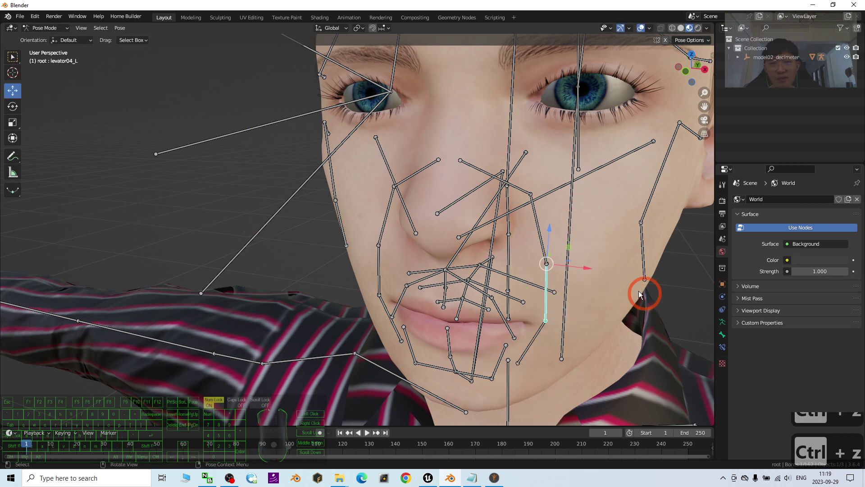
Try rotating the levator04_L bone slightly and moving the levator03_L bone above it, undoing each change.
{"action": "left_click", "coordinate": [545, 280]}
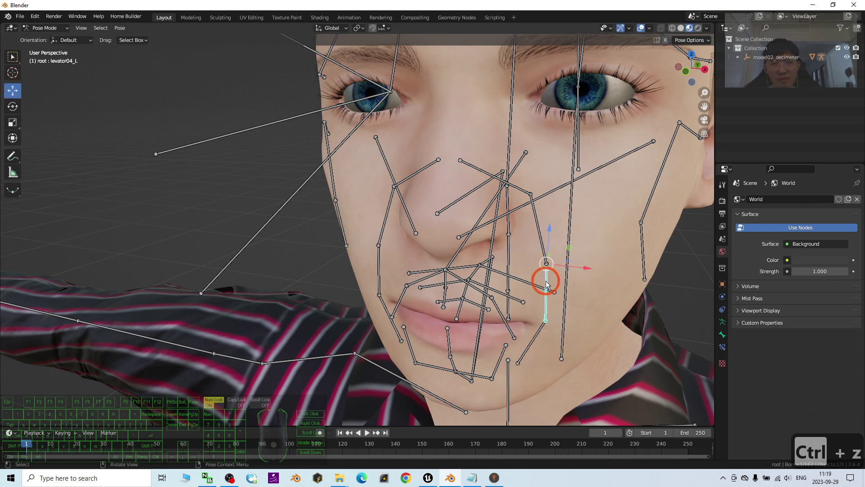
{"action": "key", "text": "r"}
{"action": "left_click_drag", "start_coordinate": [589, 222], "coordinate": [589, 222]}
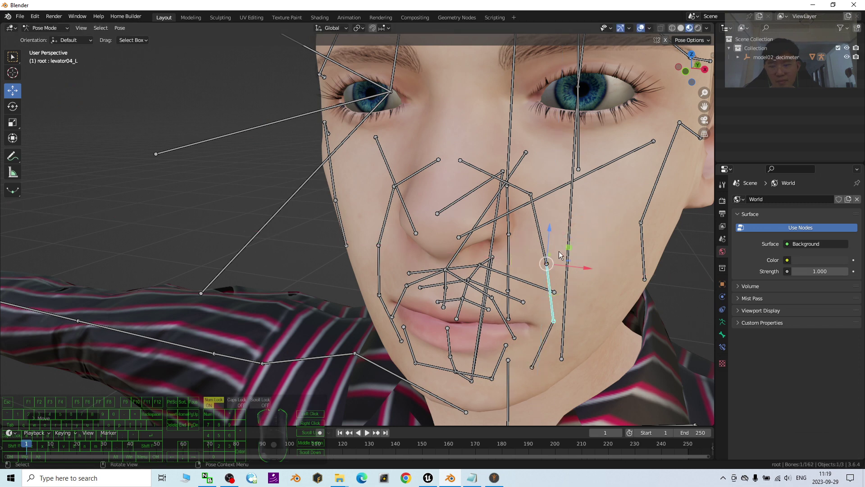
{"action": "key", "text": "ctrl+z"}
{"action": "left_click", "coordinate": [564, 227]}
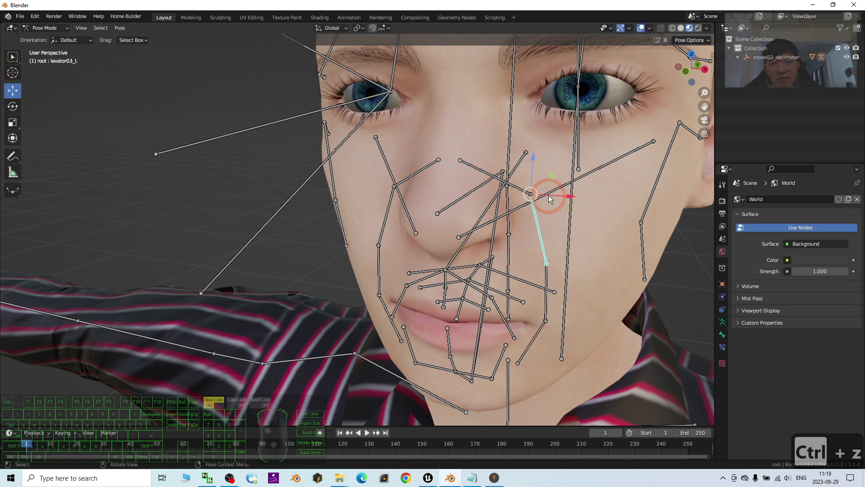
{"action": "left_click_drag", "start_coordinate": [553, 174], "coordinate": [585, 154]}
{"action": "key", "text": "ctrl+z"}
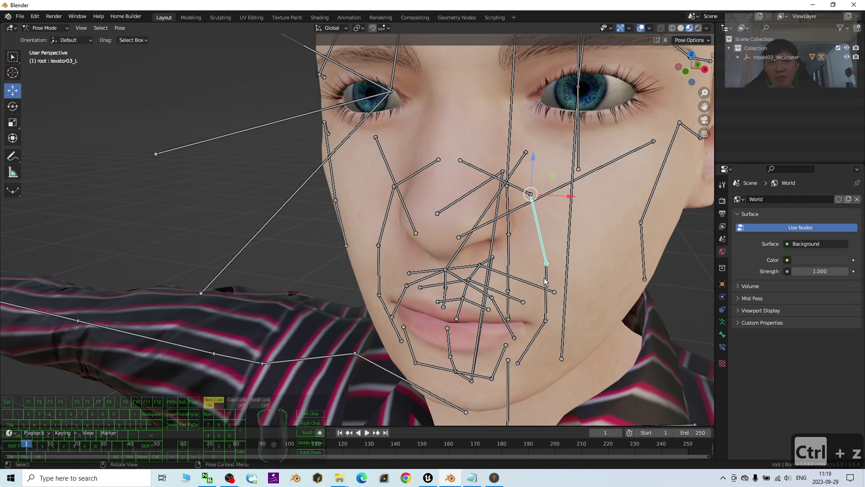
From a frontal view, try moving the levator02_L bone beside the nose outward and upward, and undo the move.
{"action": "left_click", "coordinate": [557, 280]}
{"action": "middle_click_drag", "start_coordinate": [569, 285], "coordinate": [468, 225]}
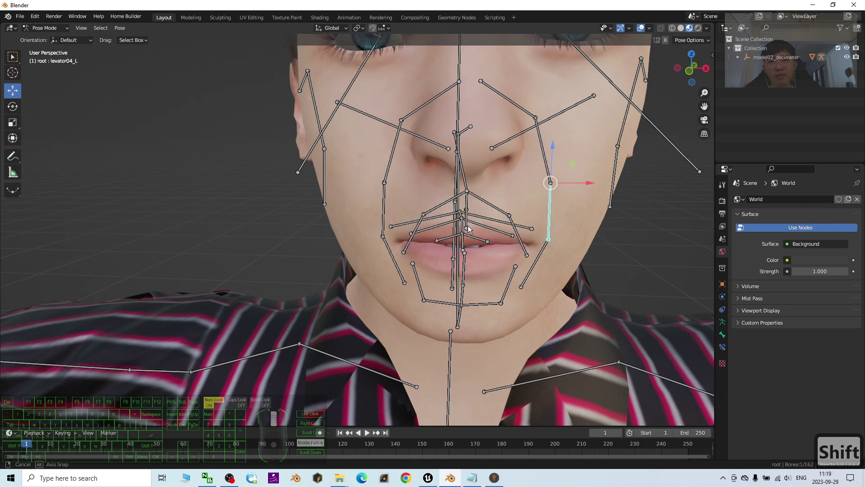
{"action": "left_click", "coordinate": [469, 108]}
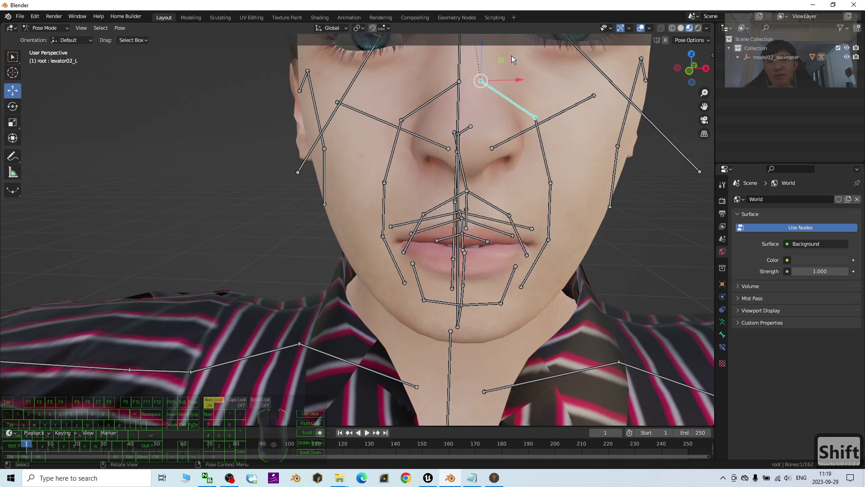
{"action": "key", "text": "g"}
{"action": "key", "text": "x"}
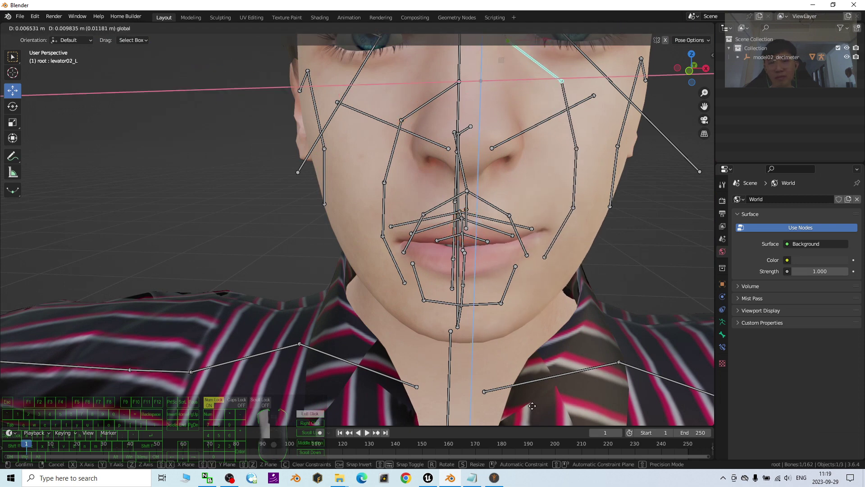
{"action": "left_click_drag", "start_coordinate": [532, 406], "coordinate": [544, 378]}
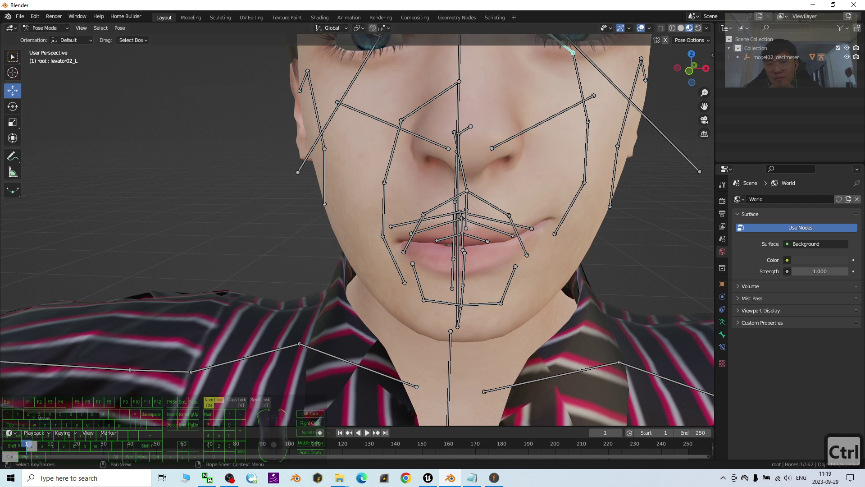
{"action": "key", "text": "ctrl+z"}
Try moving levator04_L upward and levator02_L outward and upward in the XZ plane, undoing both moves.
{"action": "left_click", "coordinate": [552, 204]}
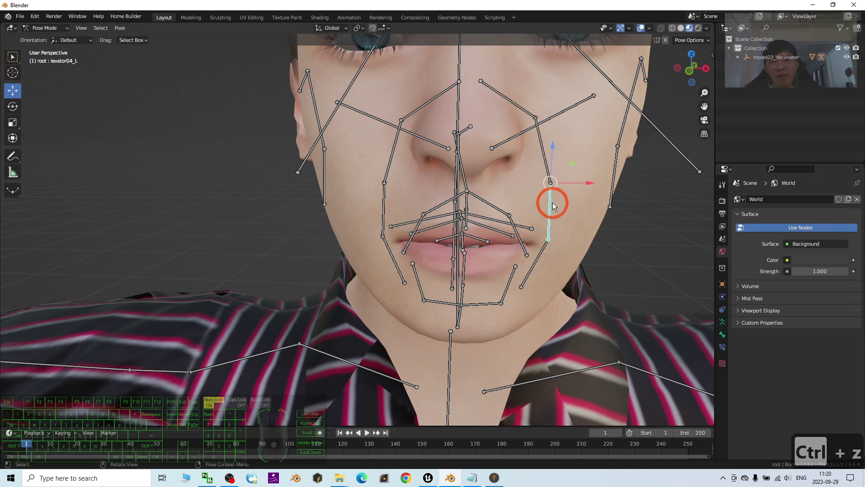
{"action": "left_click_drag", "start_coordinate": [573, 162], "coordinate": [578, 133]}
{"action": "key", "text": "ctrl+z"}
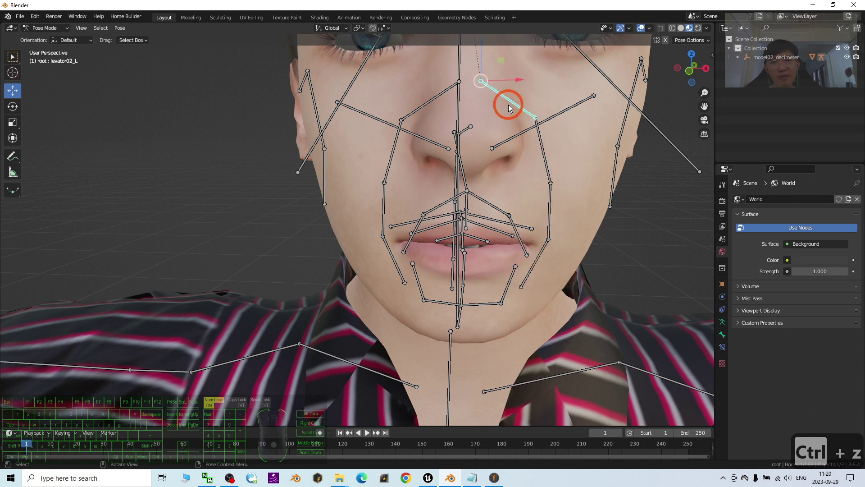
{"action": "key", "text": "g"}
{"action": "key", "text": "x"}
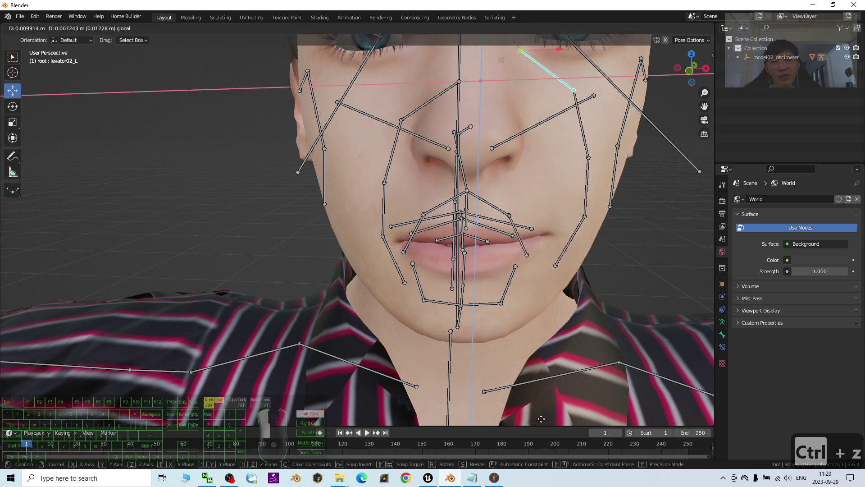
{"action": "key", "text": "Return"}
{"action": "key", "text": "ctrl+z"}
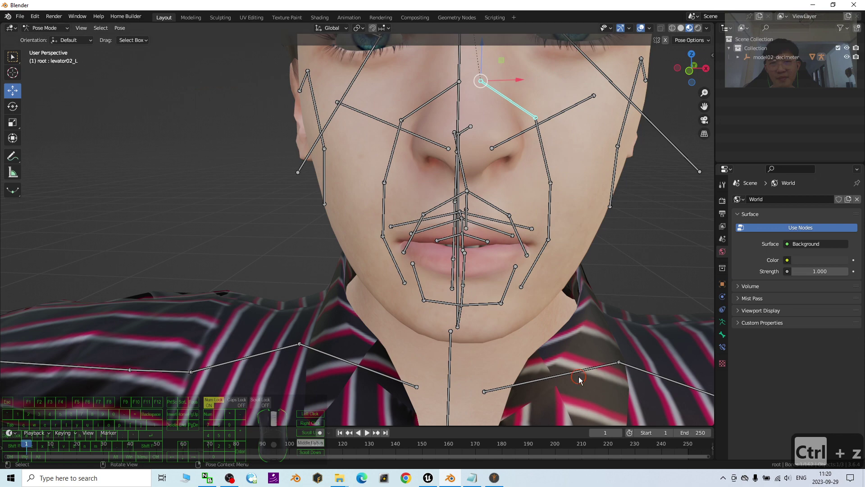
Rotate the levator04_L bone outward about the Y axis to stretch that corner of the mouth sideways.
{"action": "mouse_move", "coordinate": [579, 377]}
{"action": "middle_mouse_down"}
{"action": "mouse_move", "coordinate": [566, 377]}
{"action": "mouse_move", "coordinate": [581, 378]}
{"action": "middle_mouse_up"}
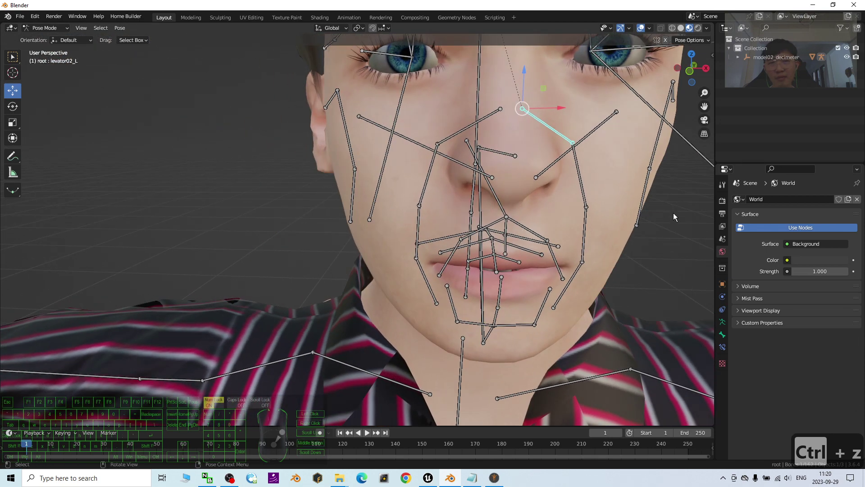
{"action": "left_click", "coordinate": [583, 237]}
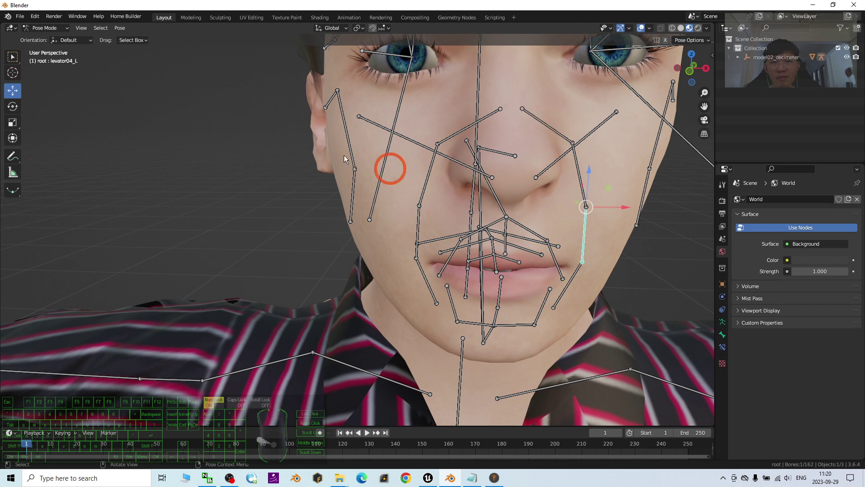
{"action": "left_click", "coordinate": [12, 106]}
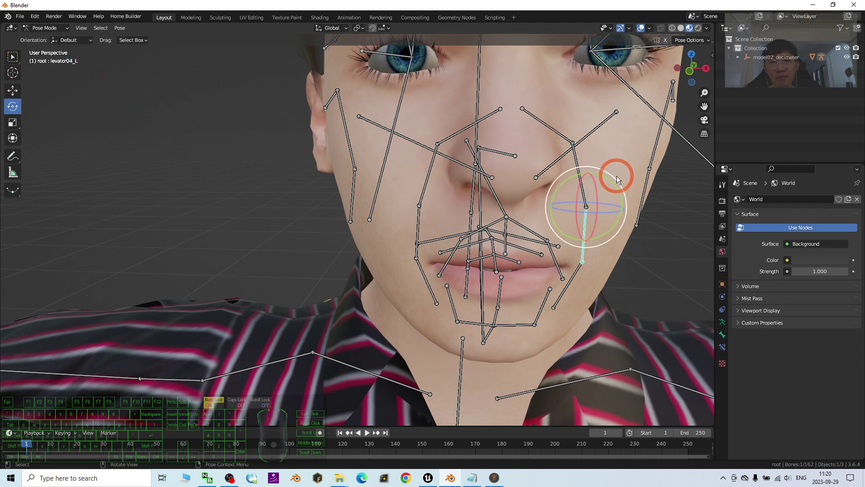
{"action": "mouse_move", "coordinate": [610, 180]}
{"action": "left_mouse_down"}
{"action": "mouse_move", "coordinate": [589, 167]}
{"action": "mouse_move", "coordinate": [600, 180]}
{"action": "left_mouse_up"}
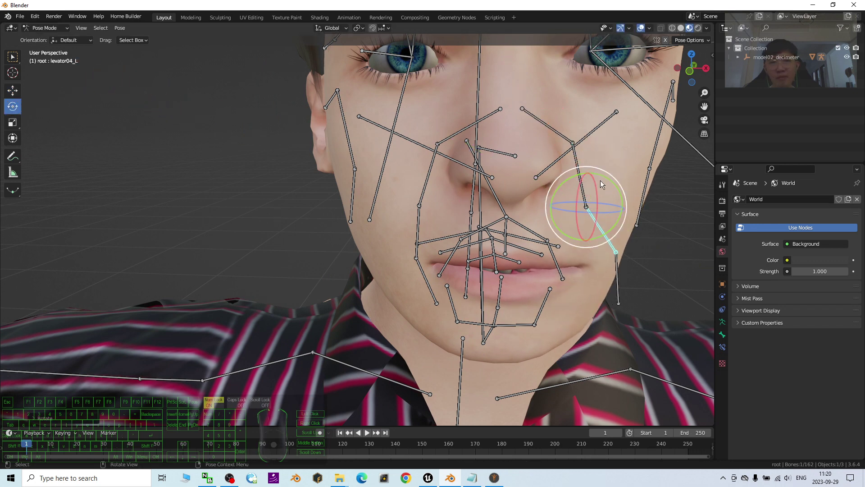
Undo the levator04_L rotation, and try rotating the special04 bone in the chin downward to open the mouth, undoing that too.
{"action": "key", "text": "ctrl+z"}
{"action": "middle_click_drag", "start_coordinate": [632, 275], "coordinate": [629, 275]}
{"action": "middle_click_drag", "start_coordinate": [495, 286], "coordinate": [488, 284]}
{"action": "left_click", "coordinate": [294, 272]}
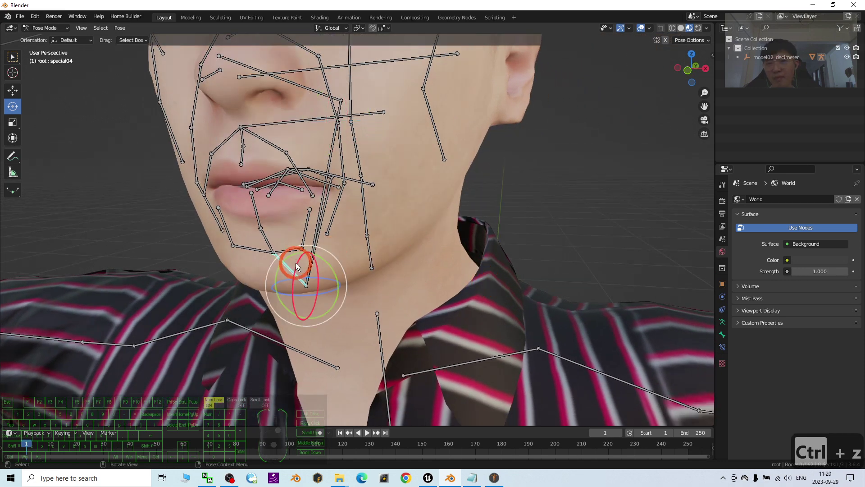
{"action": "left_click_drag", "start_coordinate": [297, 276], "coordinate": [291, 280]}
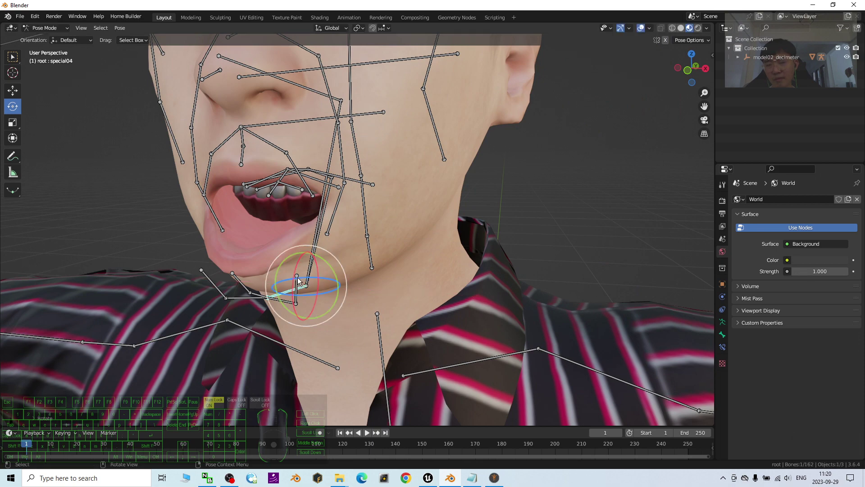
{"action": "key", "text": "ctrl+z"}
Try rotating the orbicularis03_L bone at the upper eyelid to move the lid, and undo the rotation.
{"action": "scroll", "coordinate": [421, 241], "scroll_direction": "down", "scroll_amount": 5}
{"action": "scroll", "coordinate": [376, 207], "scroll_direction": "up", "scroll_amount": 5}
{"action": "scroll", "coordinate": [523, 166], "scroll_direction": "down", "scroll_amount": 3}
{"action": "middle_click_drag", "start_coordinate": [516, 177], "coordinate": [535, 205], "text": "shift"}
{"action": "left_click", "coordinate": [397, 183]}
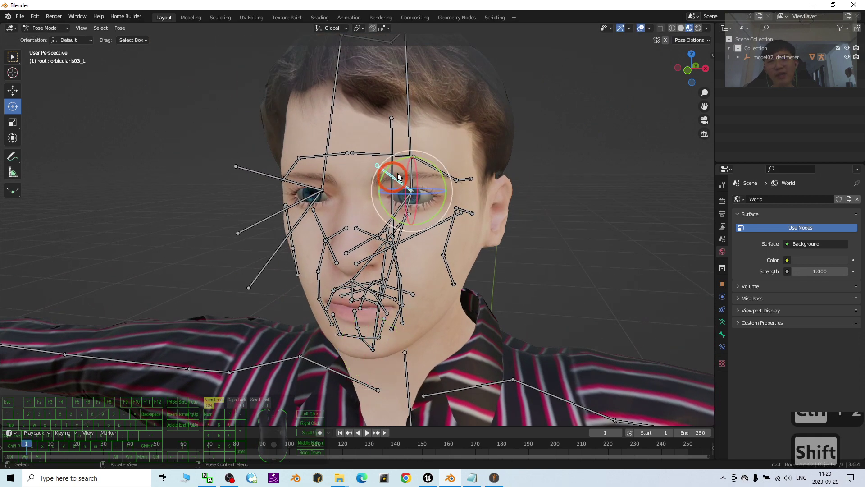
{"action": "left_click_drag", "start_coordinate": [399, 182], "coordinate": [402, 173]}
{"action": "key", "text": "ctrl+z"}
{"action": "scroll", "coordinate": [398, 161], "scroll_direction": "up", "scroll_amount": 3}
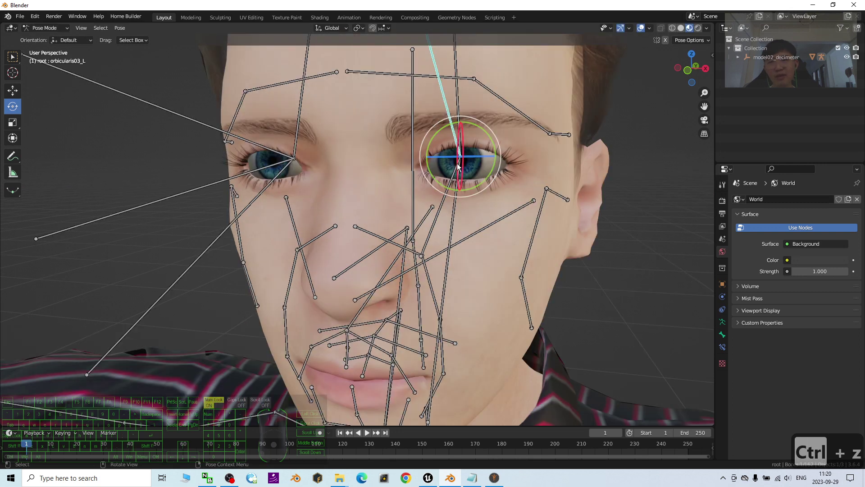
{"action": "middle_click_drag", "start_coordinate": [459, 166], "coordinate": [507, 188]}
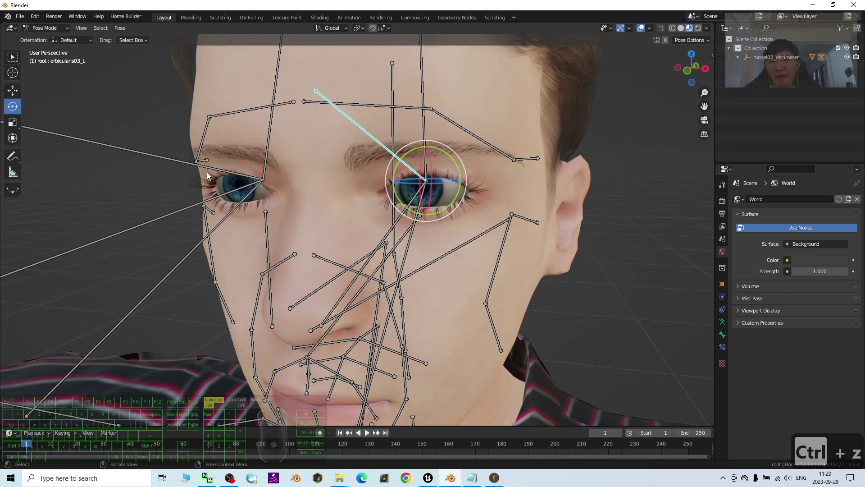
Try rotating the eye_L bone sideways about the Z axis to change the gaze direction, undoing each rotation.
{"action": "left_click", "coordinate": [412, 201]}
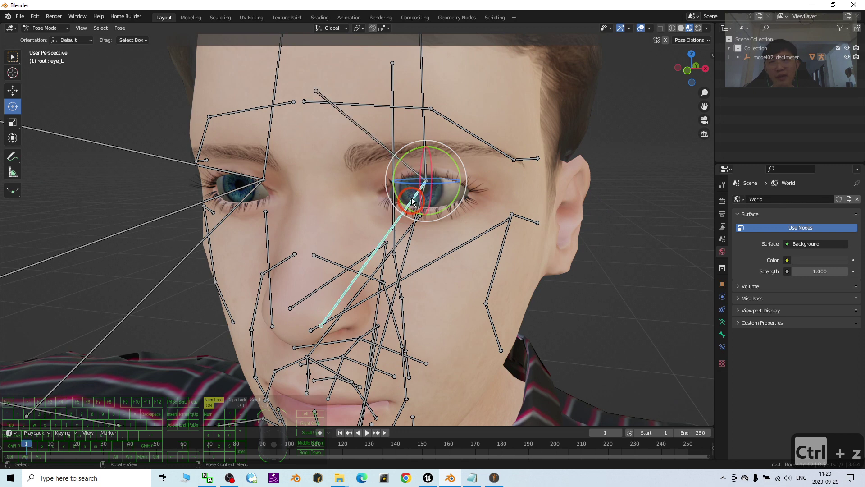
{"action": "left_click_drag", "start_coordinate": [446, 181], "coordinate": [713, 167]}
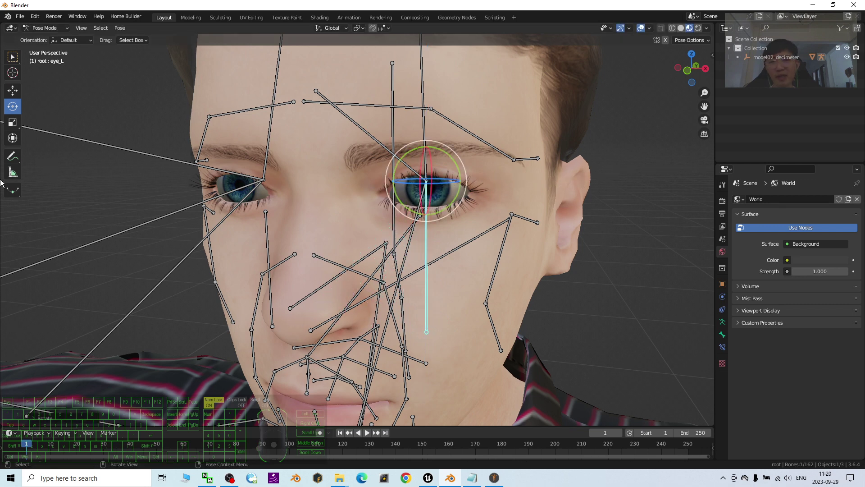
{"action": "scroll", "coordinate": [169, 249], "scroll_direction": "down", "scroll_amount": 3}
{"action": "key", "text": "ctrl+z"}
{"action": "middle_click_drag", "start_coordinate": [396, 228], "coordinate": [470, 224]}
{"action": "mouse_move", "coordinate": [362, 210]}
{"action": "left_mouse_down"}
{"action": "mouse_move", "coordinate": [453, 197]}
{"action": "mouse_move", "coordinate": [369, 225]}
{"action": "left_mouse_up"}
{"action": "key", "text": "ctrl+z"}
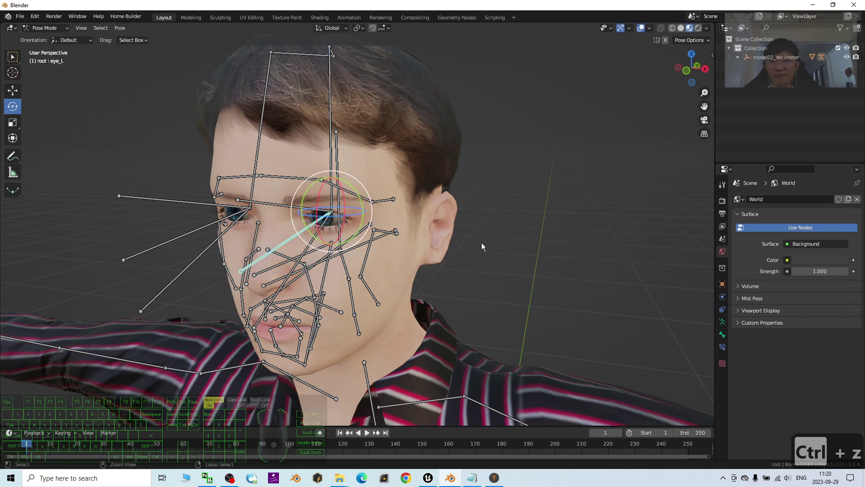
View the rigged upper body, and switch to MakeHuman to compare it with the original model02 character.
{"action": "scroll", "coordinate": [430, 279], "scroll_direction": "down", "scroll_amount": 6}
{"action": "scroll", "coordinate": [492, 383], "scroll_direction": "up", "scroll_amount": 6}
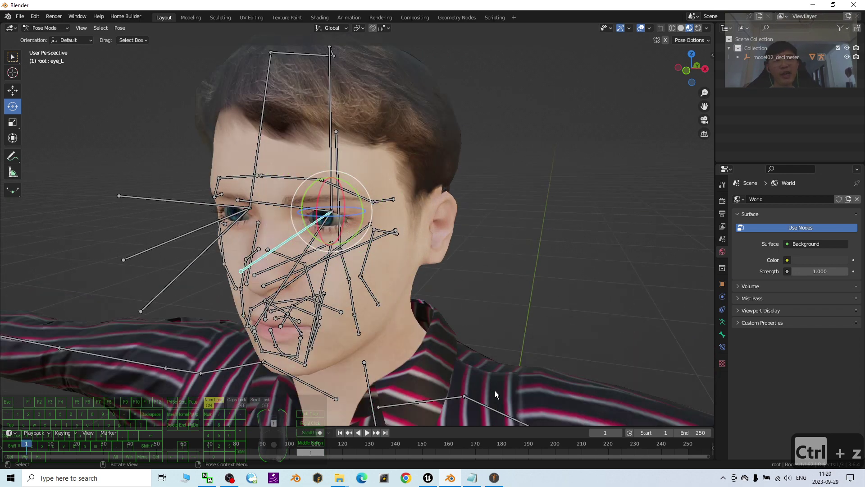
{"action": "scroll", "coordinate": [494, 391], "scroll_direction": "down", "scroll_amount": 2}
{"action": "middle_click_drag", "start_coordinate": [411, 245], "coordinate": [534, 401], "text": "shift"}
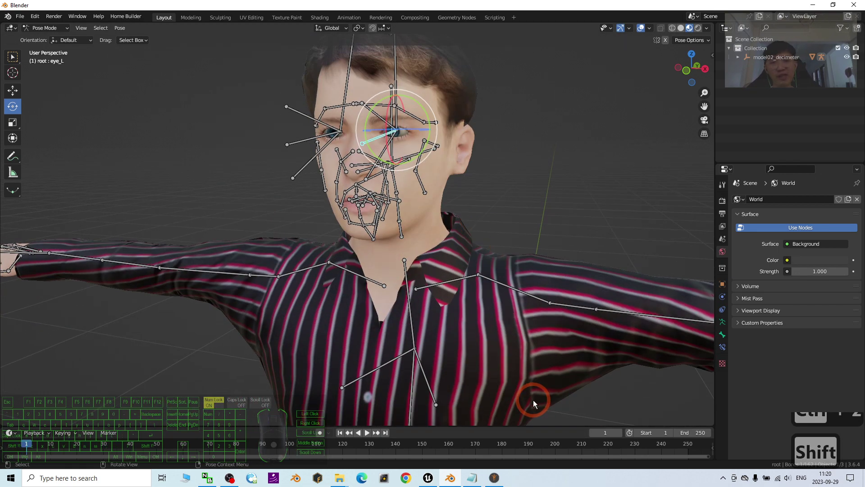
{"action": "left_click", "coordinate": [494, 478]}
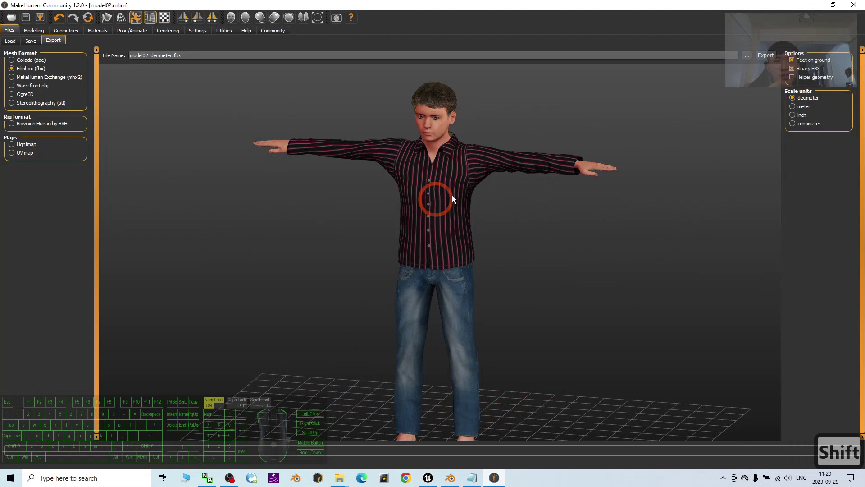
{"action": "scroll", "coordinate": [475, 166], "scroll_direction": "up", "scroll_amount": 5}
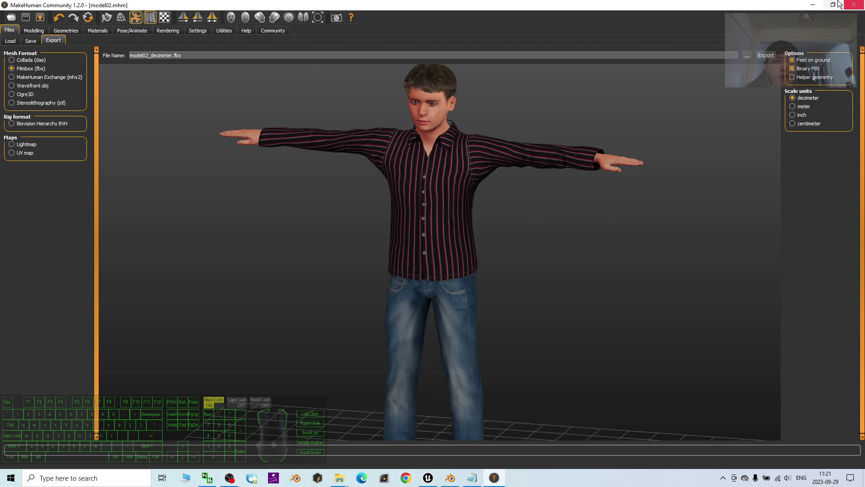
{"action": "left_click", "coordinate": [813, 6]}
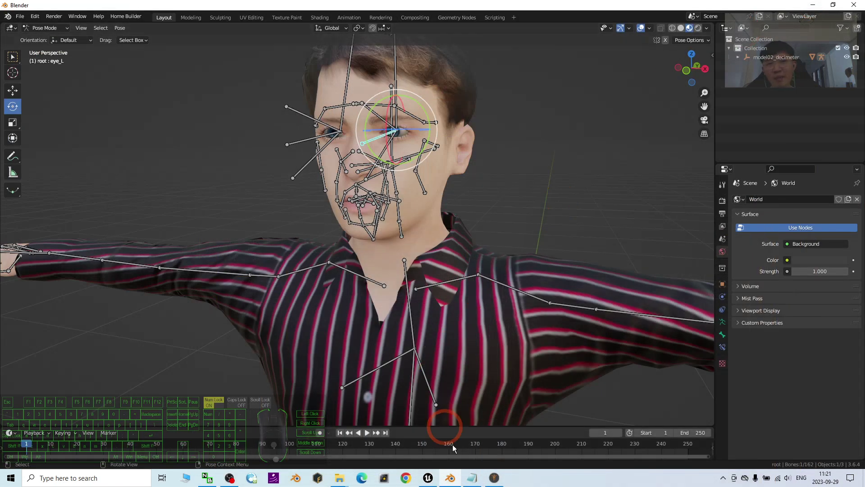
Switch to Unreal Engine to check the imported model assets in the MH folder, and return to Blender.
{"action": "left_click", "coordinate": [433, 479]}
{"action": "left_click", "coordinate": [329, 271]}
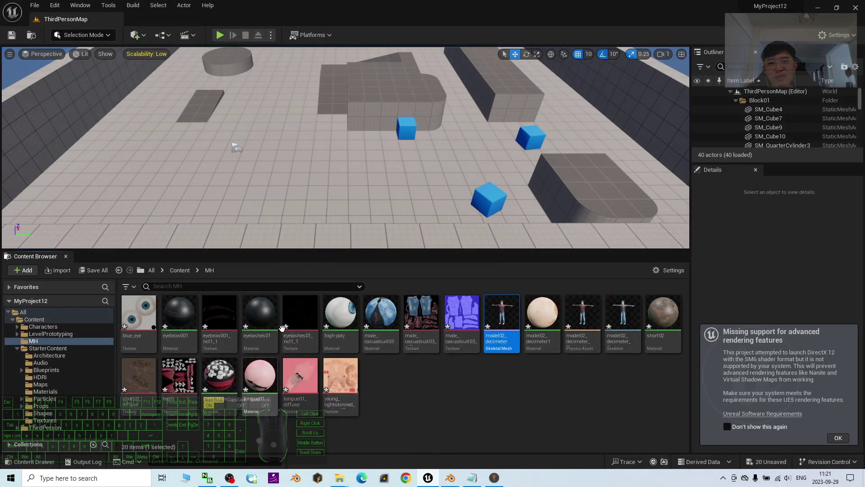
{"action": "left_click", "coordinate": [817, 8]}
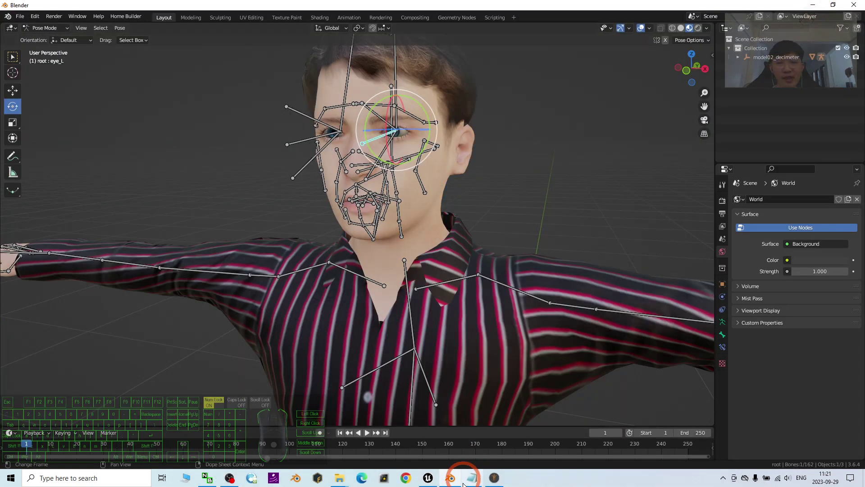
{"action": "left_click", "coordinate": [496, 478]}
{"action": "left_click", "coordinate": [499, 483]}
{"action": "left_click", "coordinate": [422, 114]}
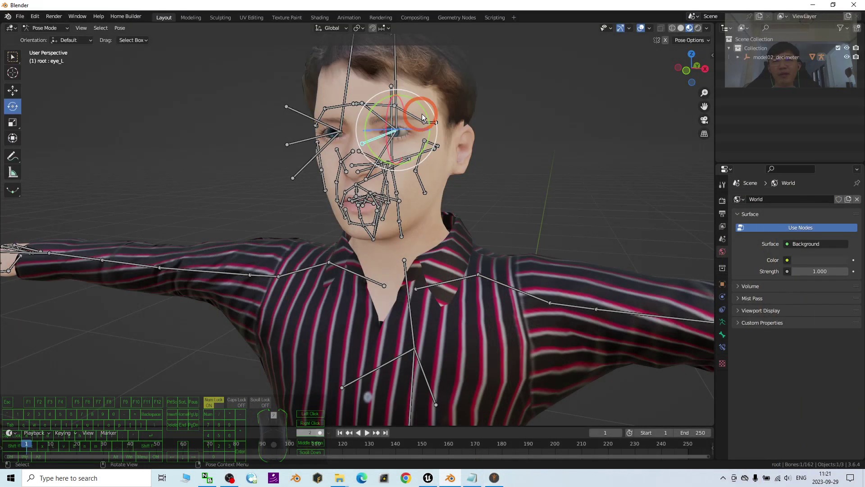
Clear the bone selection and examine the character's facial bones and the skeleton of the chest and arms.
{"action": "scroll", "coordinate": [423, 116], "scroll_direction": "up", "scroll_amount": 2}
{"action": "middle_click_drag", "start_coordinate": [614, 173], "coordinate": [447, 274], "text": "shift"}
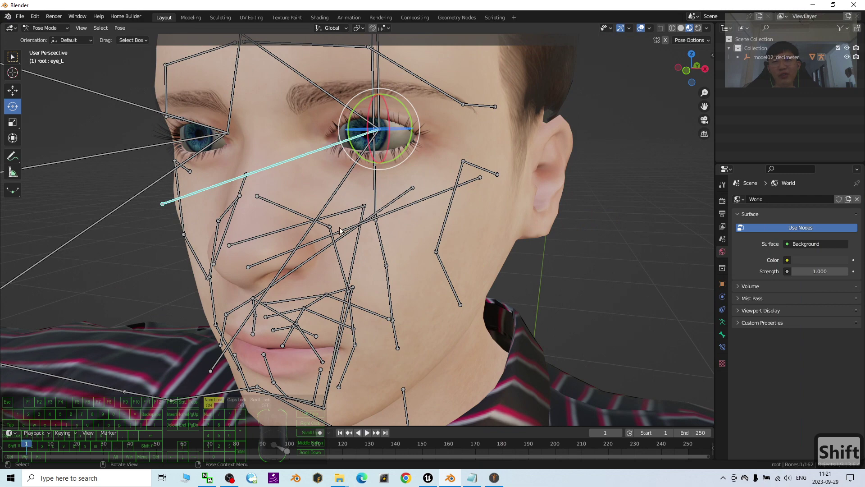
{"action": "scroll", "coordinate": [490, 226], "scroll_direction": "down", "scroll_amount": 3}
{"action": "scroll", "coordinate": [514, 189], "scroll_direction": "down", "scroll_amount": 3}
{"action": "scroll", "coordinate": [504, 223], "scroll_direction": "up", "scroll_amount": 2}
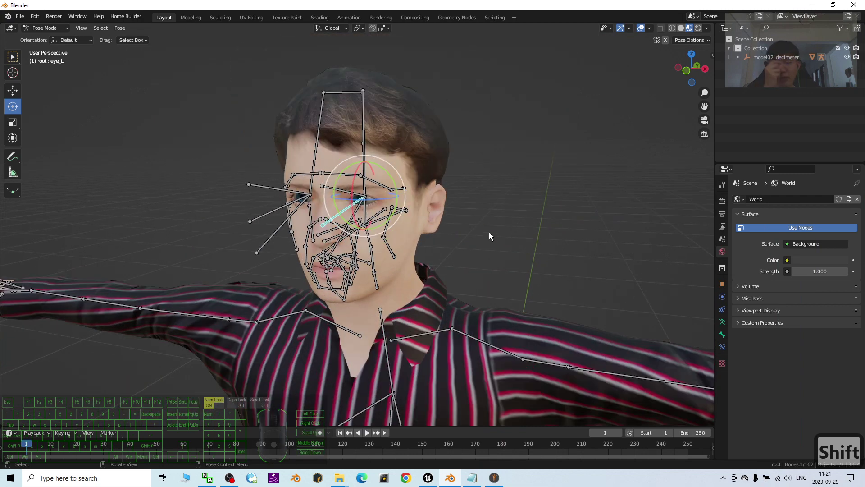
{"action": "mouse_move", "coordinate": [519, 269]}
{"action": "middle_mouse_down"}
{"action": "mouse_move", "coordinate": [554, 271]}
{"action": "mouse_move", "coordinate": [533, 271]}
{"action": "middle_mouse_up"}
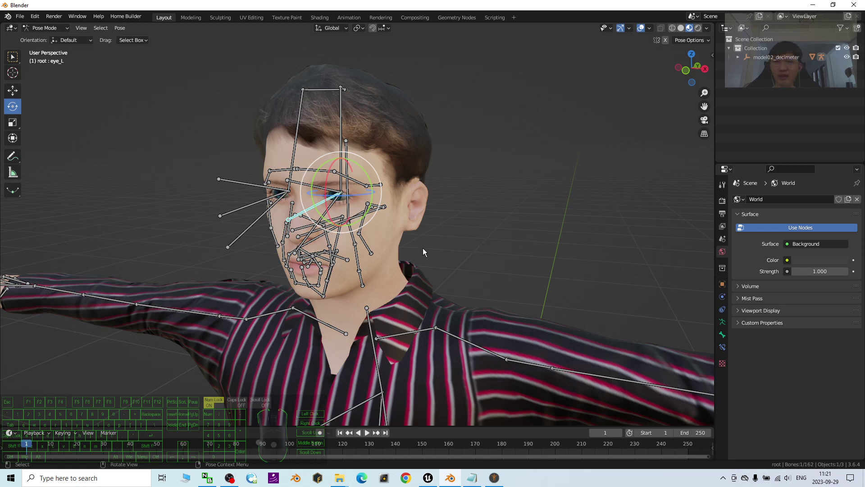
{"action": "left_click", "coordinate": [391, 234]}
{"action": "left_click", "coordinate": [612, 233]}
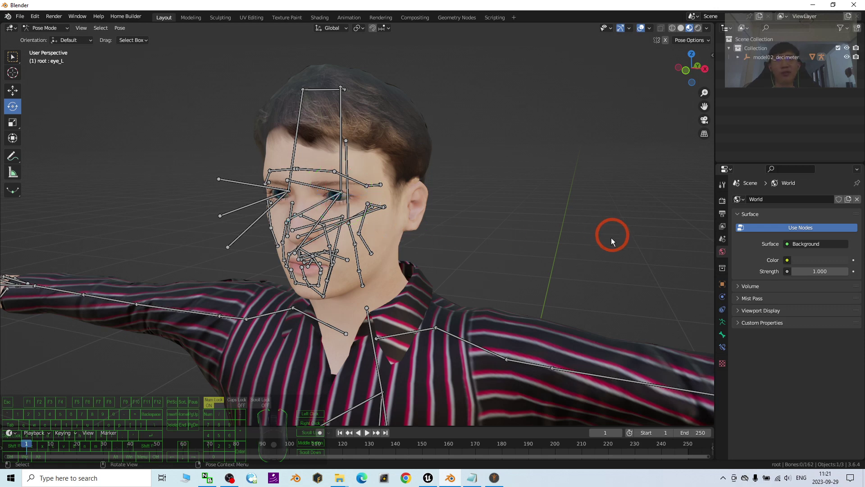
{"action": "scroll", "coordinate": [614, 235], "scroll_direction": "down", "scroll_amount": 6}
{"action": "middle_click_drag", "start_coordinate": [507, 344], "coordinate": [542, 283], "text": "shift"}
{"action": "scroll", "coordinate": [585, 234], "scroll_direction": "up", "scroll_amount": 5}
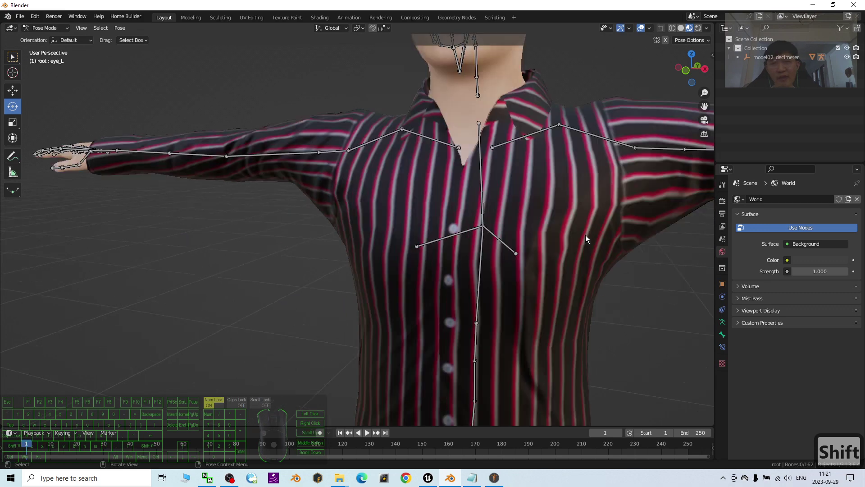
{"action": "scroll", "coordinate": [587, 241], "scroll_direction": "down", "scroll_amount": 1}
{"action": "middle_click_drag", "start_coordinate": [571, 195], "coordinate": [513, 301], "text": "shift"}
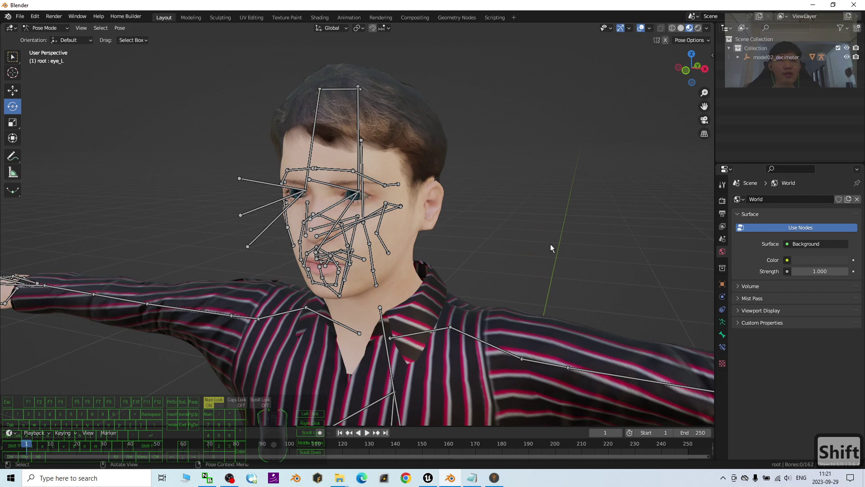
Try rotating the jaw bone to open the mouth, check the face from a frontal view, and undo the rotation.
{"action": "scroll", "coordinate": [550, 244], "scroll_direction": "up", "scroll_amount": 5}
{"action": "mouse_move", "coordinate": [525, 245]}
{"action": "middle_mouse_down"}
{"action": "mouse_move", "coordinate": [545, 246]}
{"action": "mouse_move", "coordinate": [526, 239]}
{"action": "middle_mouse_up"}
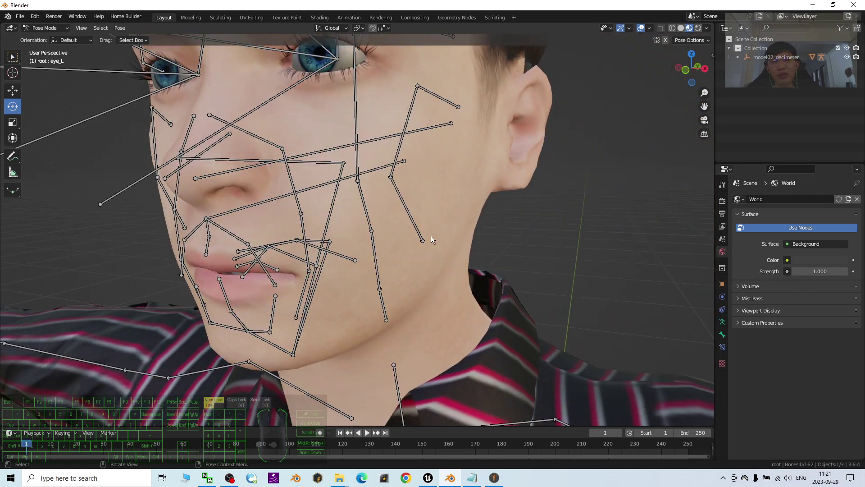
{"action": "left_click", "coordinate": [335, 200]}
{"action": "left_click_drag", "start_coordinate": [328, 147], "coordinate": [327, 155]}
{"action": "scroll", "coordinate": [415, 245], "scroll_direction": "down", "scroll_amount": 3}
{"action": "middle_click_drag", "start_coordinate": [476, 284], "coordinate": [509, 278]}
{"action": "key", "text": "ctrl+z"}
{"action": "scroll", "coordinate": [419, 259], "scroll_direction": "up", "scroll_amount": 3}
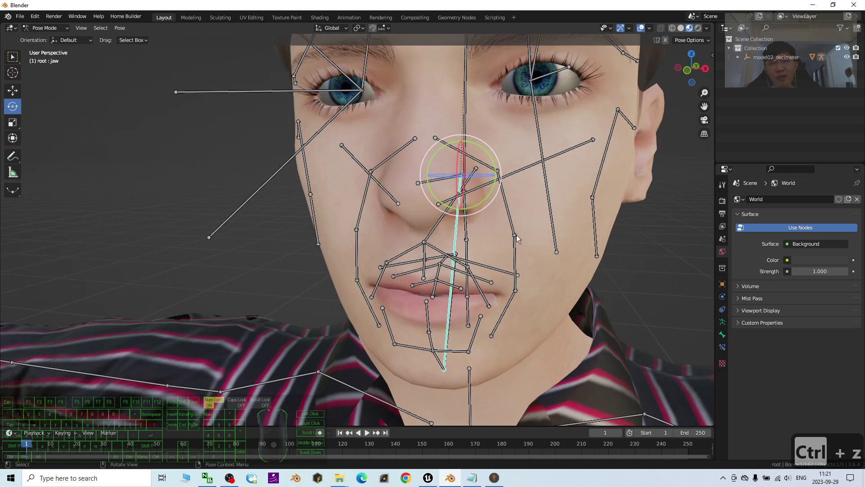
Activate the Move tool and try rotating the levator04_L bone beside the mouth about the Y axis, undoing the rotation.
{"action": "left_click", "coordinate": [514, 236]}
{"action": "left_click", "coordinate": [13, 91]}
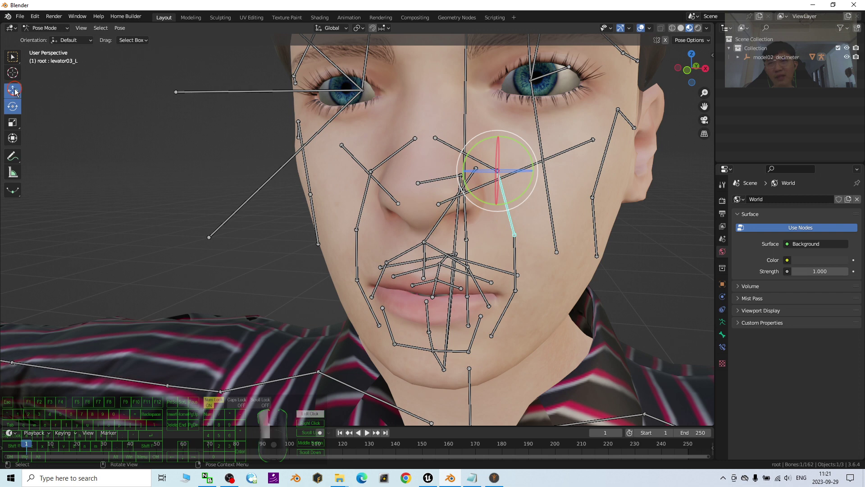
{"action": "left_click", "coordinate": [516, 249]}
{"action": "key", "text": "r"}
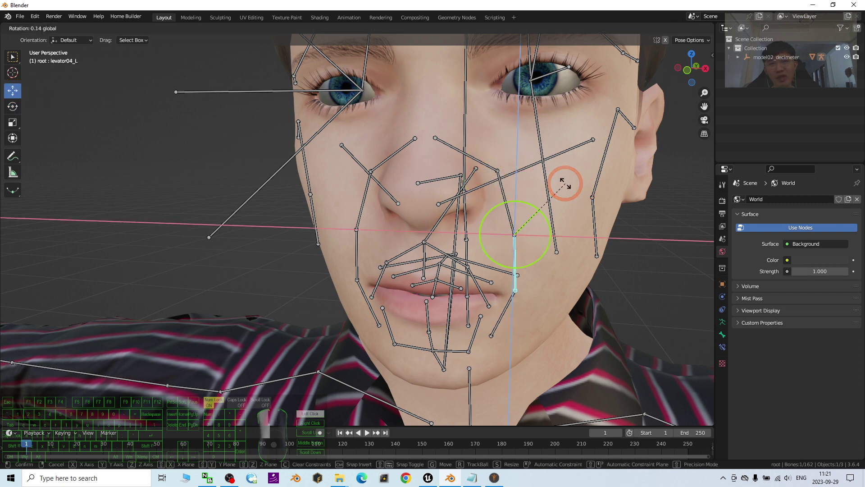
{"action": "left_click_drag", "start_coordinate": [521, 184], "coordinate": [520, 186]}
{"action": "key", "text": "ctrl+z"}
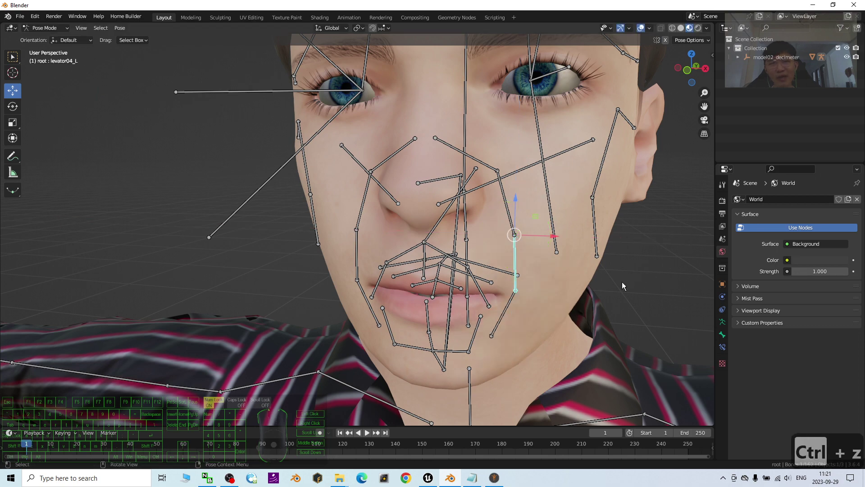